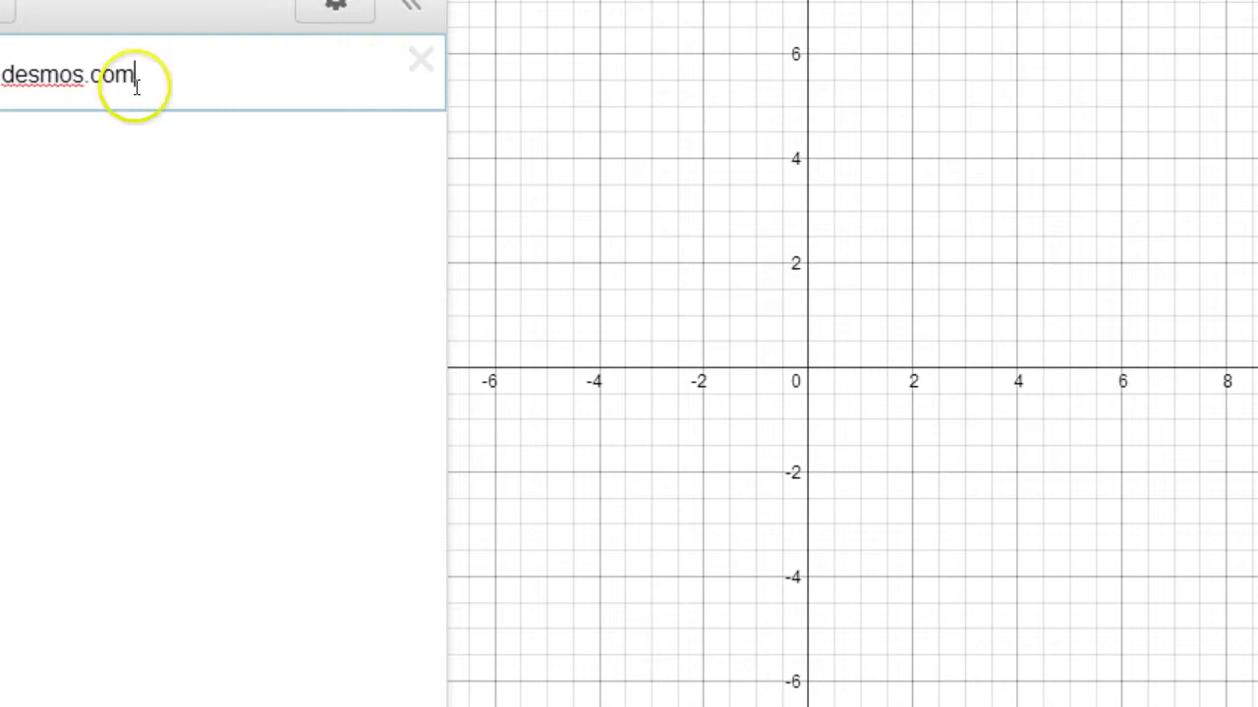
Step: Add the word "desmos" in the note to the spell-checker dictionary
{"action": "right_click", "coordinate": [51, 75]}
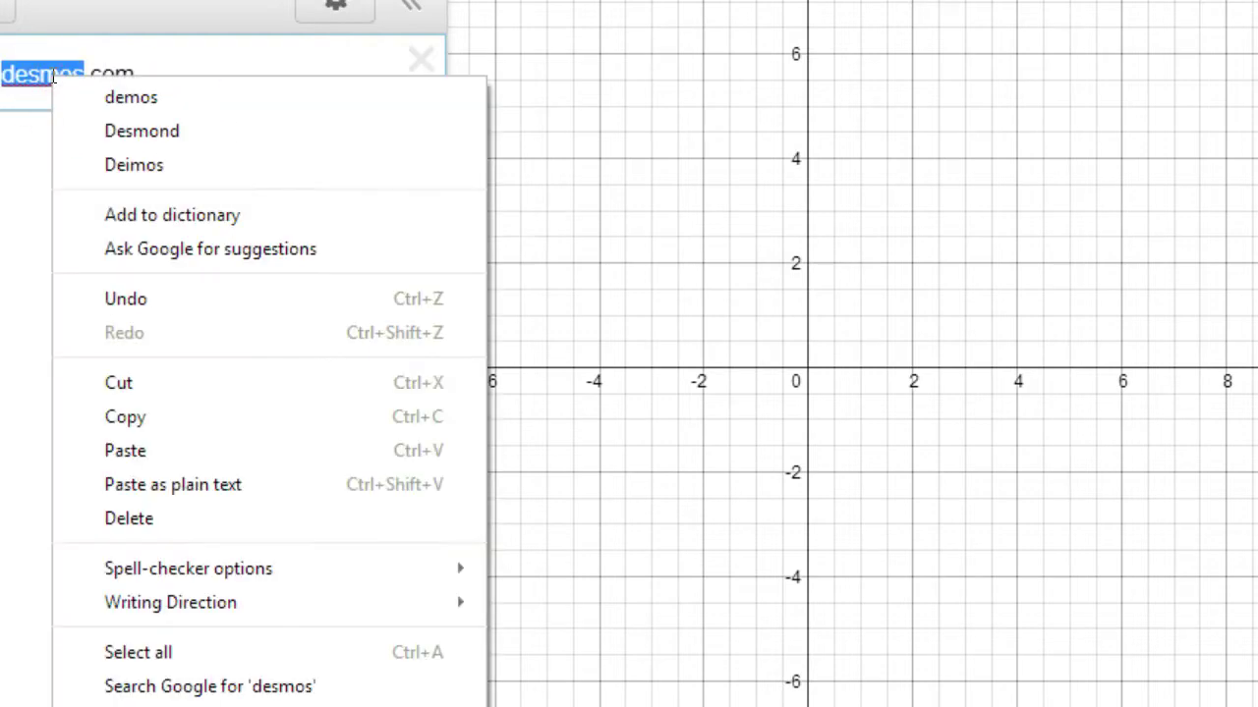
{"action": "left_click", "coordinate": [118, 212]}
{"action": "left_click", "coordinate": [172, 71]}
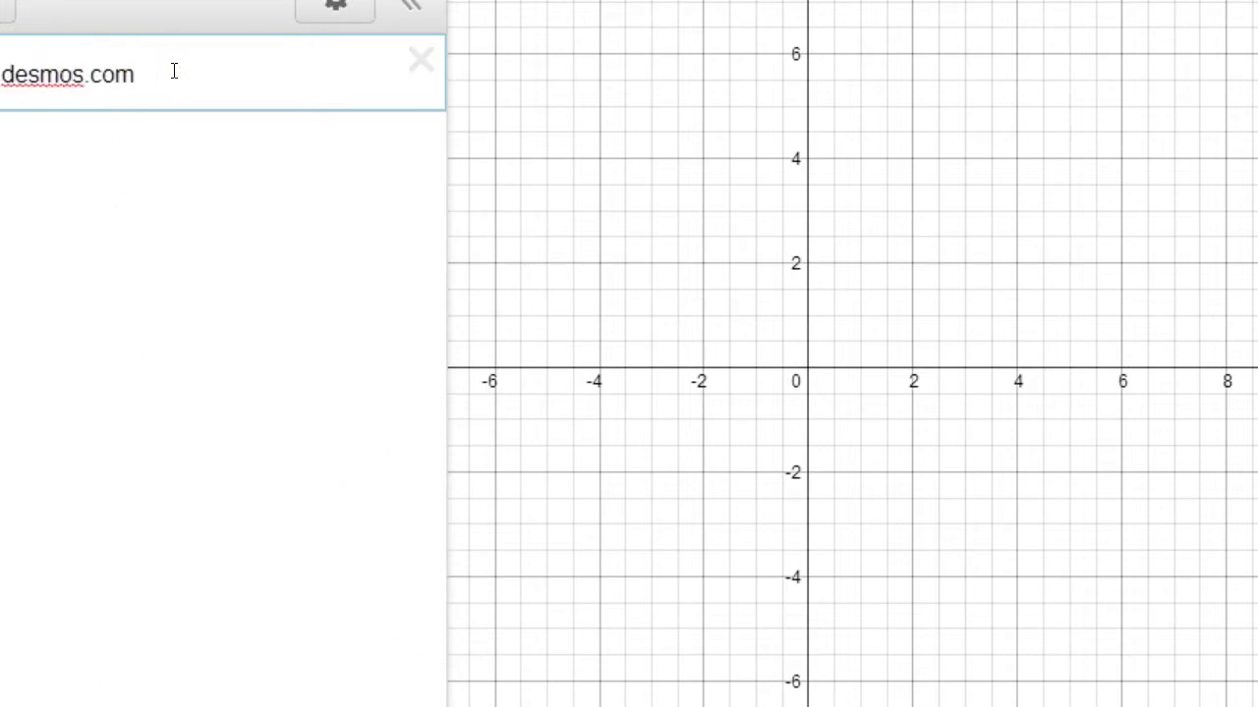
Step: Enter the calculation 34·86−1234 on a new expression line below the note
{"action": "left_click", "coordinate": [115, 147]}
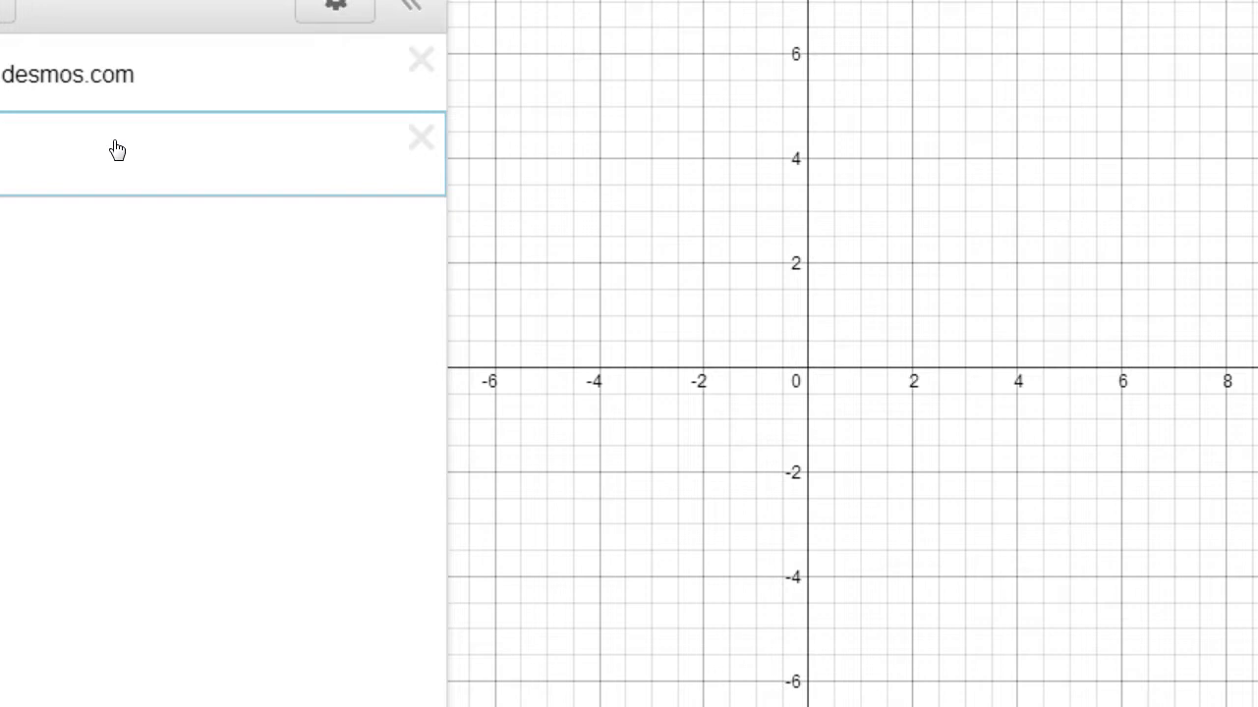
{"action": "type", "text": "34"}
{"action": "type", "text": "*86-"}
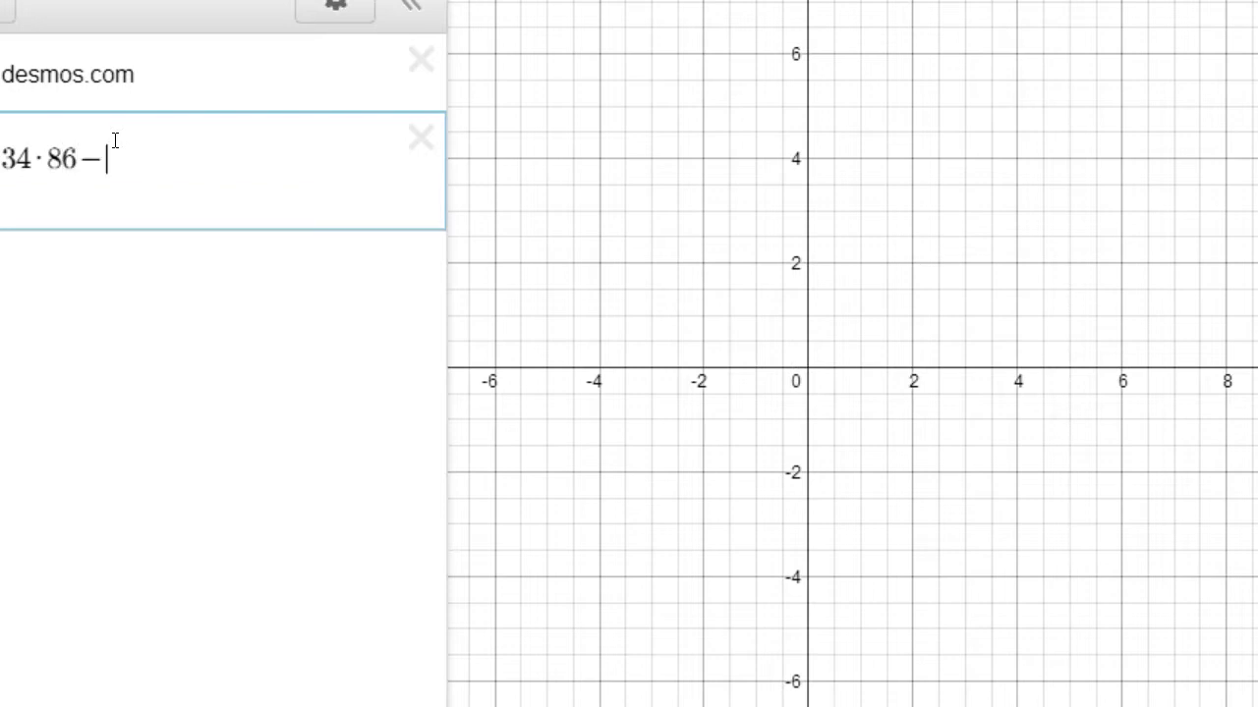
{"action": "type", "text": "1234"}
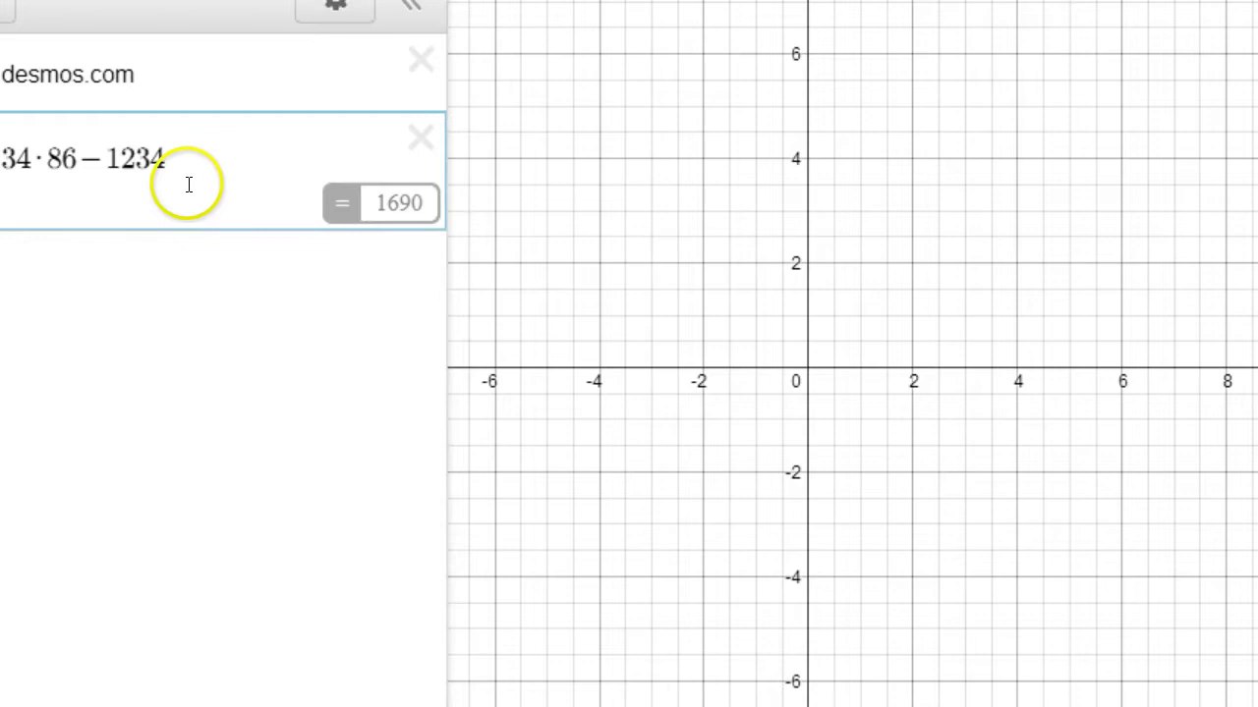
Step: Enter the fraction (54−7)/4 on a new expression line and sin 45 on the line below it
{"action": "left_click", "coordinate": [88, 263]}
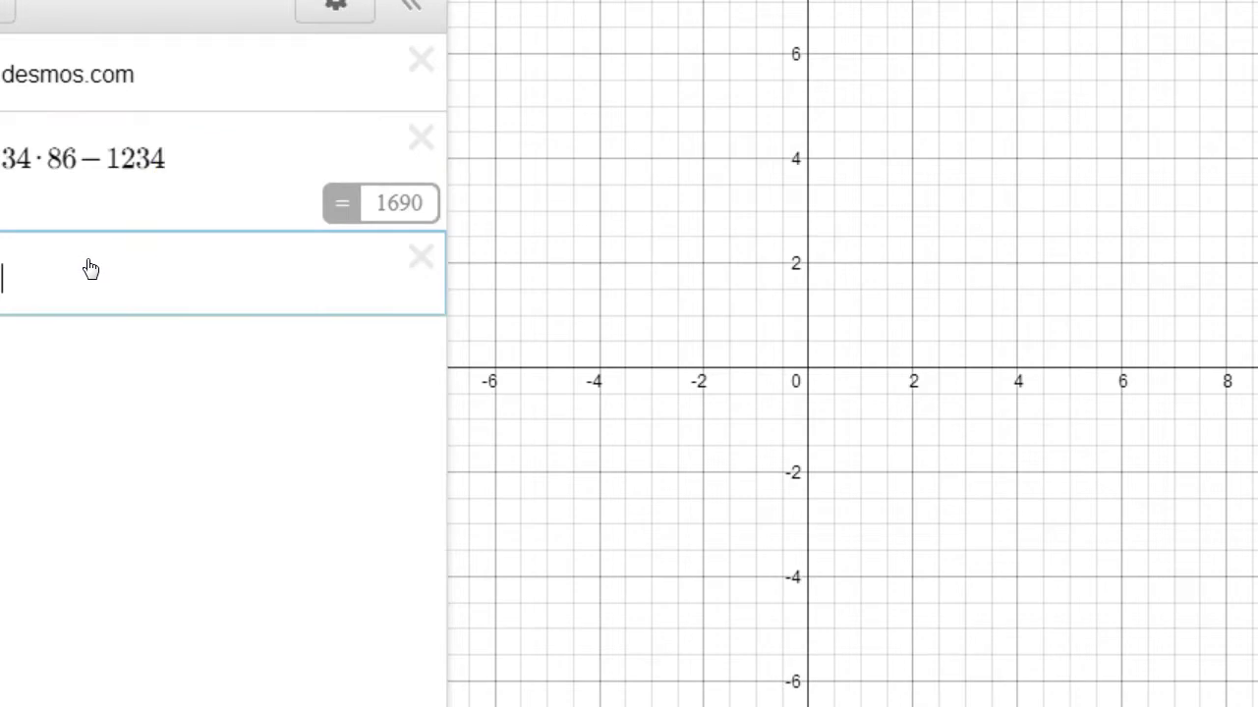
{"action": "type", "text": "54"}
{"action": "key", "text": "BackSpace"}
{"action": "key", "text": "BackSpace"}
{"action": "type", "text": "(54-7)/"}
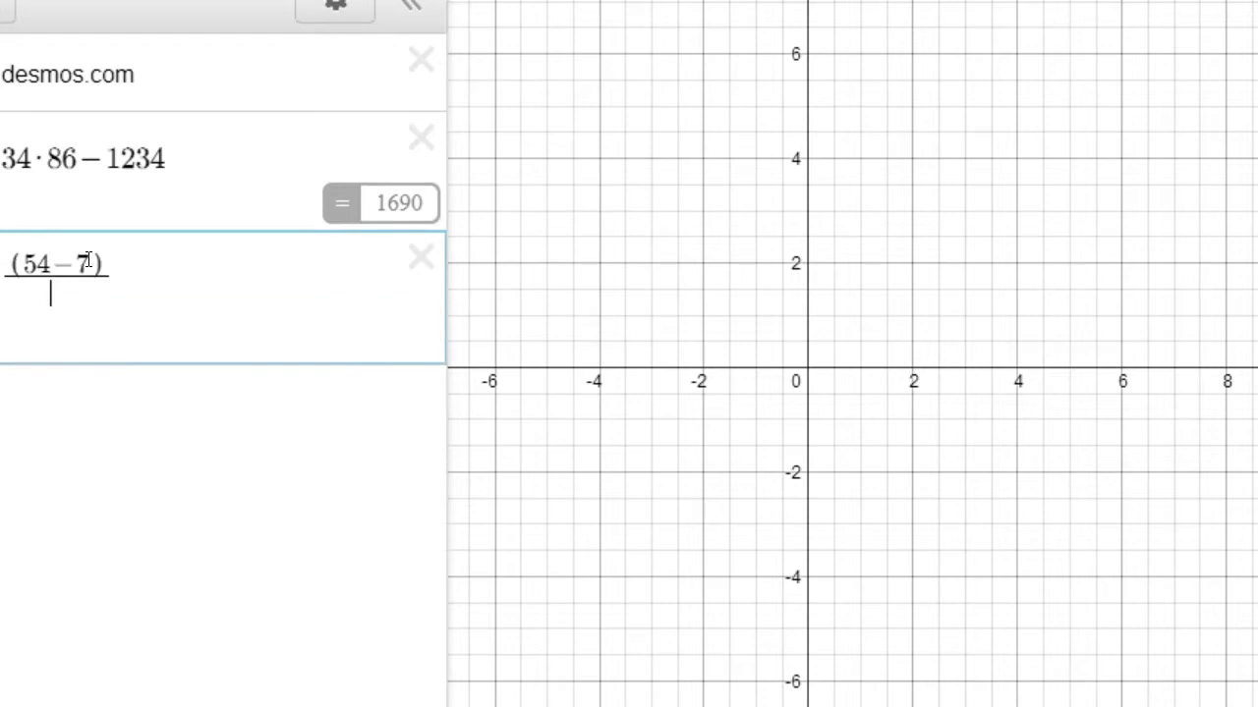
{"action": "type", "text": "4"}
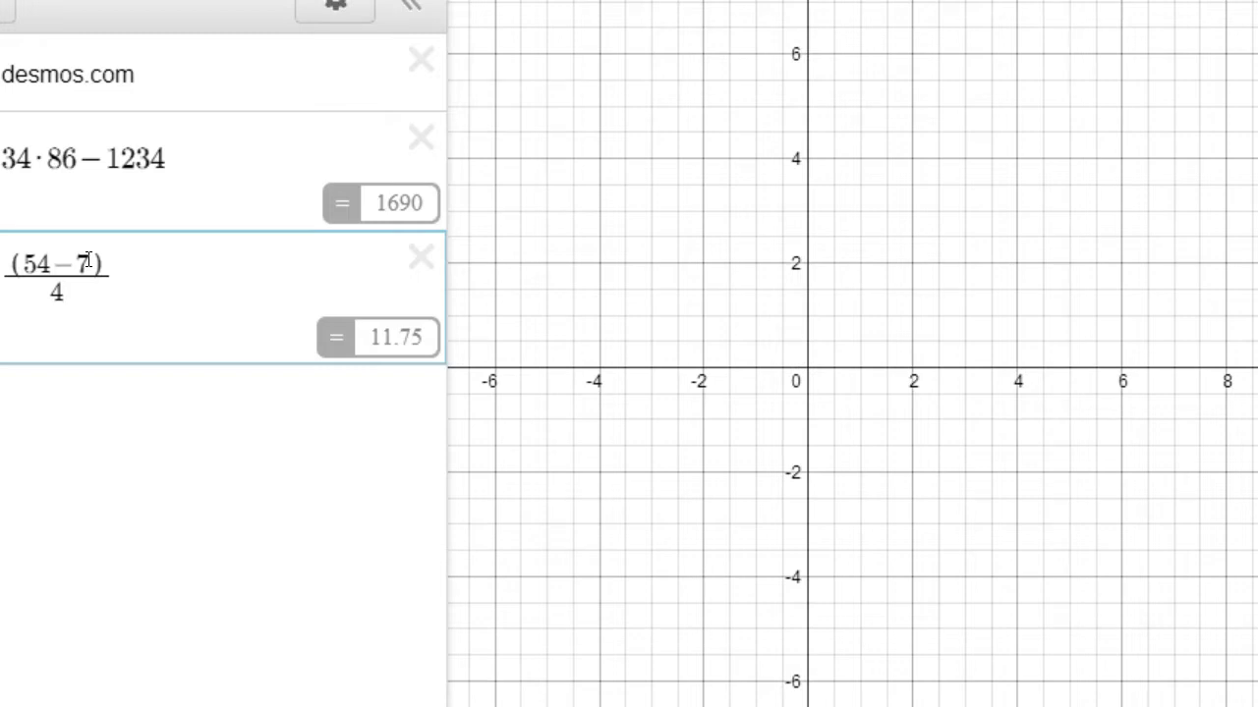
{"action": "key", "text": "Return"}
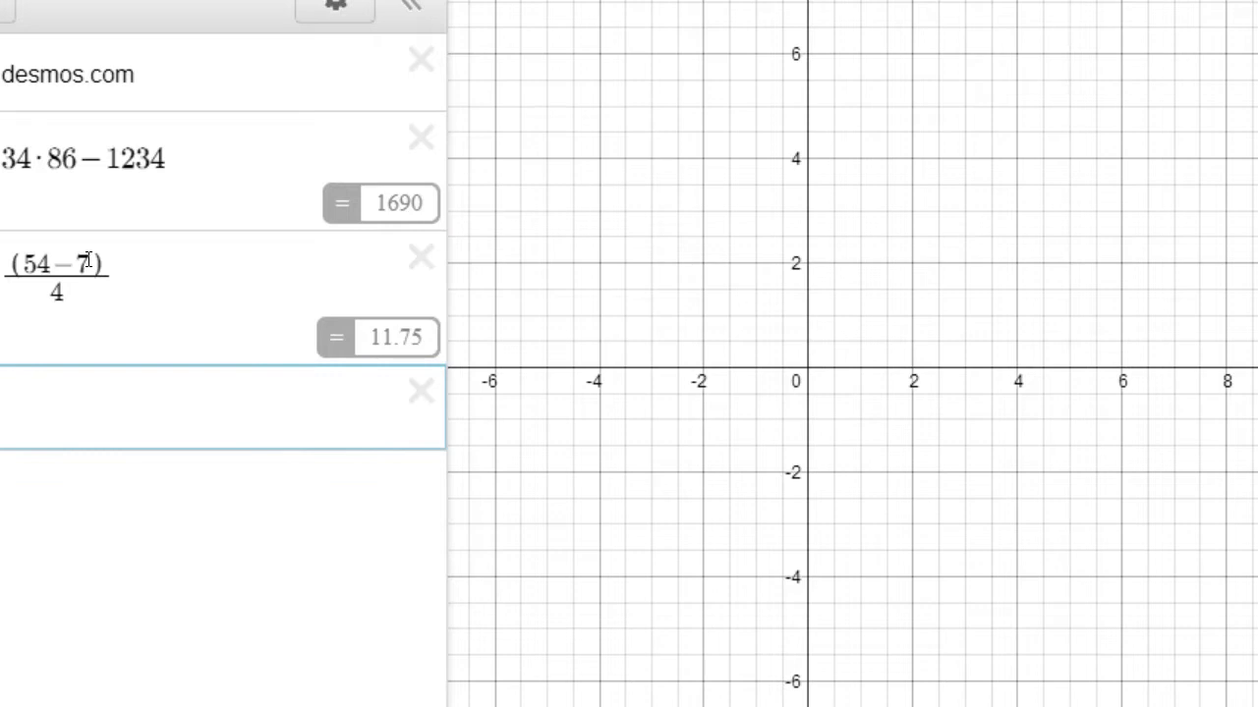
{"action": "type", "text": "sin 45"}
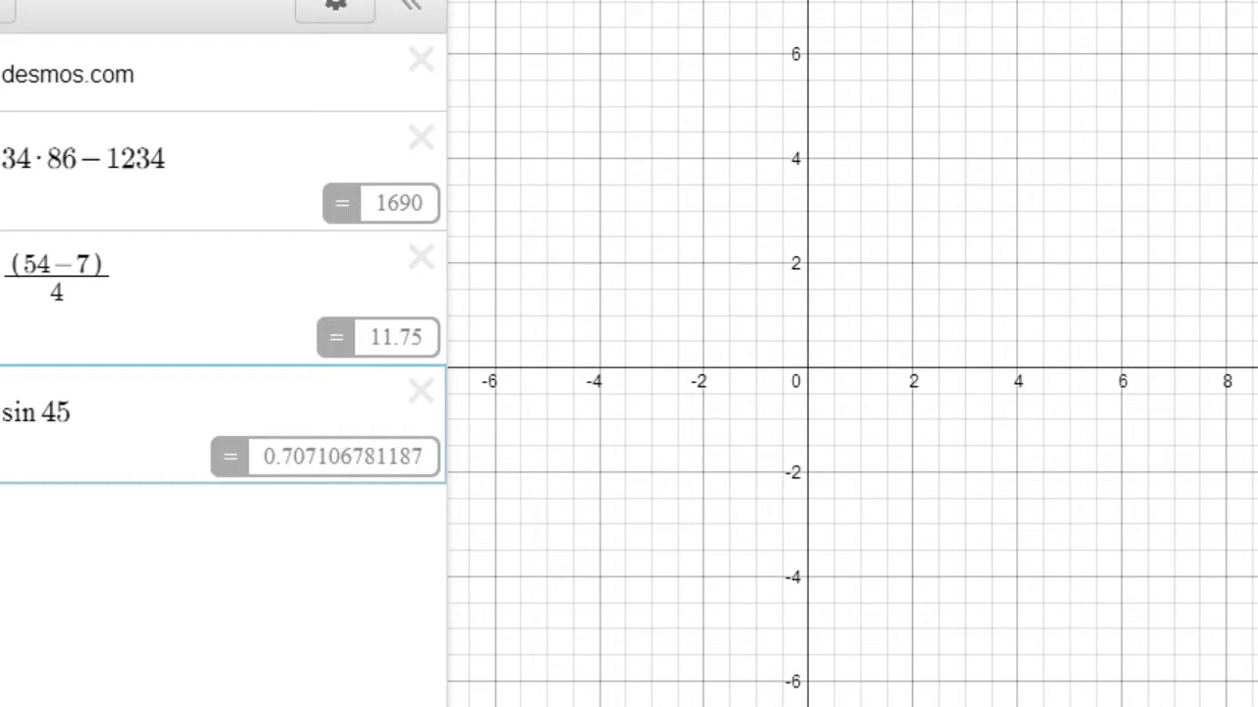
Step: Enter sin(π/2) on a new expression line, with only π over 2 as the fraction inside the sine
{"action": "left_click", "coordinate": [62, 511]}
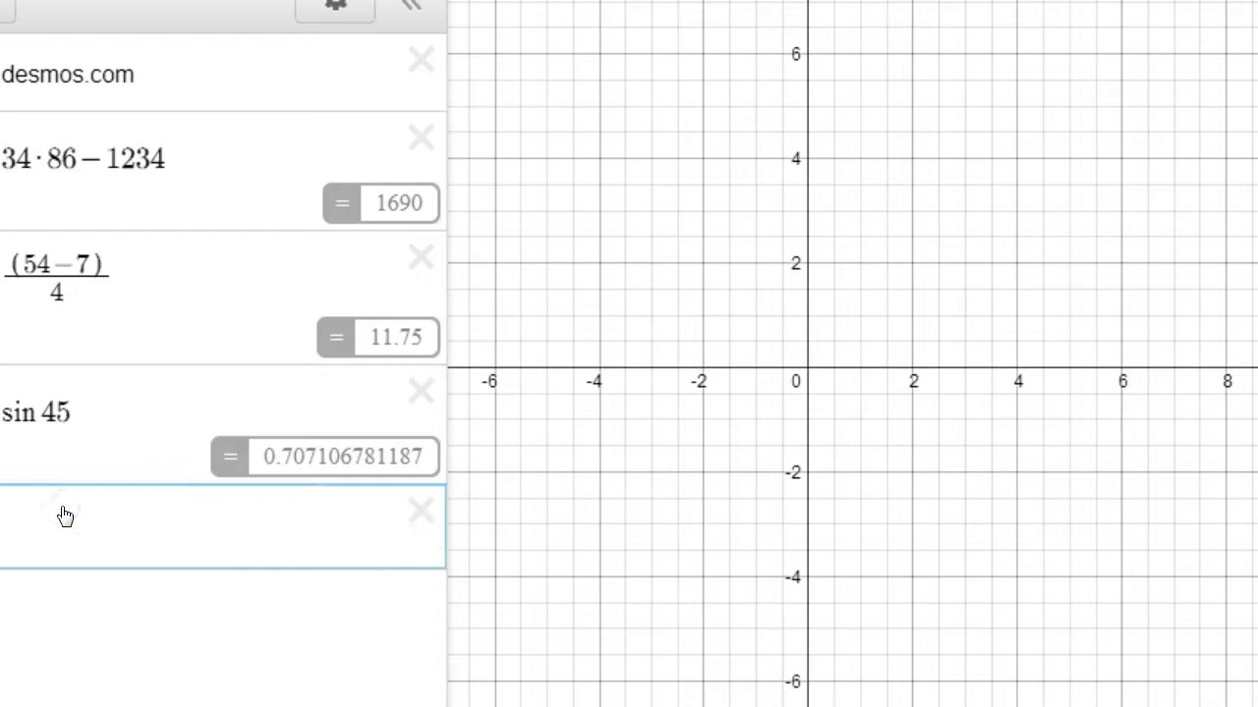
{"action": "type", "text": "sinpi/2"}
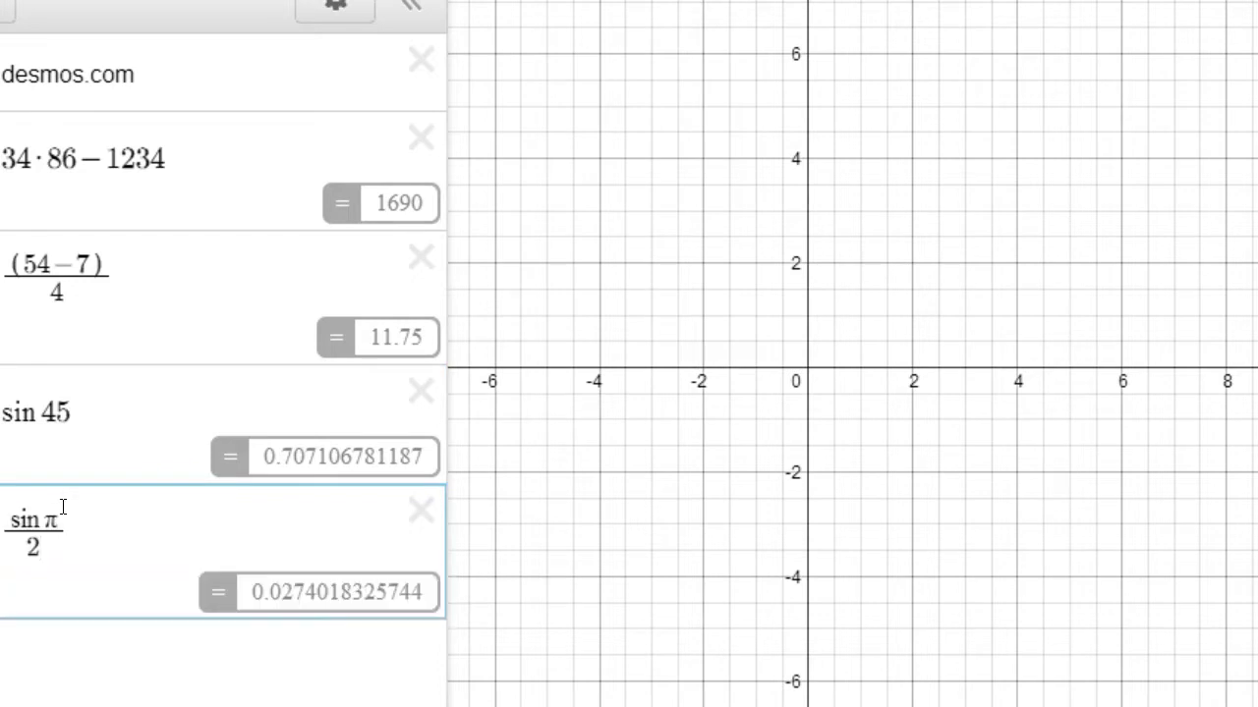
{"action": "key", "text": "BackSpace"}
{"action": "key", "text": "BackSpace"}
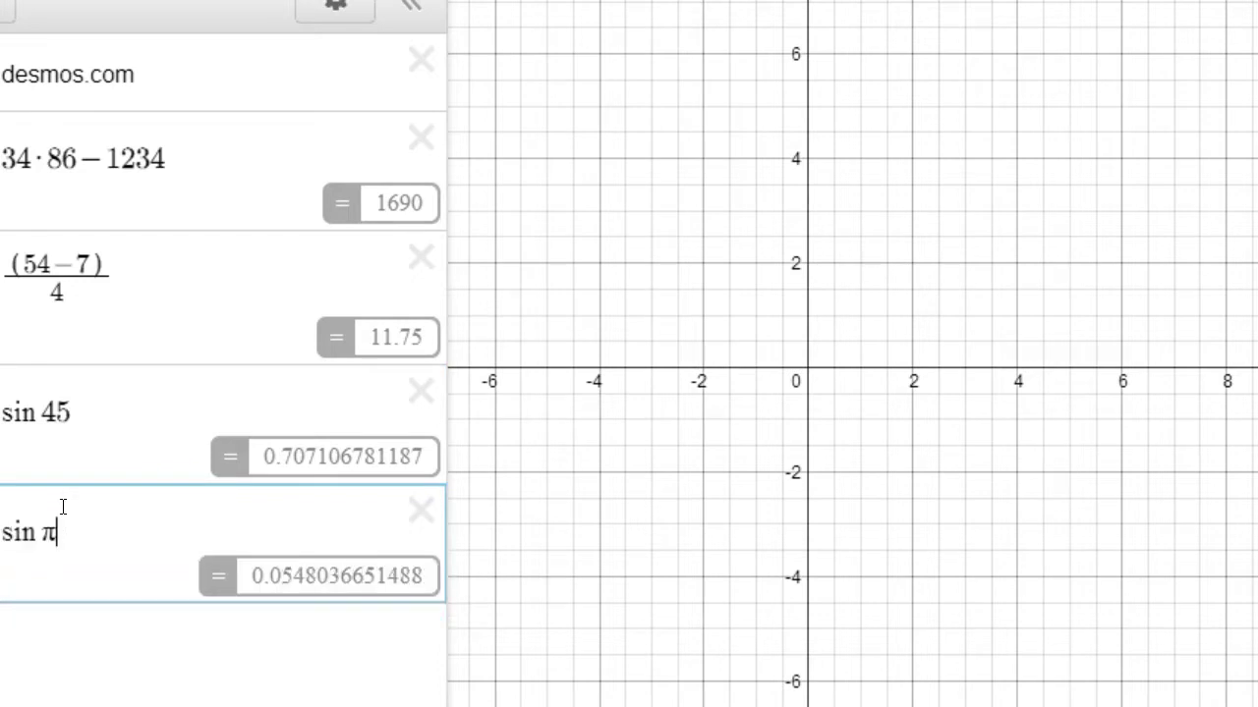
{"action": "key", "text": "Left"}
{"action": "key", "text": "Right"}
{"action": "type", "text": "/2"}
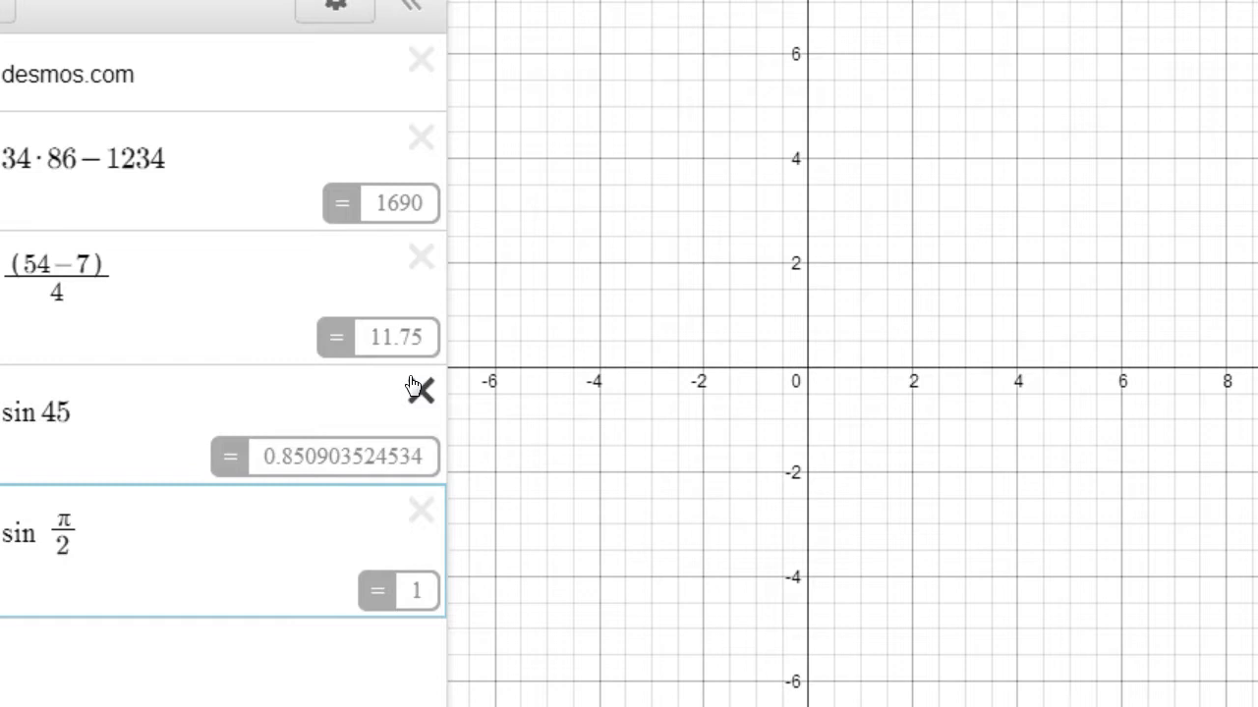
Step: Hide the x-axis in the graph settings and show it again
{"action": "left_click", "coordinate": [476, 360]}
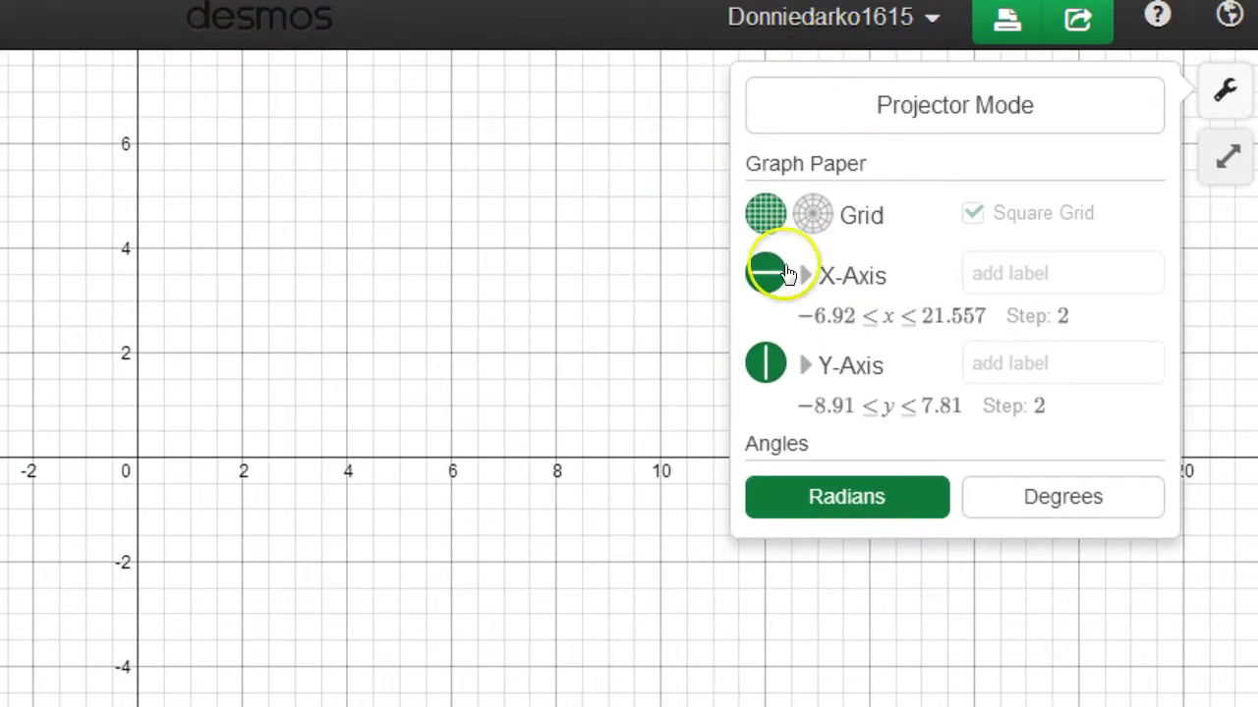
{"action": "left_click", "coordinate": [761, 267]}
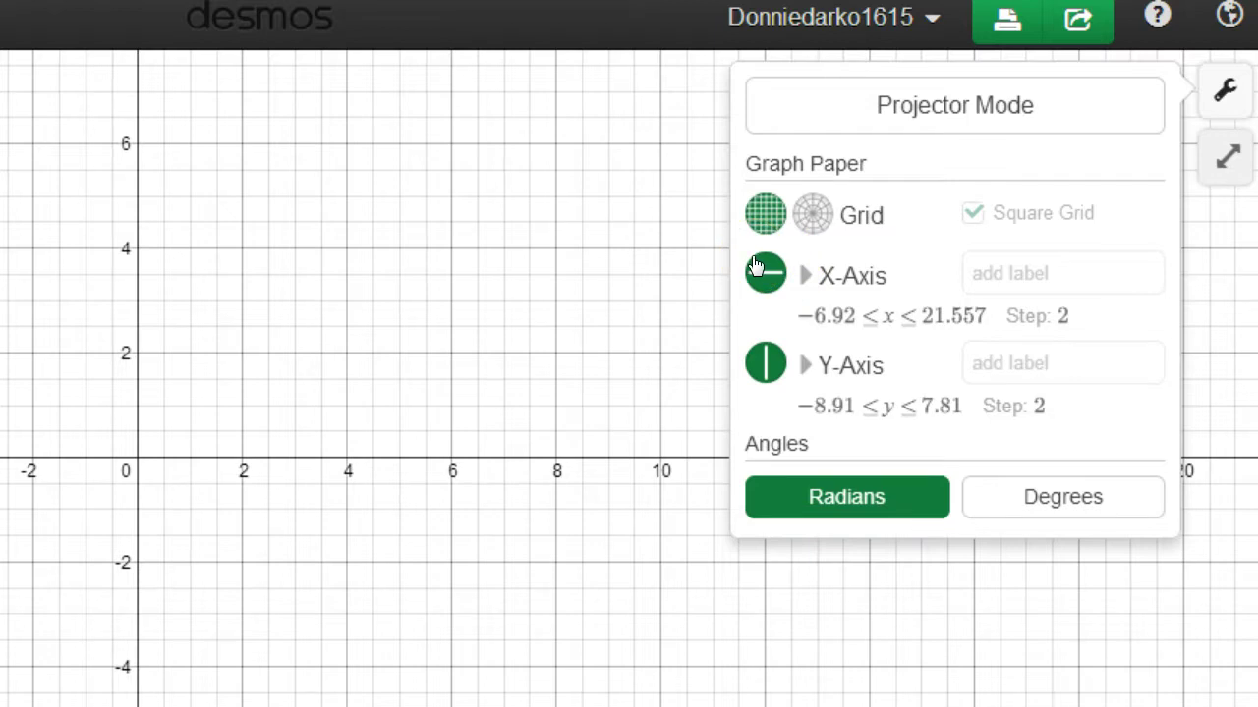
{"action": "left_click", "coordinate": [757, 270]}
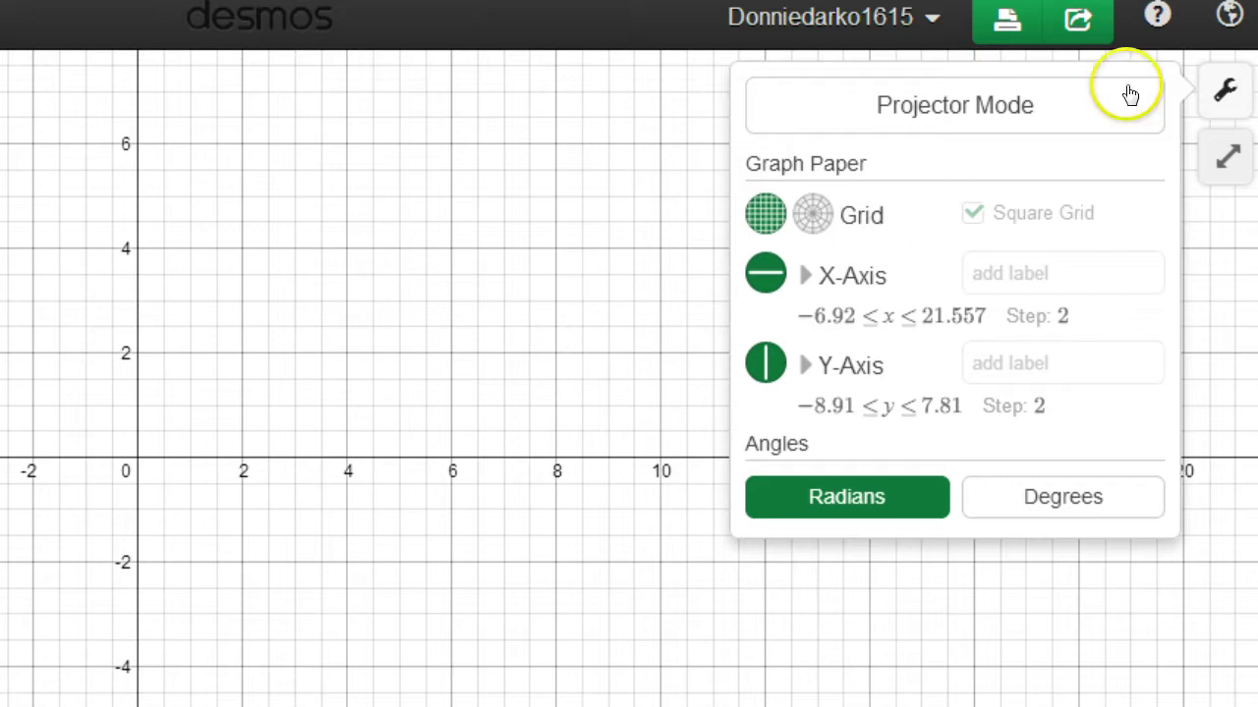
{"action": "left_click", "coordinate": [1223, 91]}
{"action": "left_click", "coordinate": [1223, 92]}
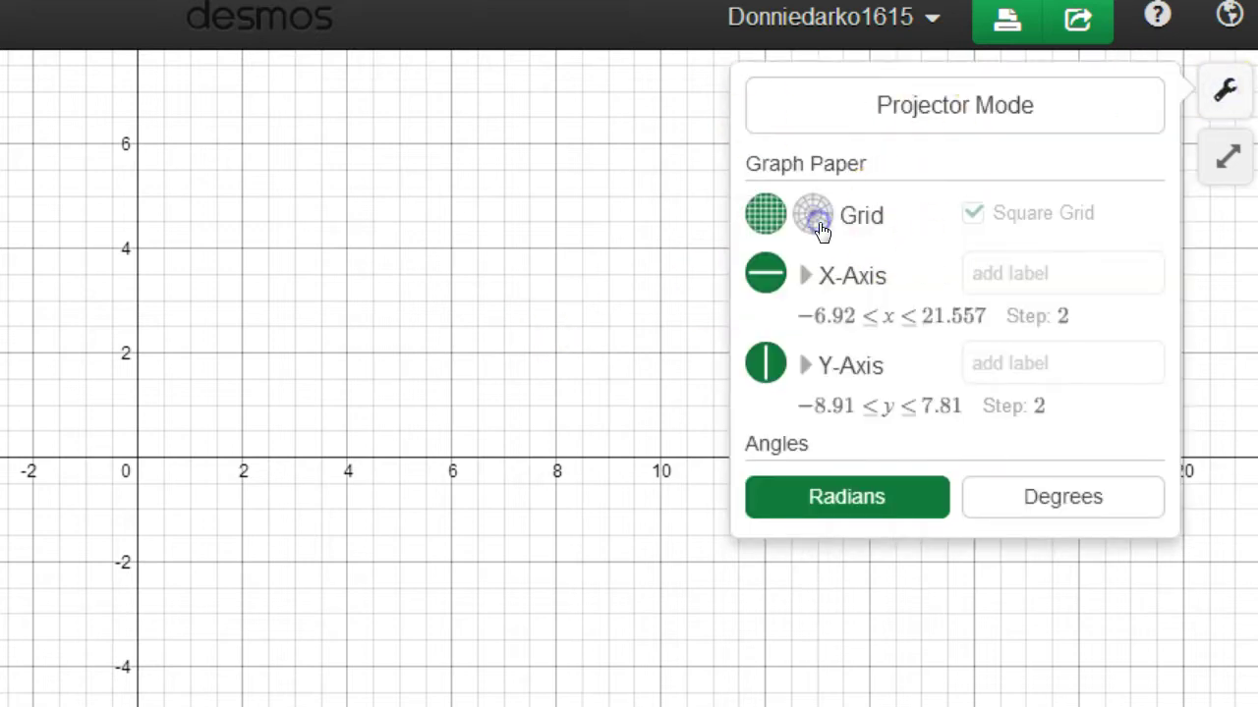
Step: Switch the graph paper to the polar grid and turn that grid off
{"action": "left_click", "coordinate": [814, 215]}
{"action": "left_click", "coordinate": [820, 227]}
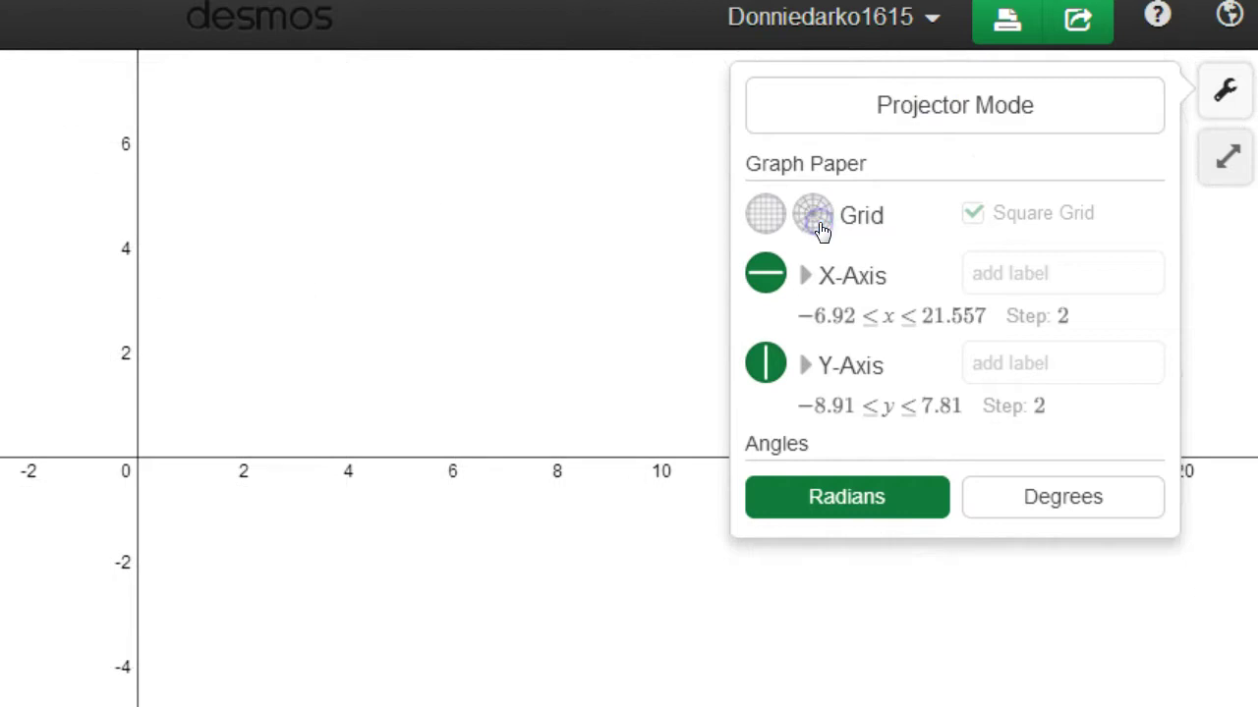
Step: Set the x-axis step to π and turn the rectangular grid on
{"action": "left_click", "coordinate": [1078, 323]}
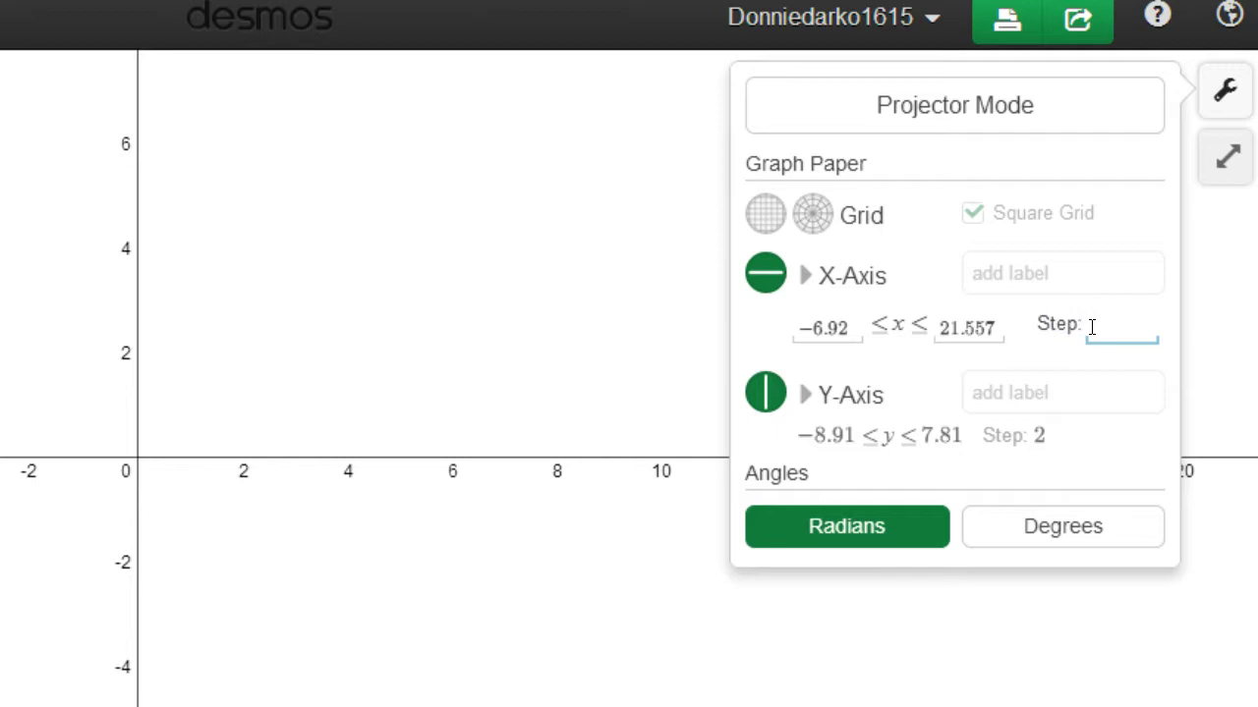
{"action": "type", "text": "pi"}
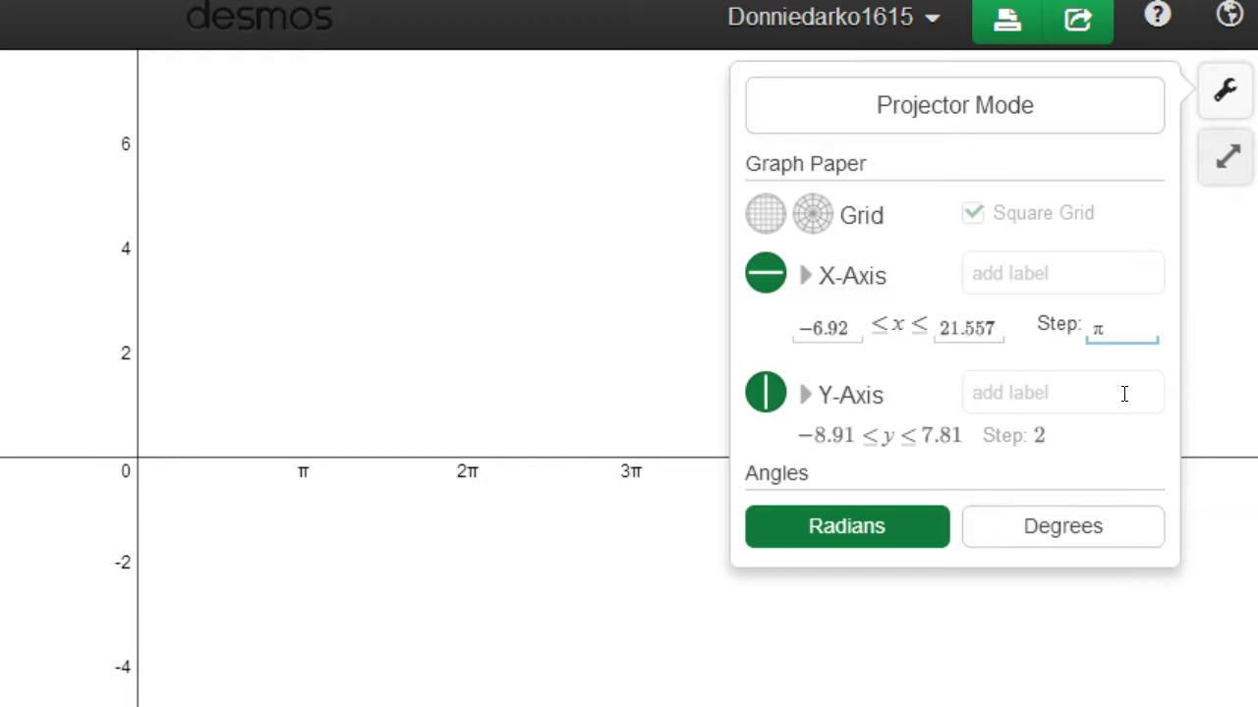
{"action": "left_click", "coordinate": [767, 216]}
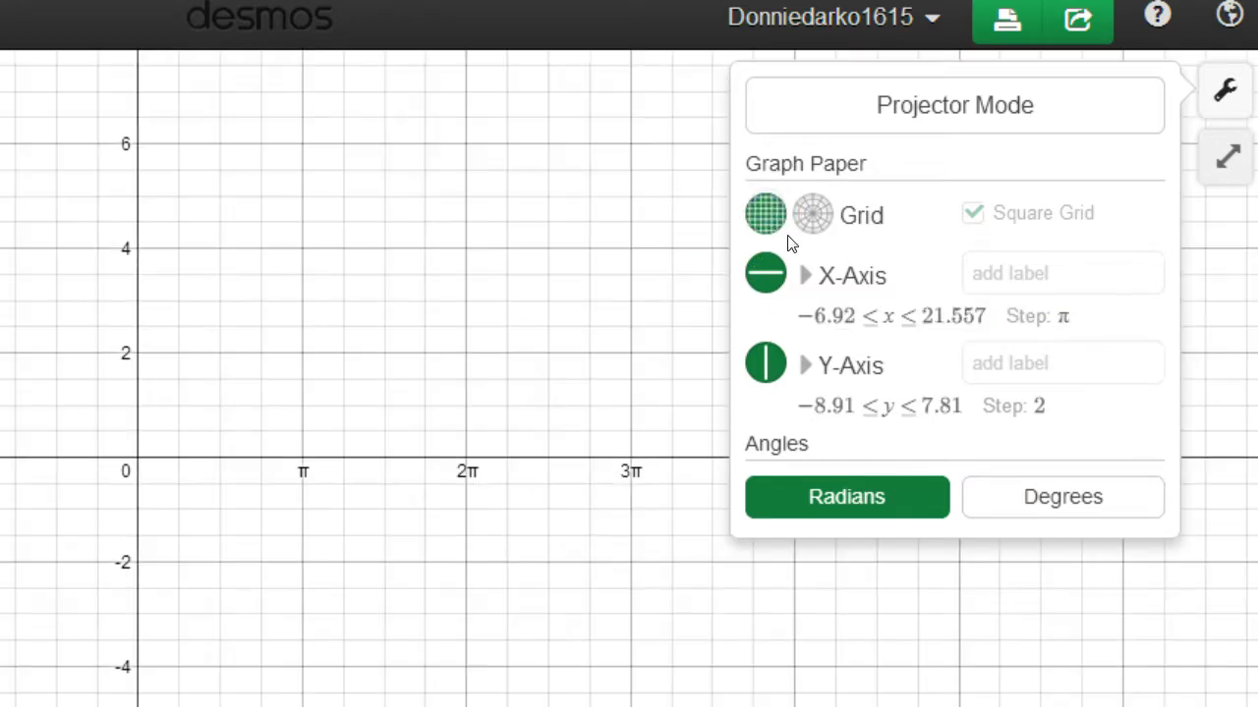
Step: Set the x-axis step to 2
{"action": "left_click", "coordinate": [1059, 316]}
{"action": "double_click", "coordinate": [1094, 329]}
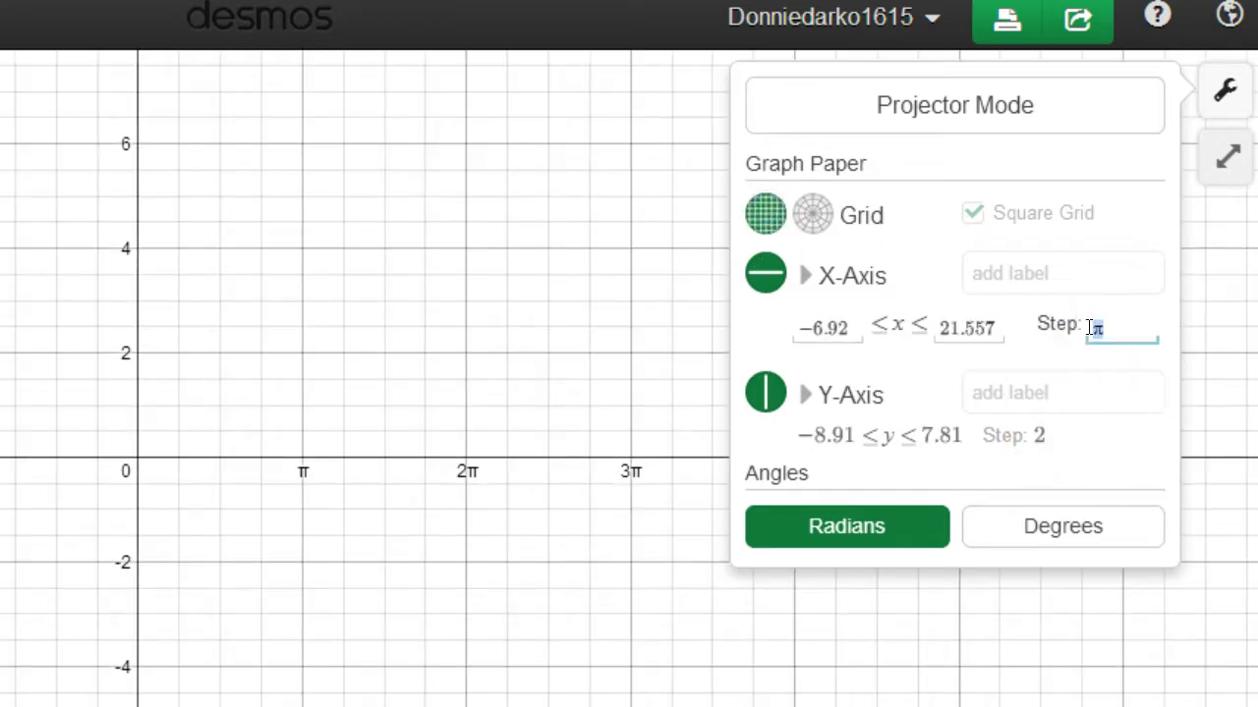
{"action": "key", "text": "BackSpace"}
{"action": "type", "text": "2"}
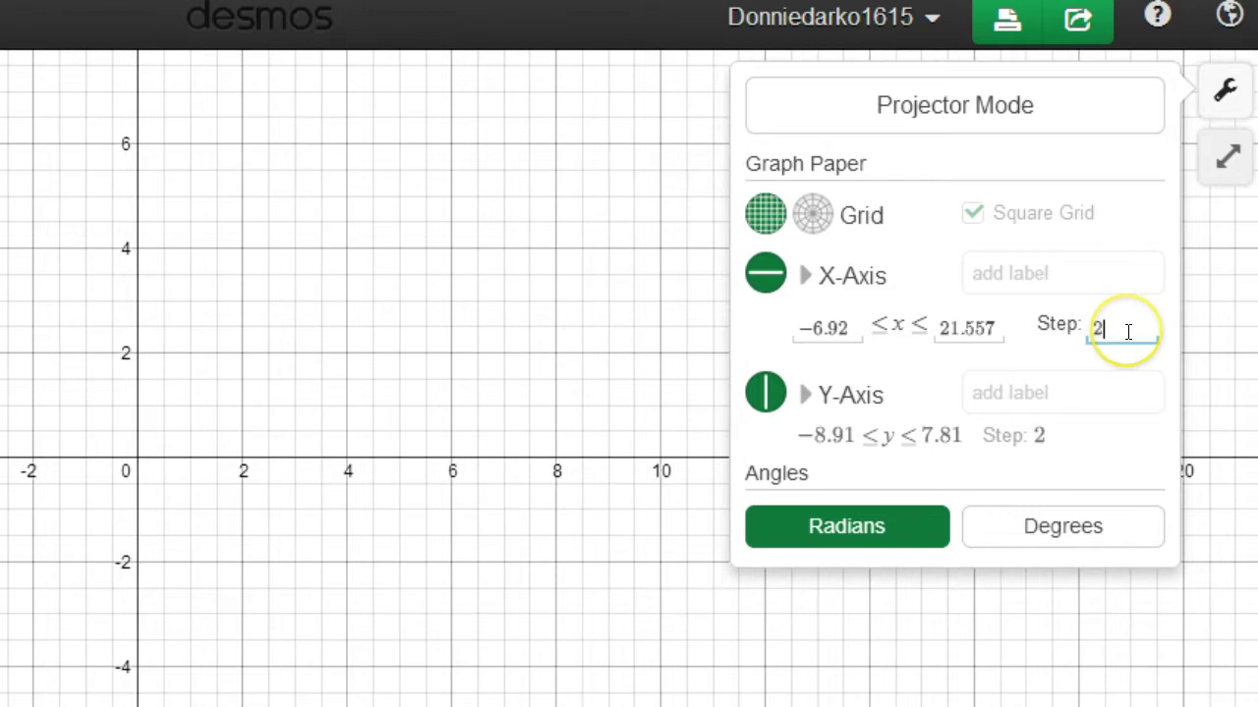
{"action": "left_click", "coordinate": [953, 519]}
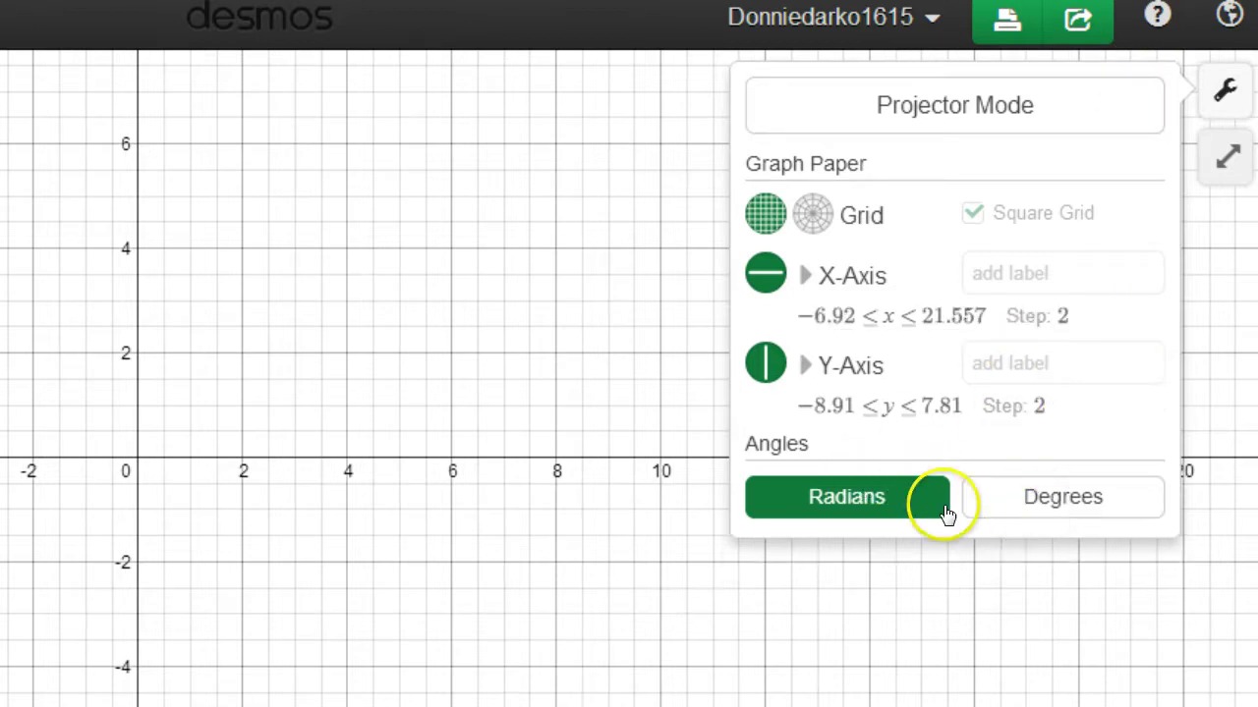
Step: Switch the angle unit to degrees and back to radians, and close the graph settings
{"action": "left_click", "coordinate": [1006, 502]}
{"action": "left_click", "coordinate": [907, 497]}
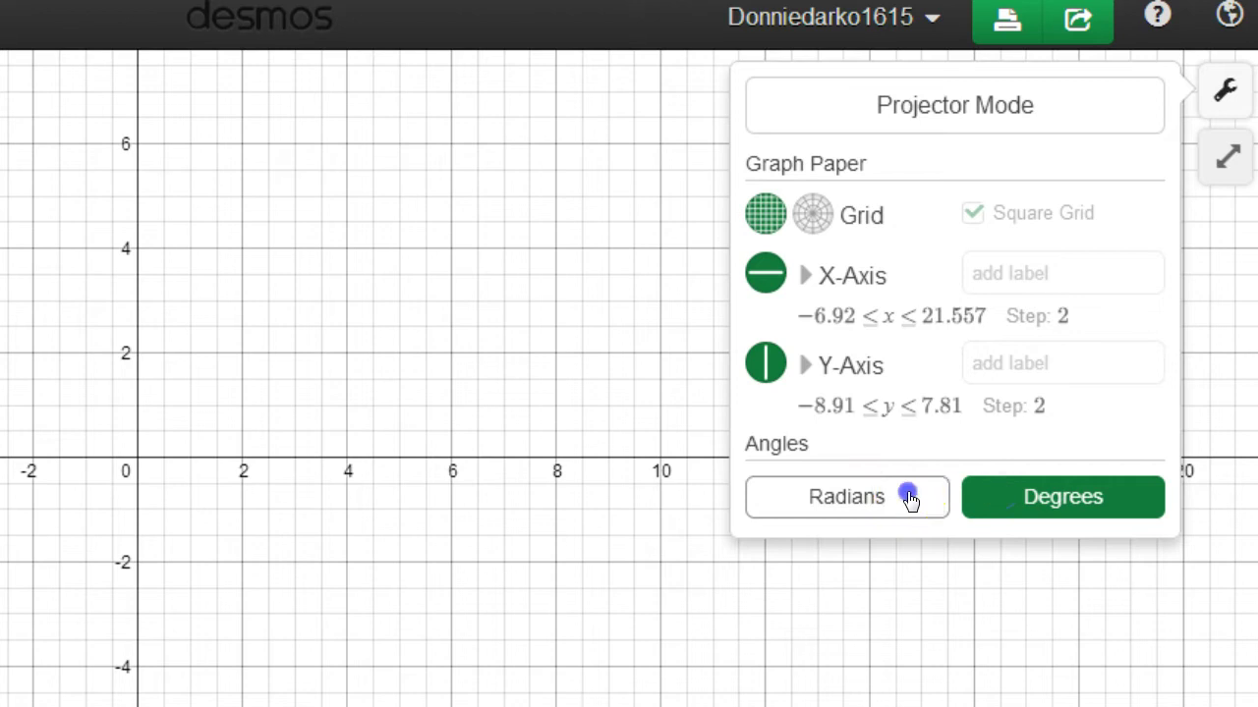
{"action": "left_click", "coordinate": [1052, 499]}
{"action": "left_click", "coordinate": [908, 488]}
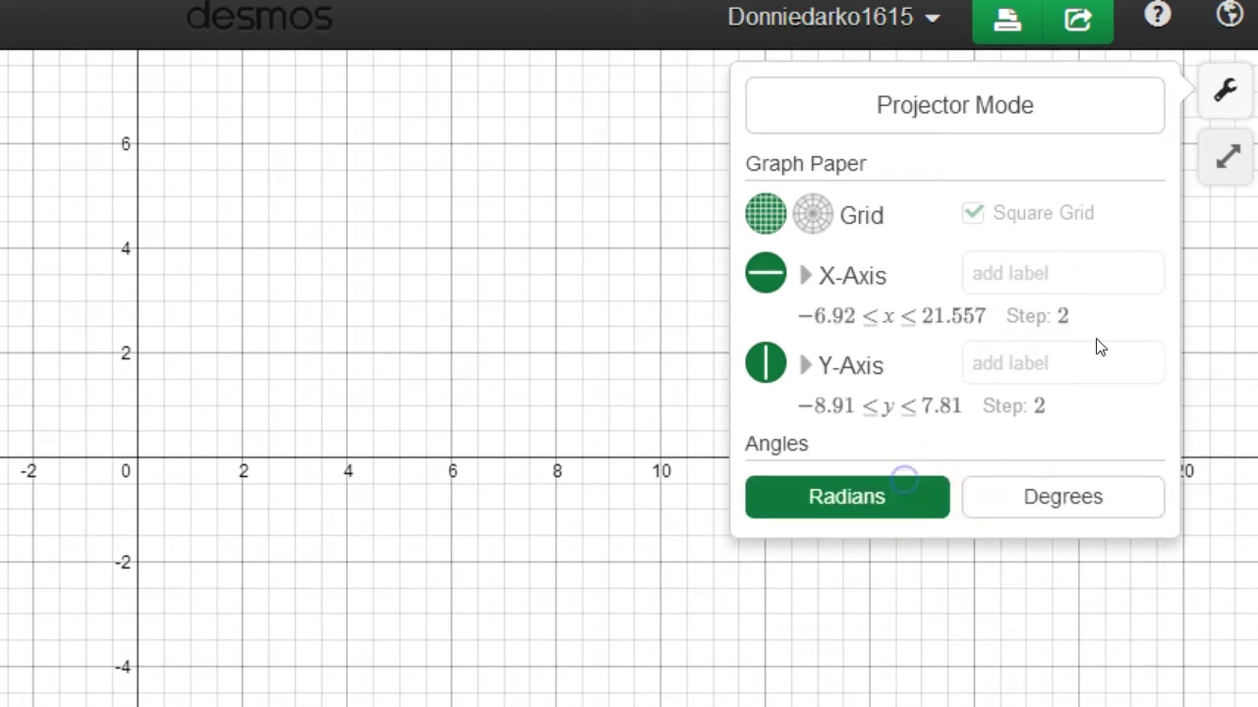
{"action": "left_click", "coordinate": [1228, 91]}
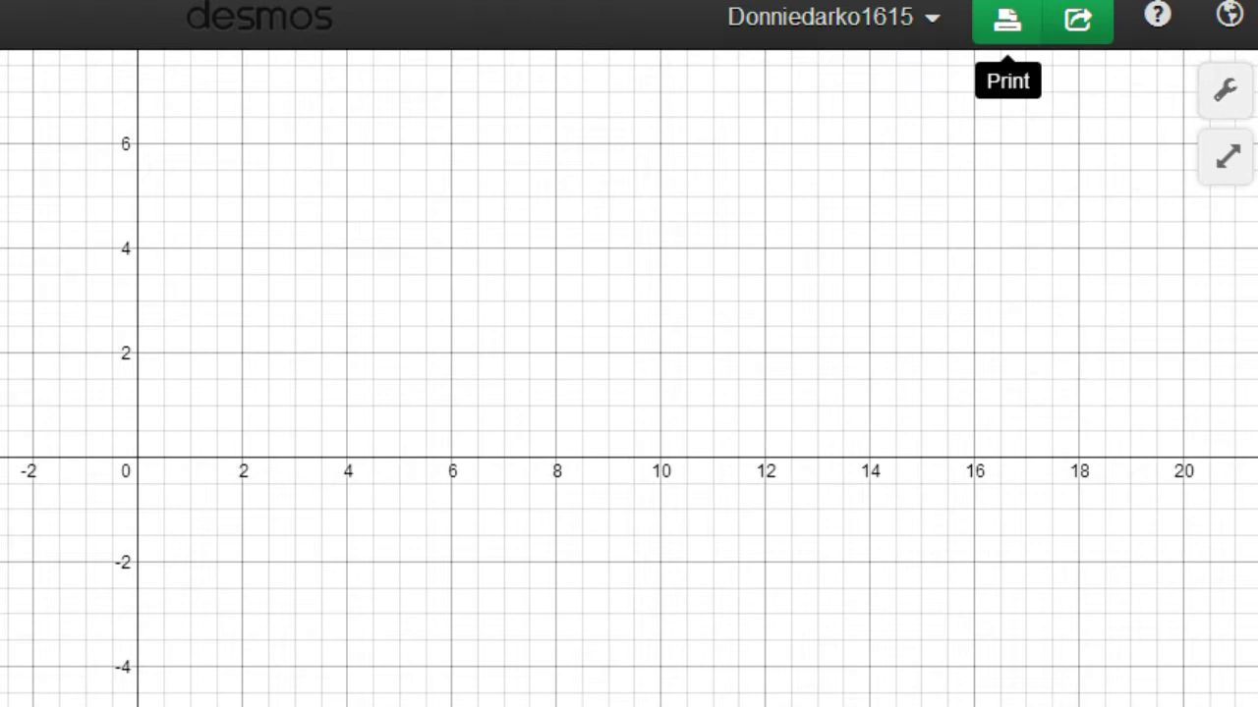
Step: Look over the tours and resources offered in the help menu, and close it
{"action": "left_click", "coordinate": [1000, 38]}
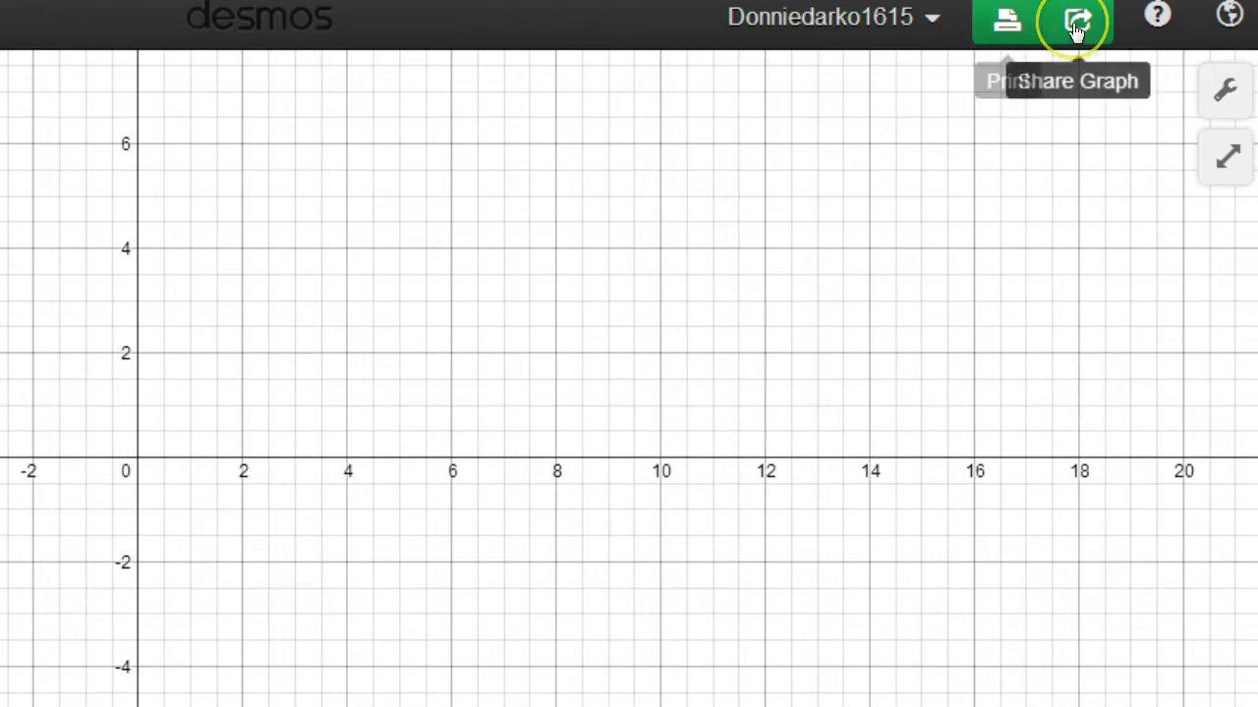
{"action": "left_click", "coordinate": [1155, 20]}
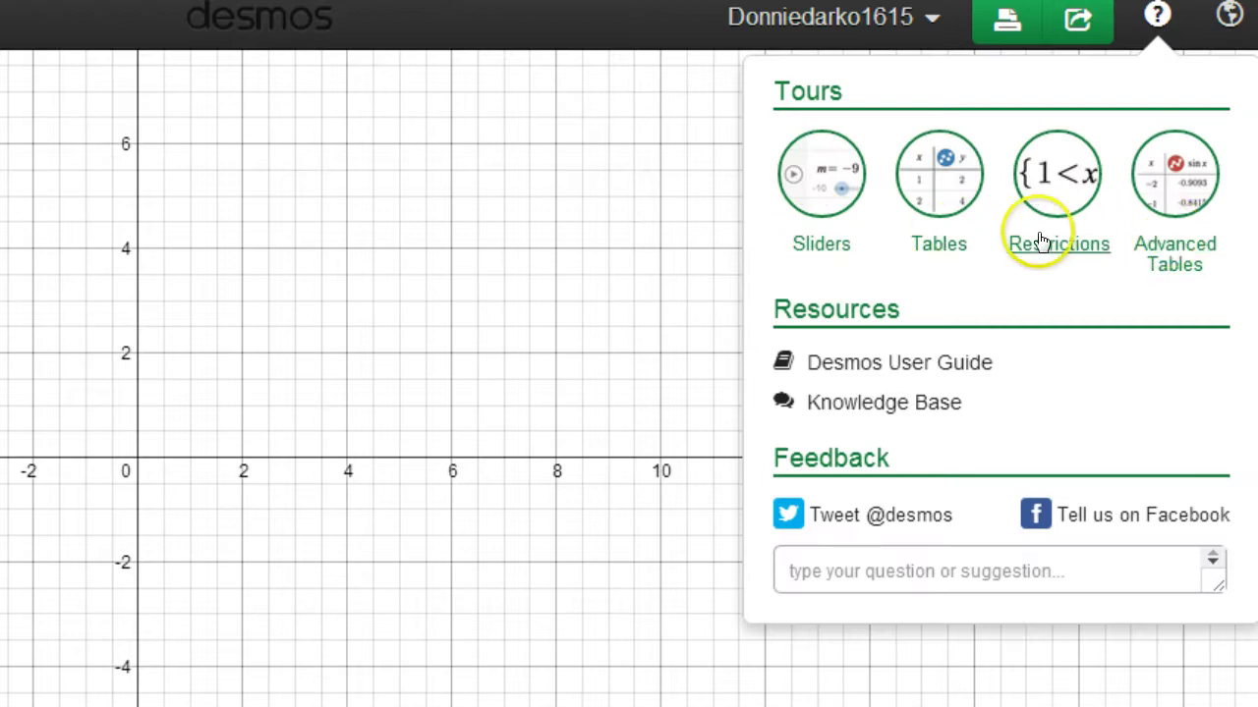
{"action": "left_click", "coordinate": [1155, 17]}
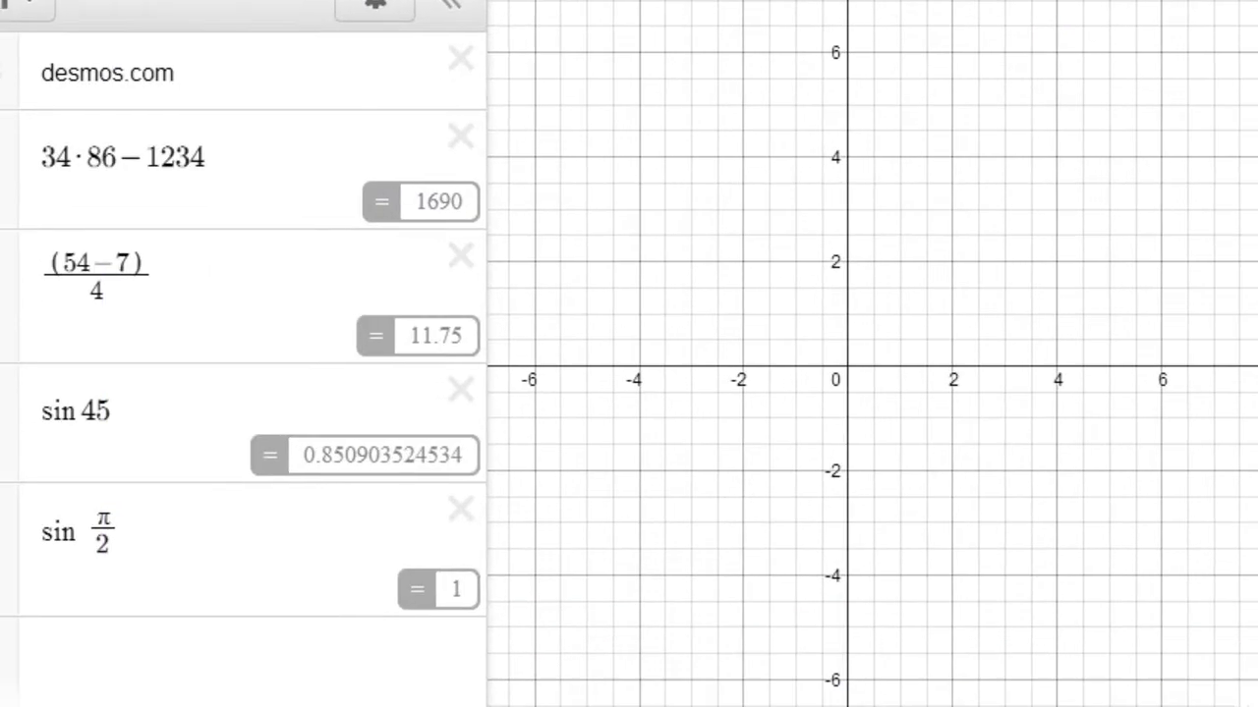
Step: Delete the four calculation lines, keeping only the desmos.com note
{"action": "left_click", "coordinate": [460, 508]}
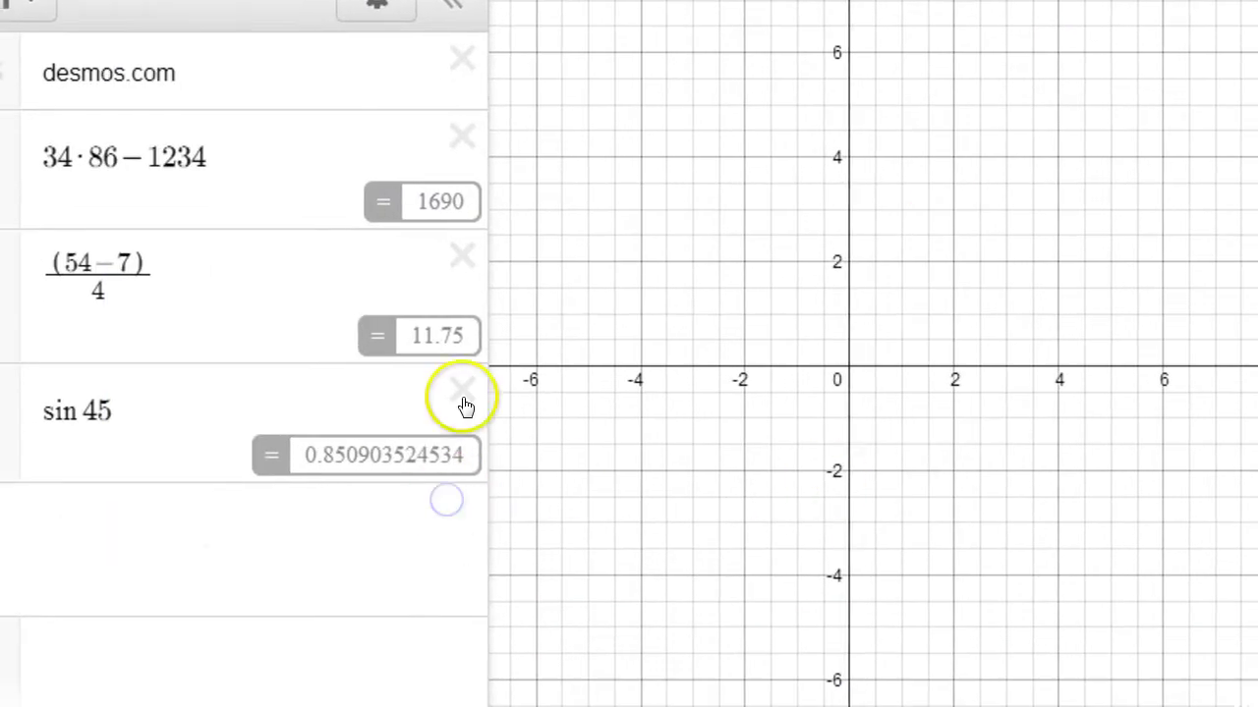
{"action": "left_click", "coordinate": [463, 398]}
{"action": "left_click", "coordinate": [457, 254]}
{"action": "left_click", "coordinate": [456, 138]}
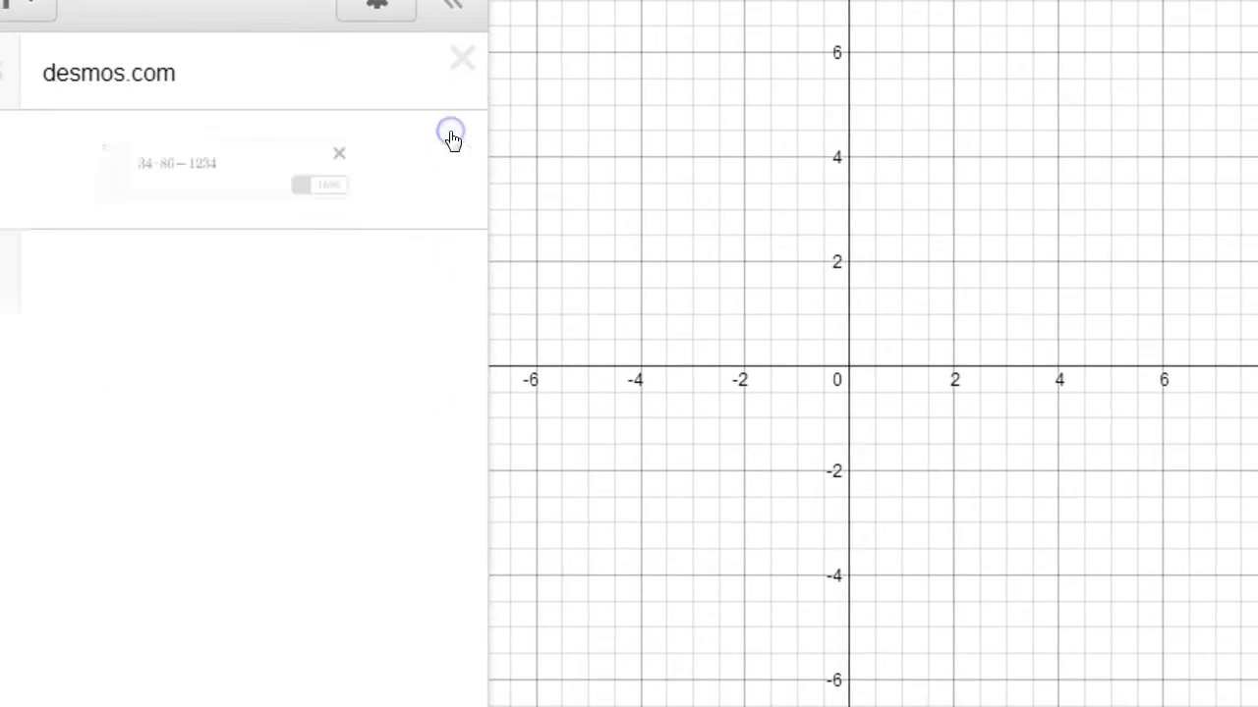
Step: Enter the equation y=3x on the expression line below the note
{"action": "left_click", "coordinate": [195, 162]}
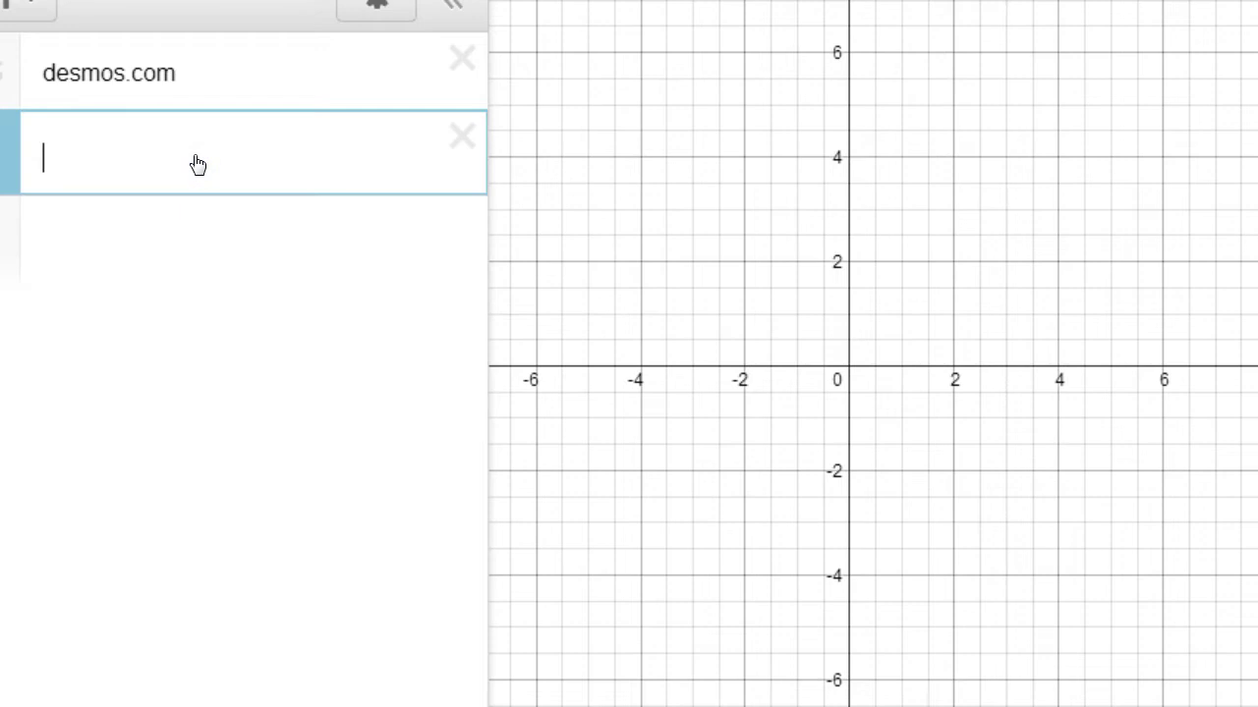
{"action": "type", "text": "y=3x"}
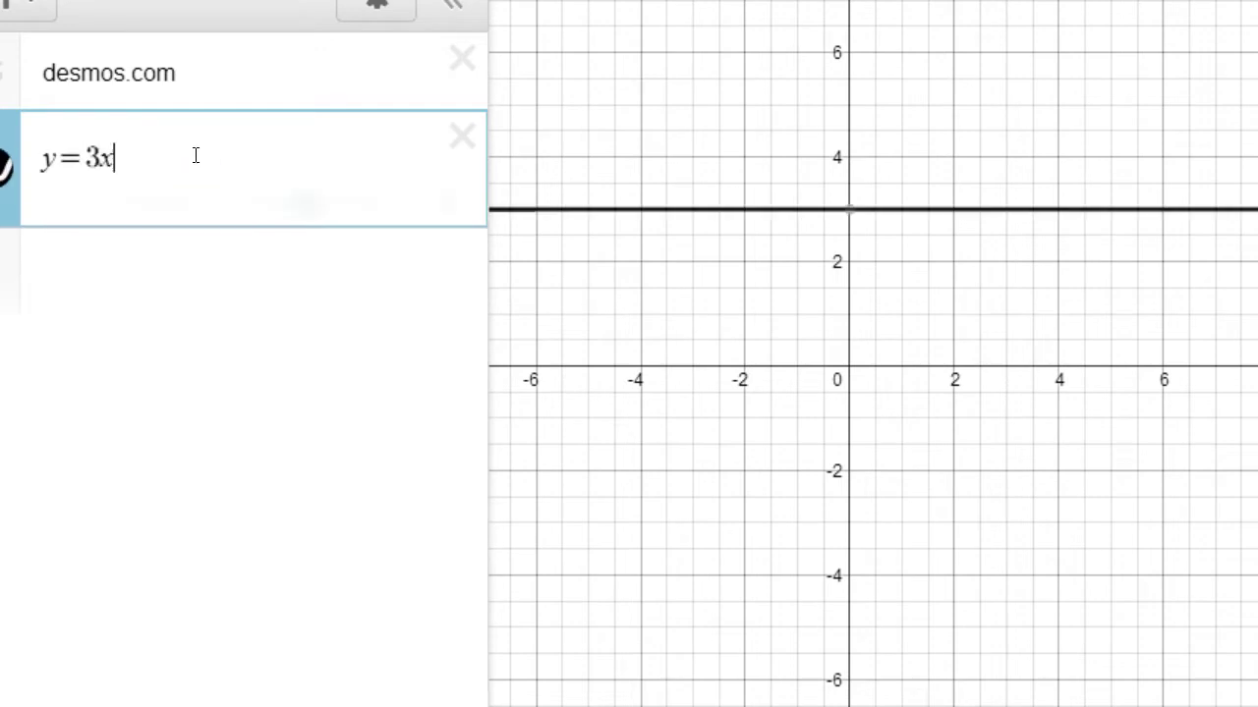
Step: Complete the line equation as y=3x-2 and enter y=x^3-x^2 on the expression line below it
{"action": "type", "text": "-2"}
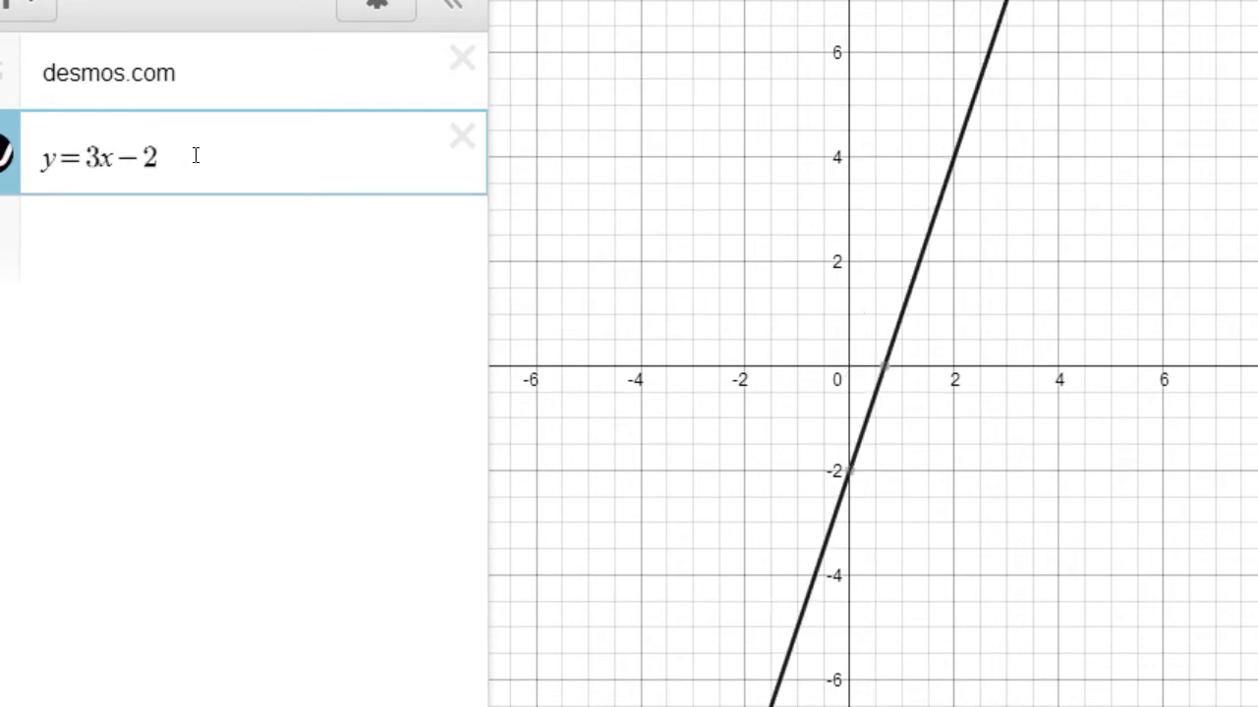
{"action": "left_click", "coordinate": [141, 236]}
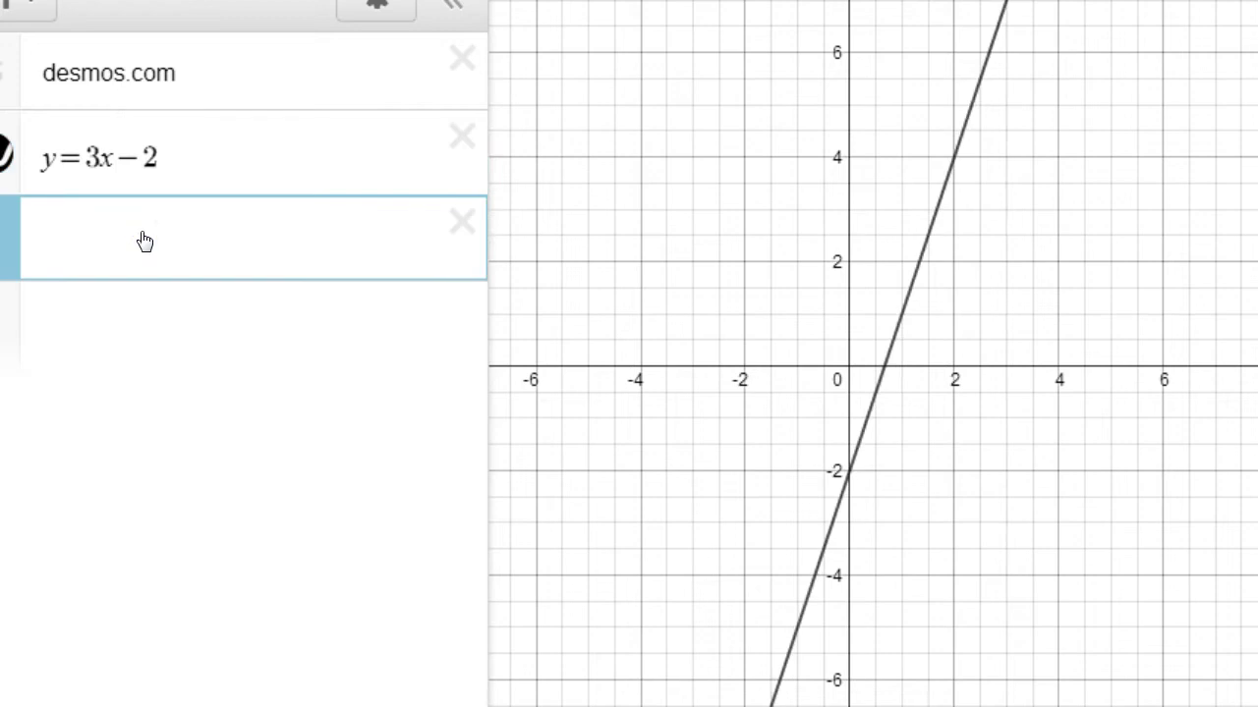
{"action": "type", "text": "y=x^3"}
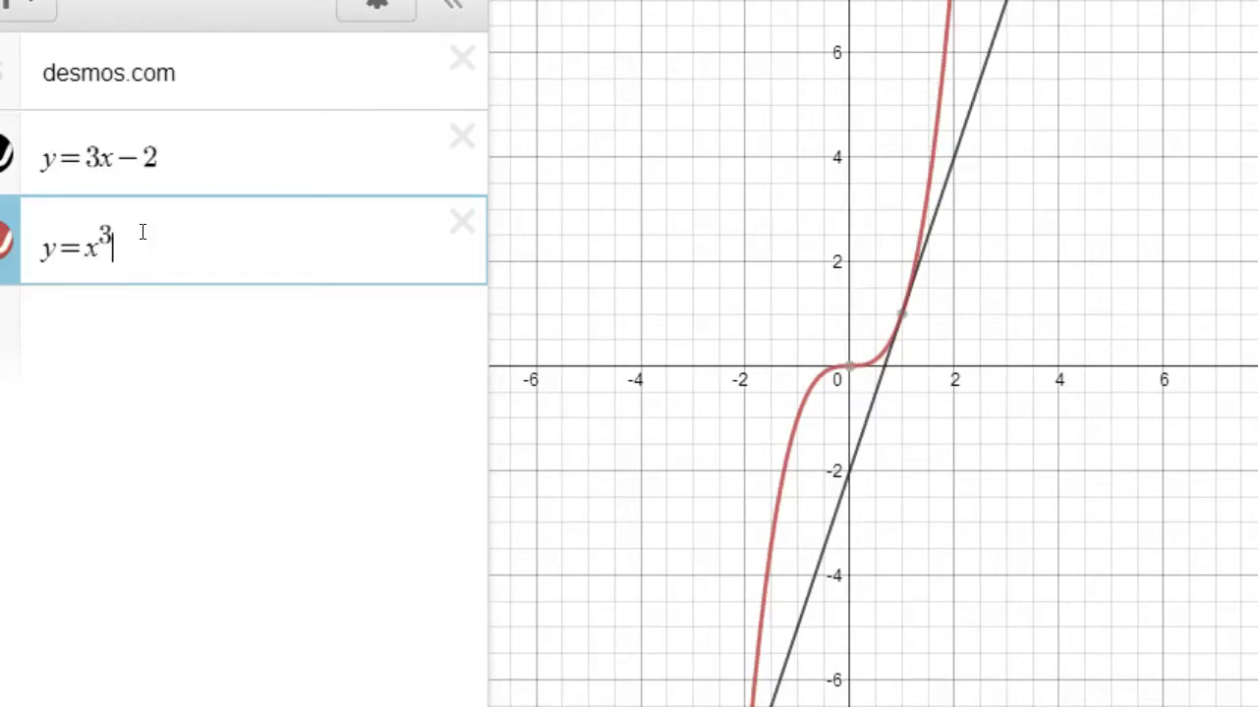
{"action": "key", "text": "Right"}
{"action": "type", "text": "-"}
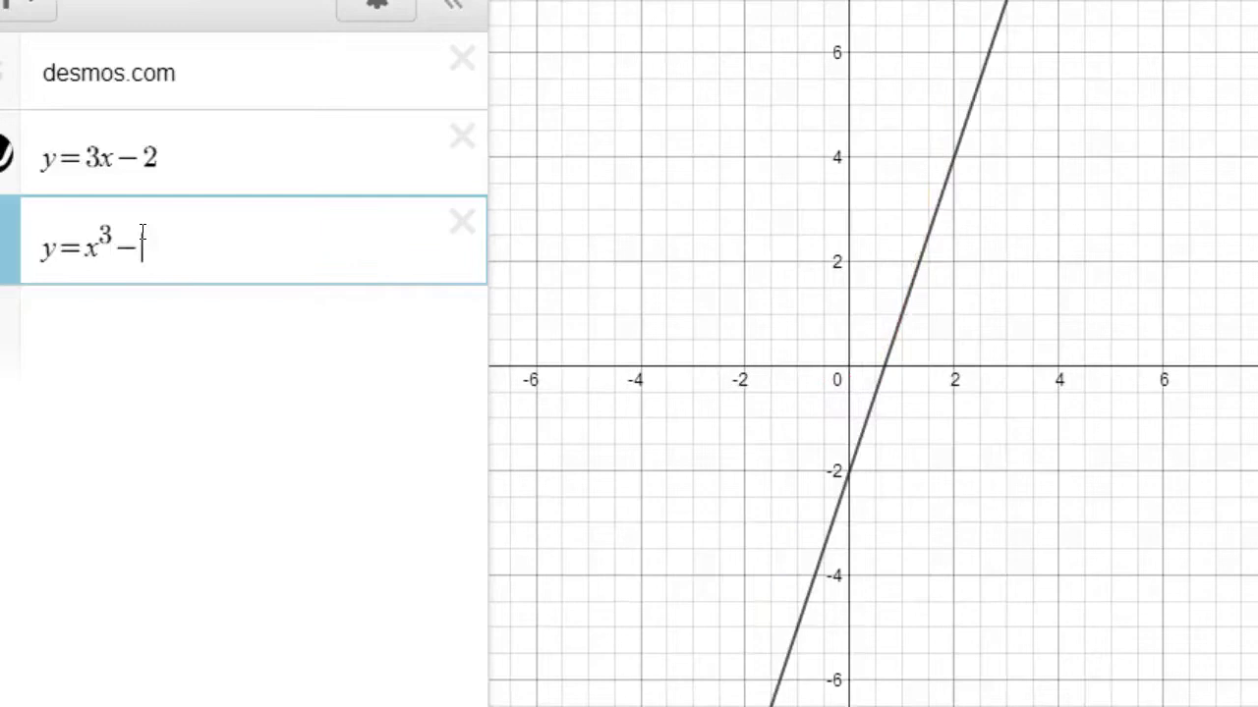
{"action": "type", "text": "x^2"}
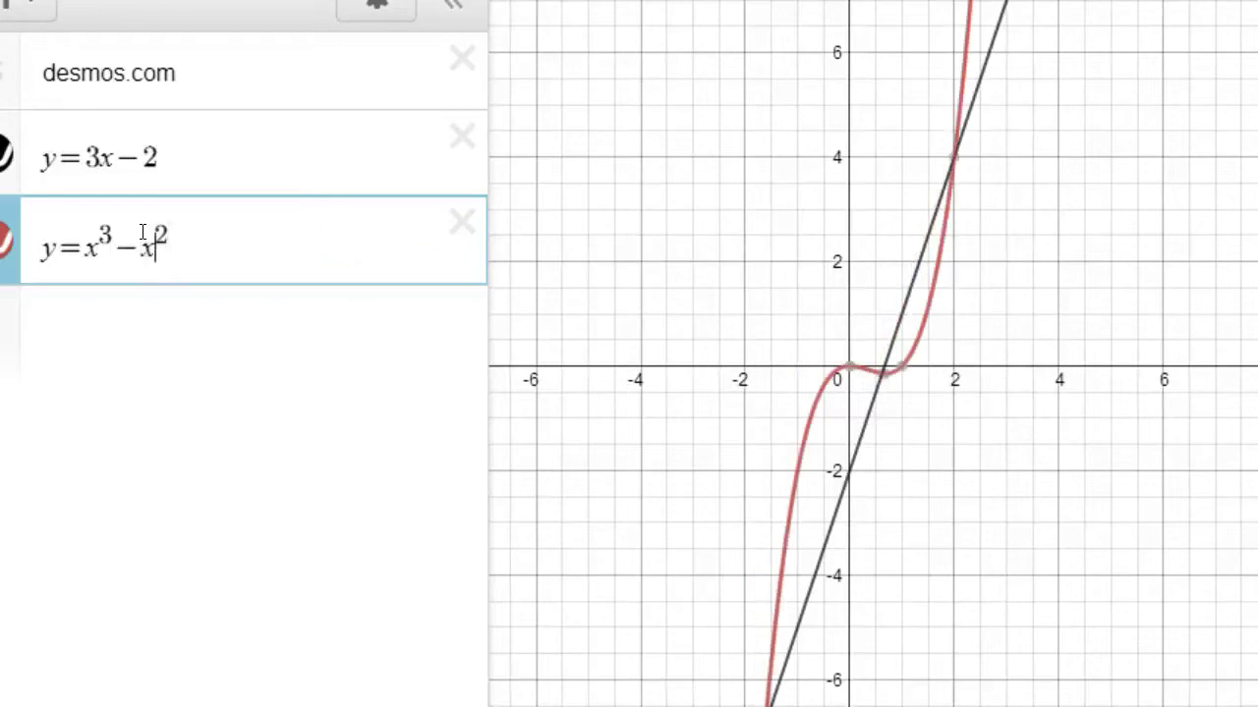
Step: Try 6 as the coefficient of the x^2 term, and rework the cubic equation to y=x^3-2x^2+3
{"action": "left_click", "coordinate": [143, 232]}
{"action": "type", "text": "6"}
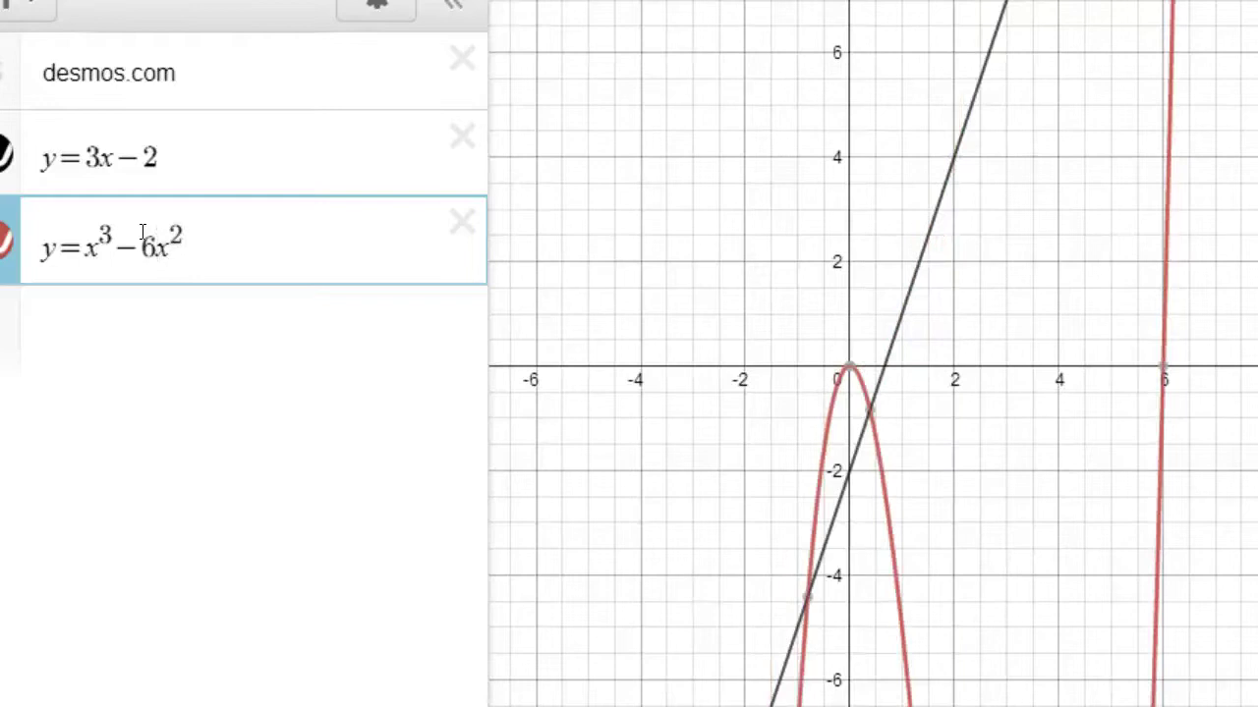
{"action": "key", "text": "BackSpace"}
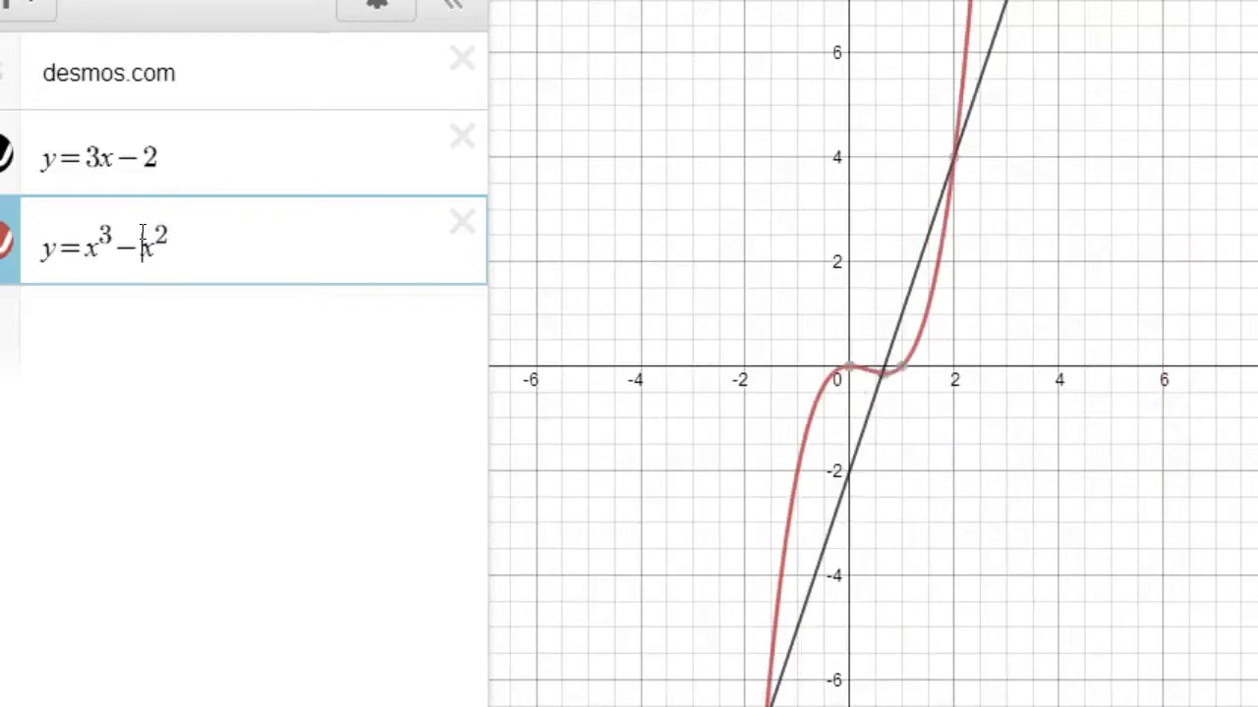
{"action": "type", "text": "2"}
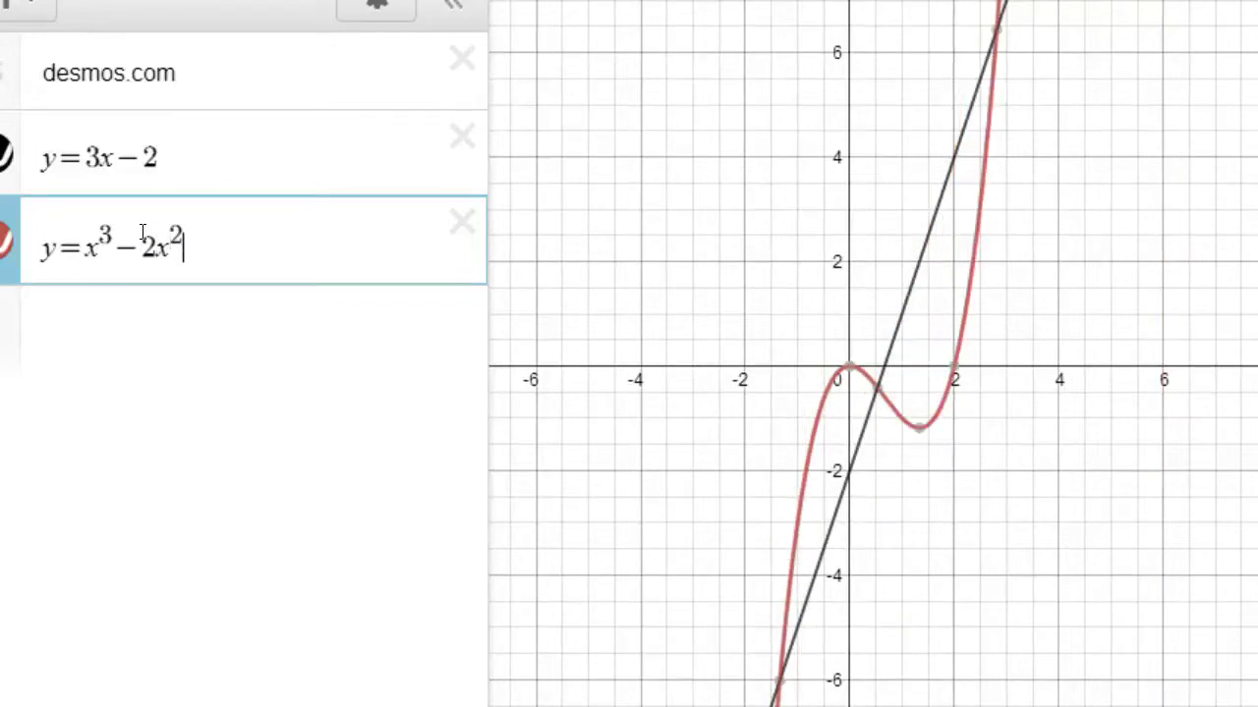
{"action": "type", "text": "+"}
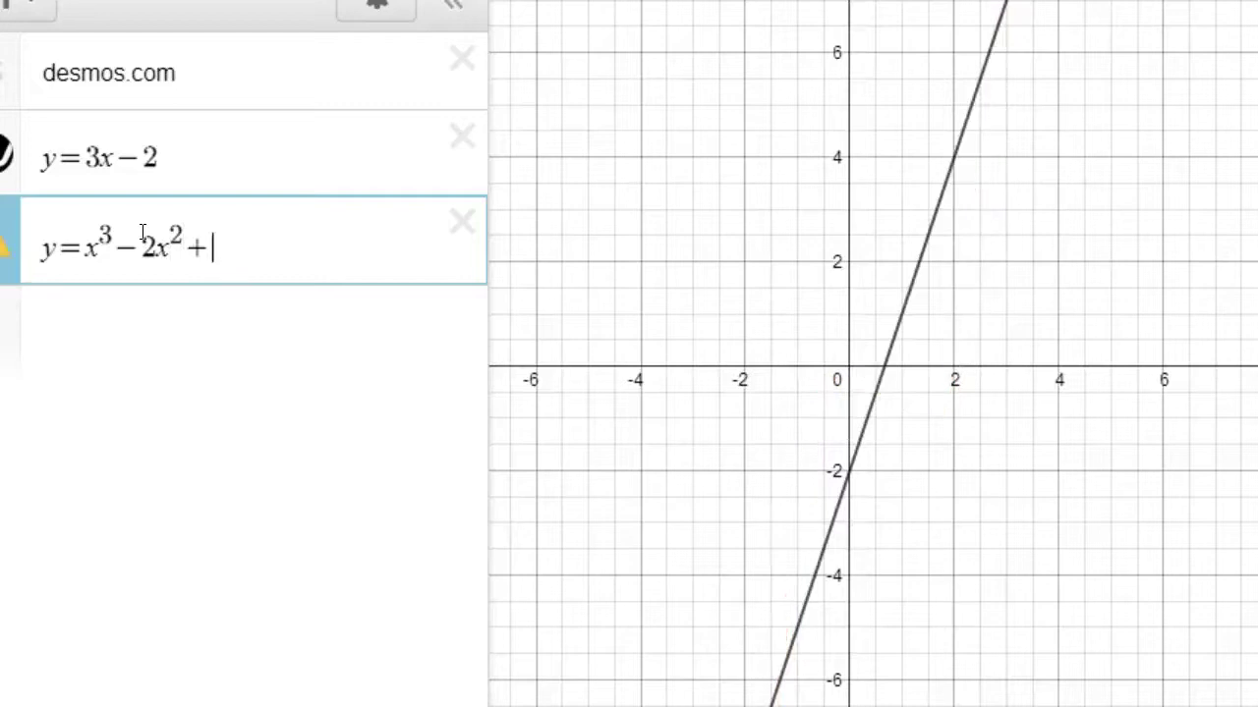
{"action": "type", "text": "3x"}
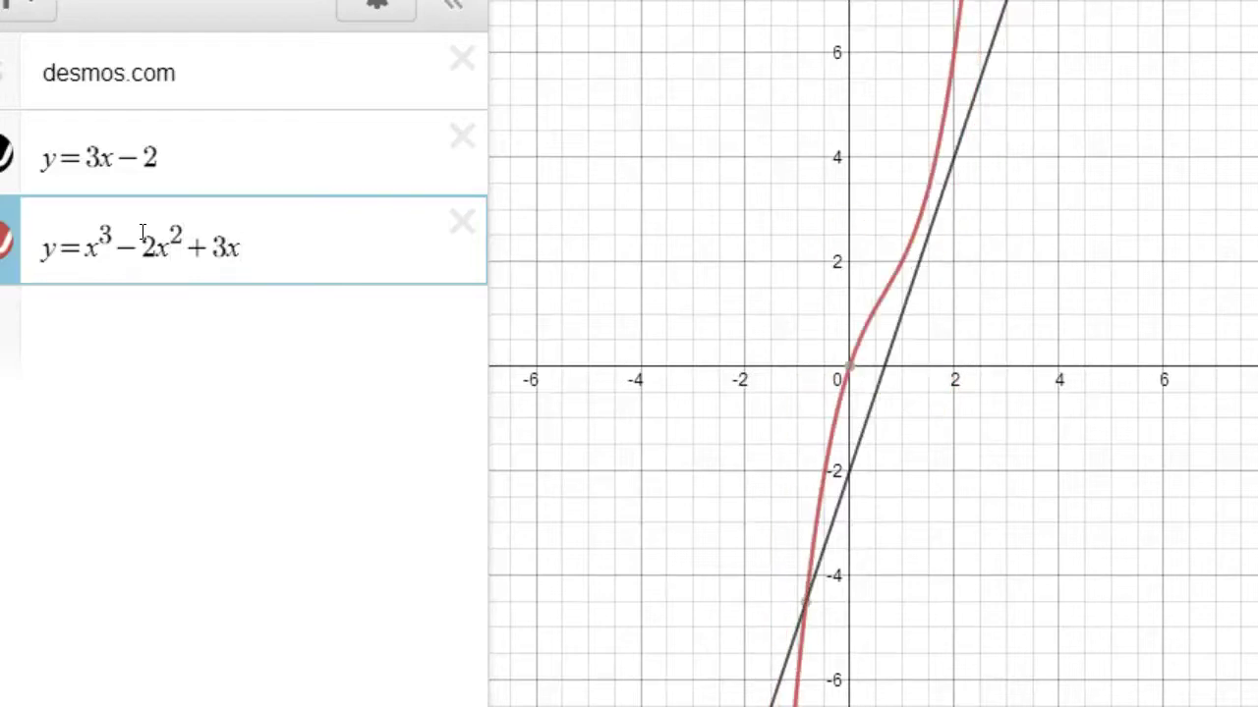
{"action": "key", "text": "BackSpace"}
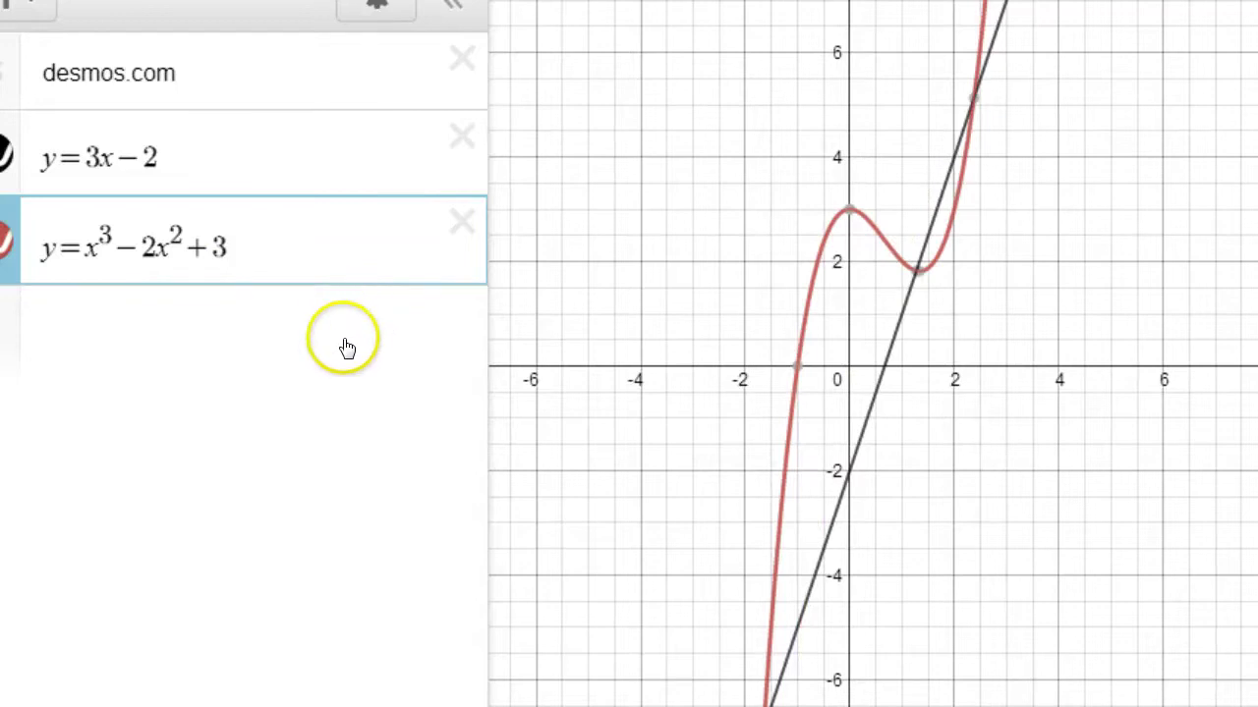
Step: Hide the graph of y=3x-2 and show it again
{"action": "left_click", "coordinate": [6, 155]}
{"action": "left_click", "coordinate": [6, 155]}
{"action": "left_click", "coordinate": [6, 158]}
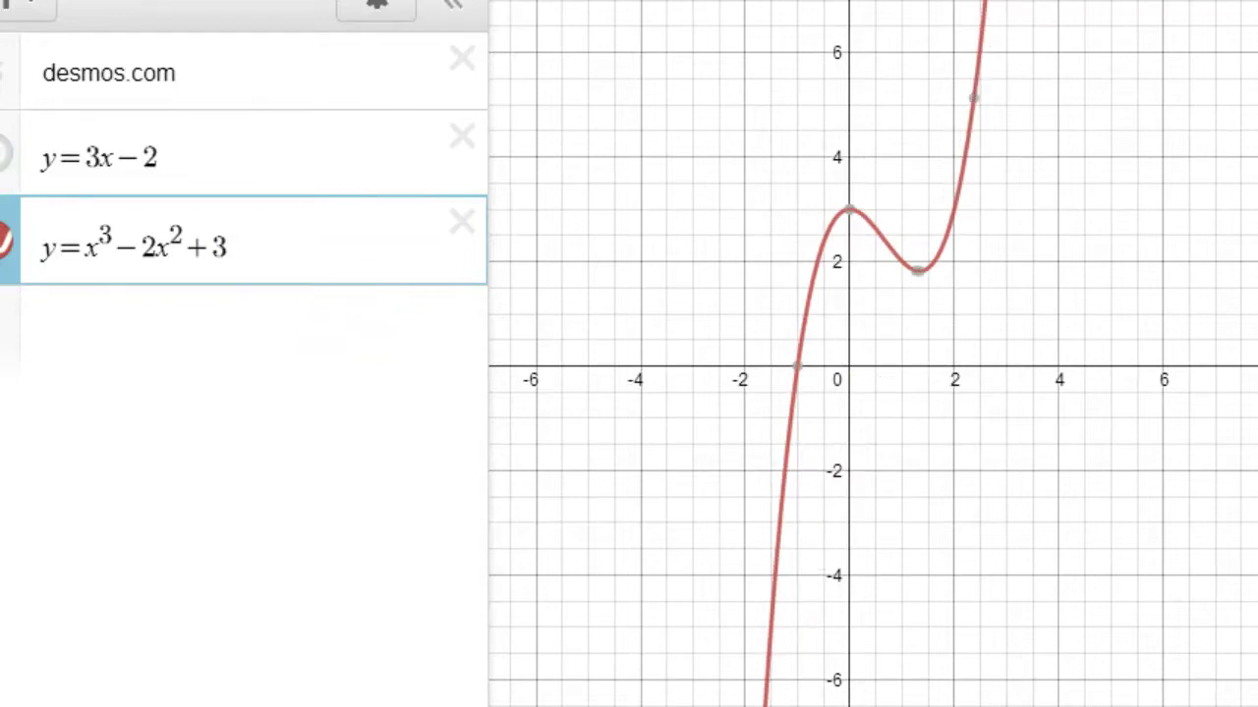
{"action": "left_click", "coordinate": [6, 157]}
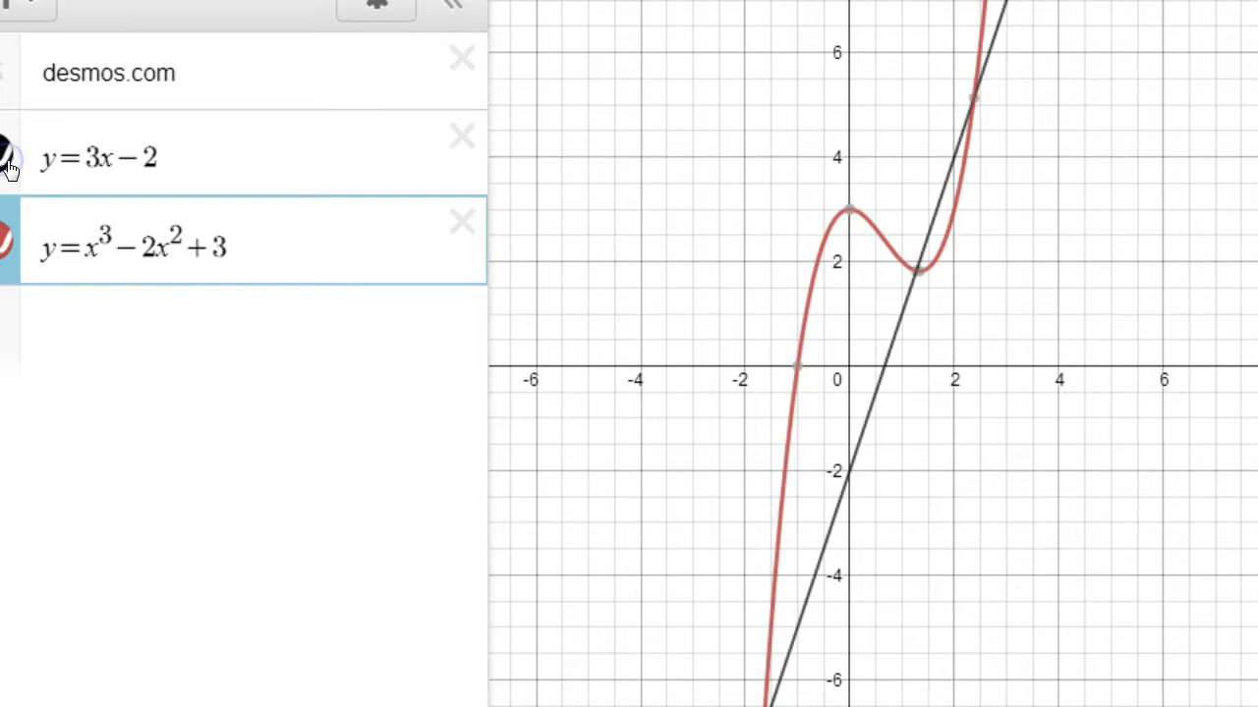
Step: Inspect the coordinates where the line and cubic intersect and at the cubic's local minimum, and clear the labels
{"action": "left_click", "coordinate": [915, 269]}
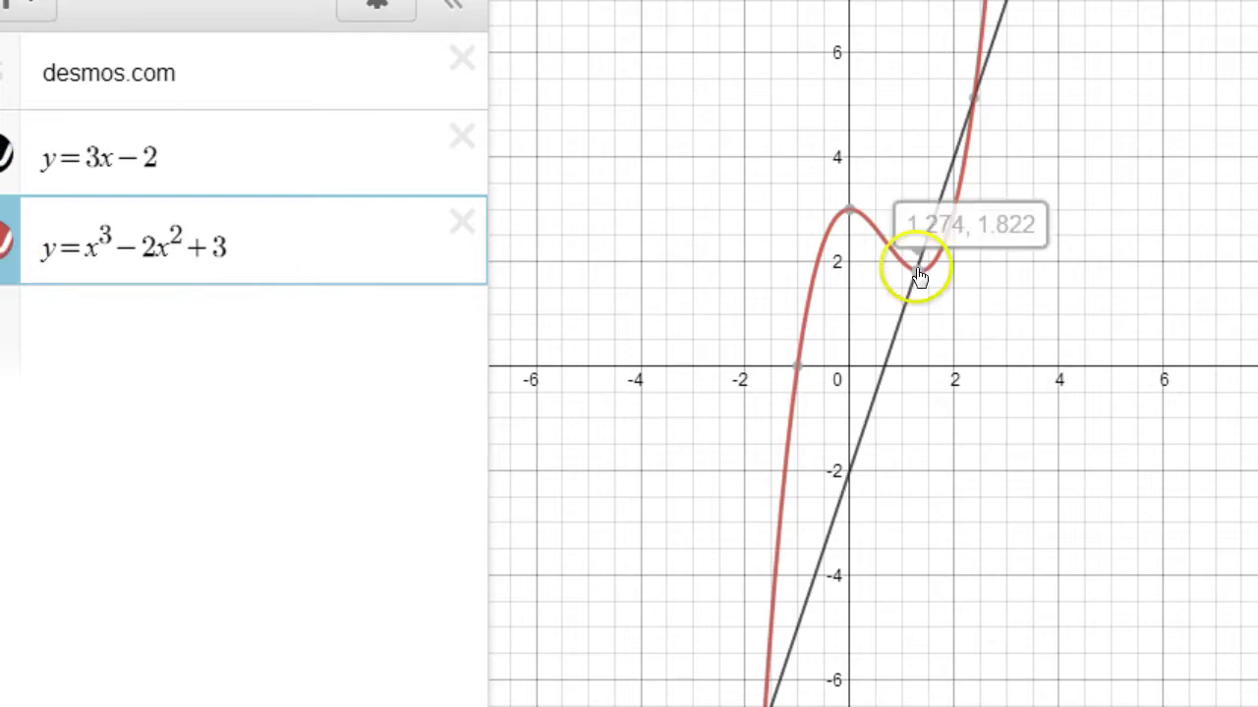
{"action": "left_click", "coordinate": [972, 97]}
{"action": "left_click", "coordinate": [972, 96]}
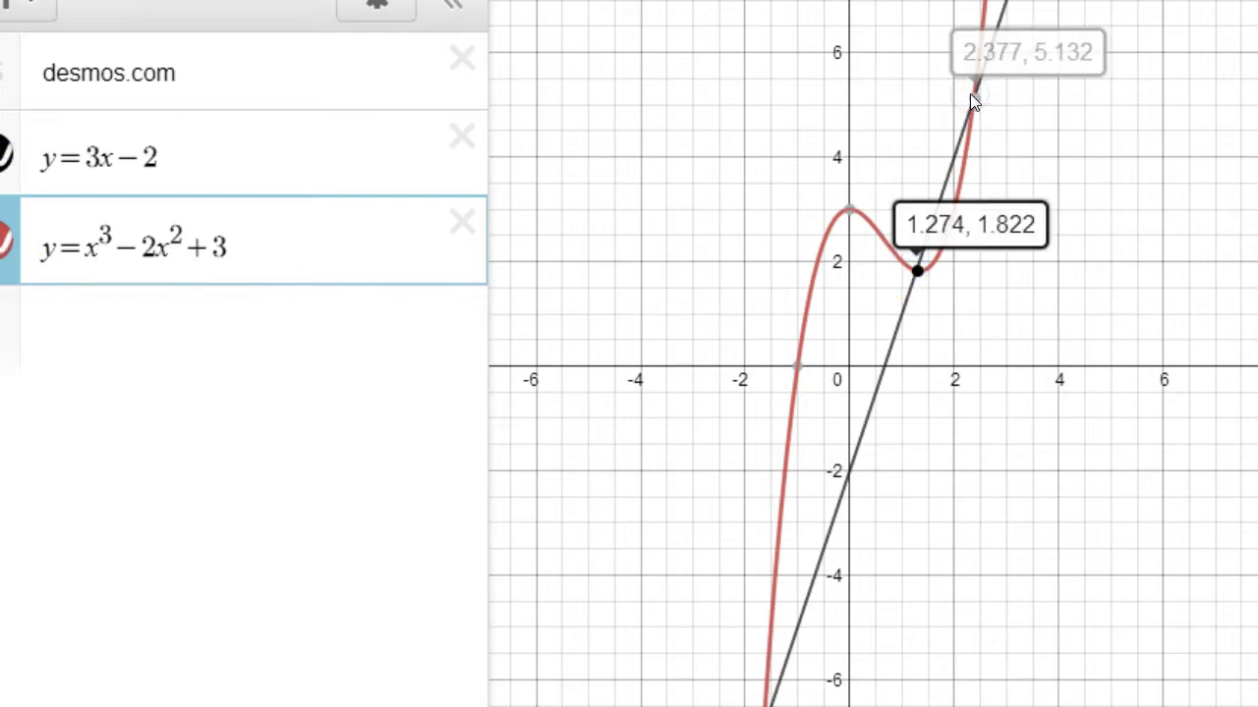
{"action": "left_click", "coordinate": [924, 282]}
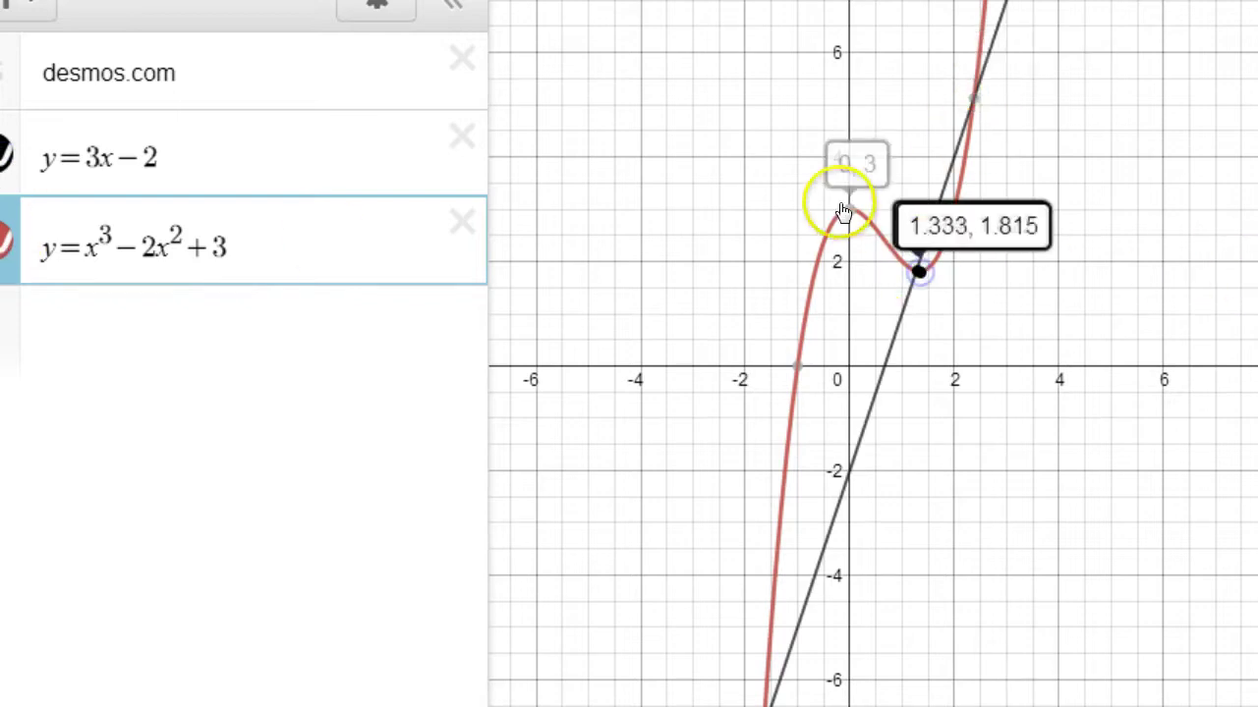
{"action": "left_click", "coordinate": [915, 270]}
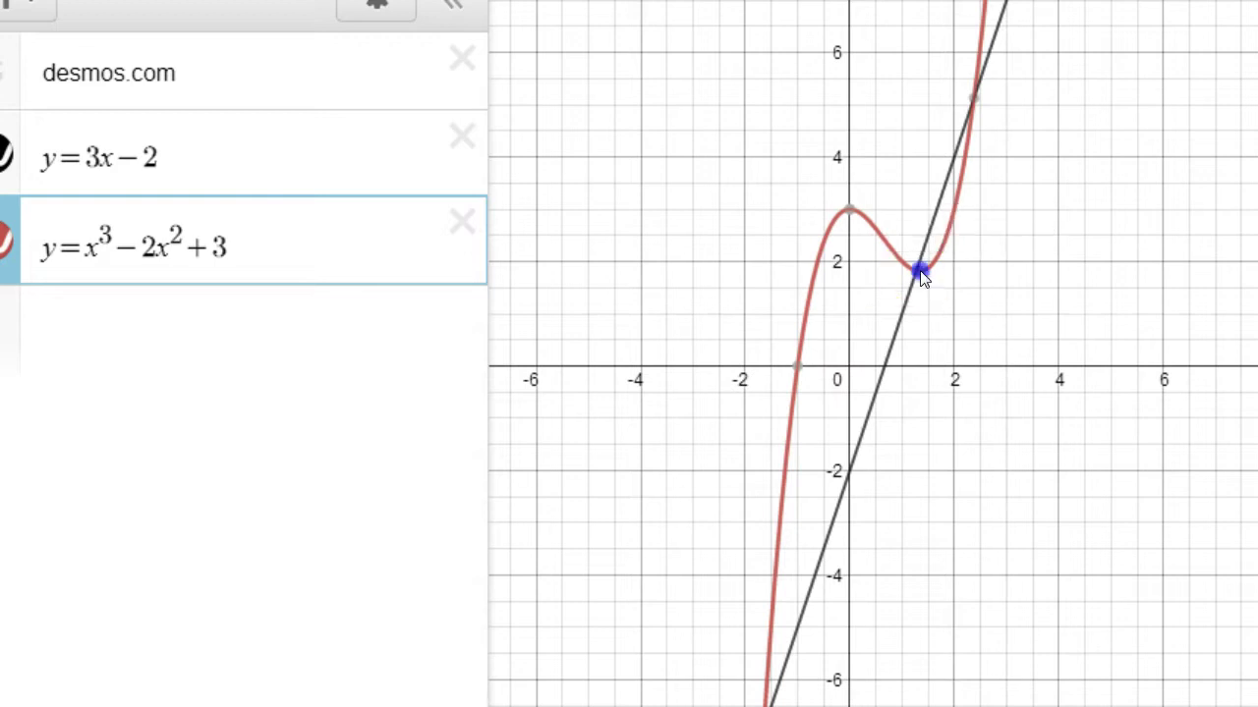
Step: Show the coordinates of the cubic's local maximum and of both graphs' x-intercepts, and clear the three labels
{"action": "left_click", "coordinate": [840, 245]}
{"action": "left_click", "coordinate": [848, 209]}
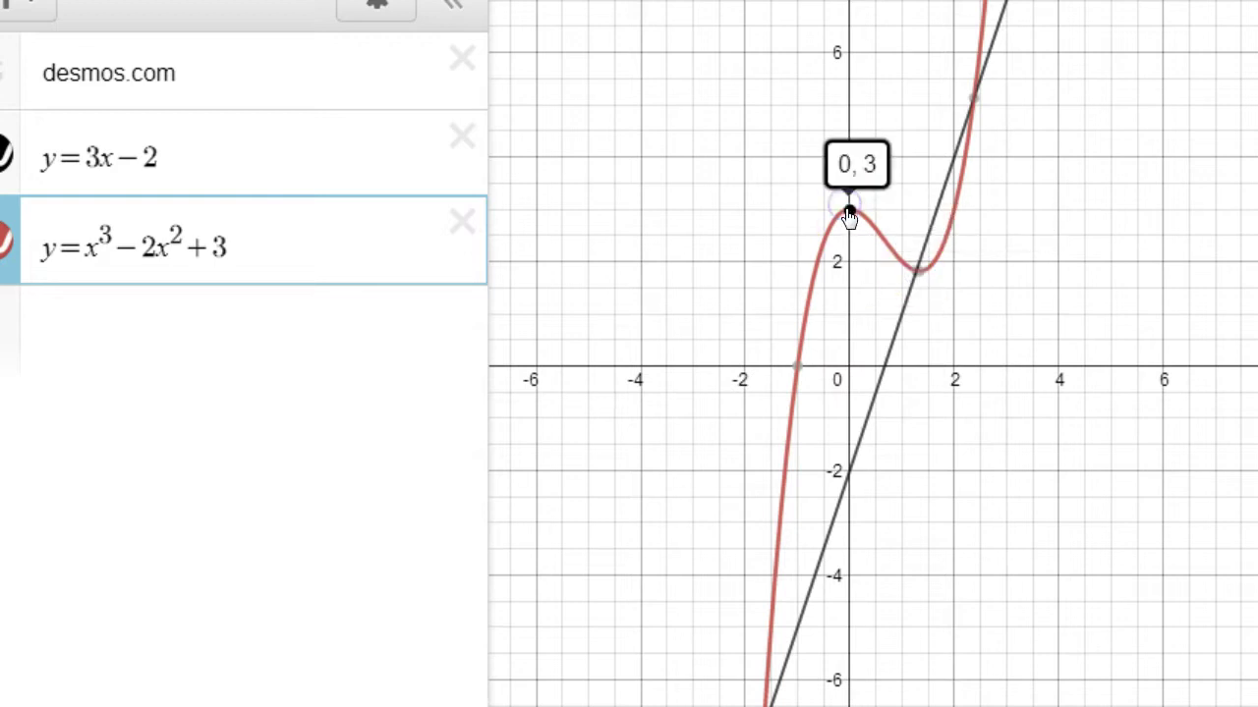
{"action": "left_click", "coordinate": [797, 368]}
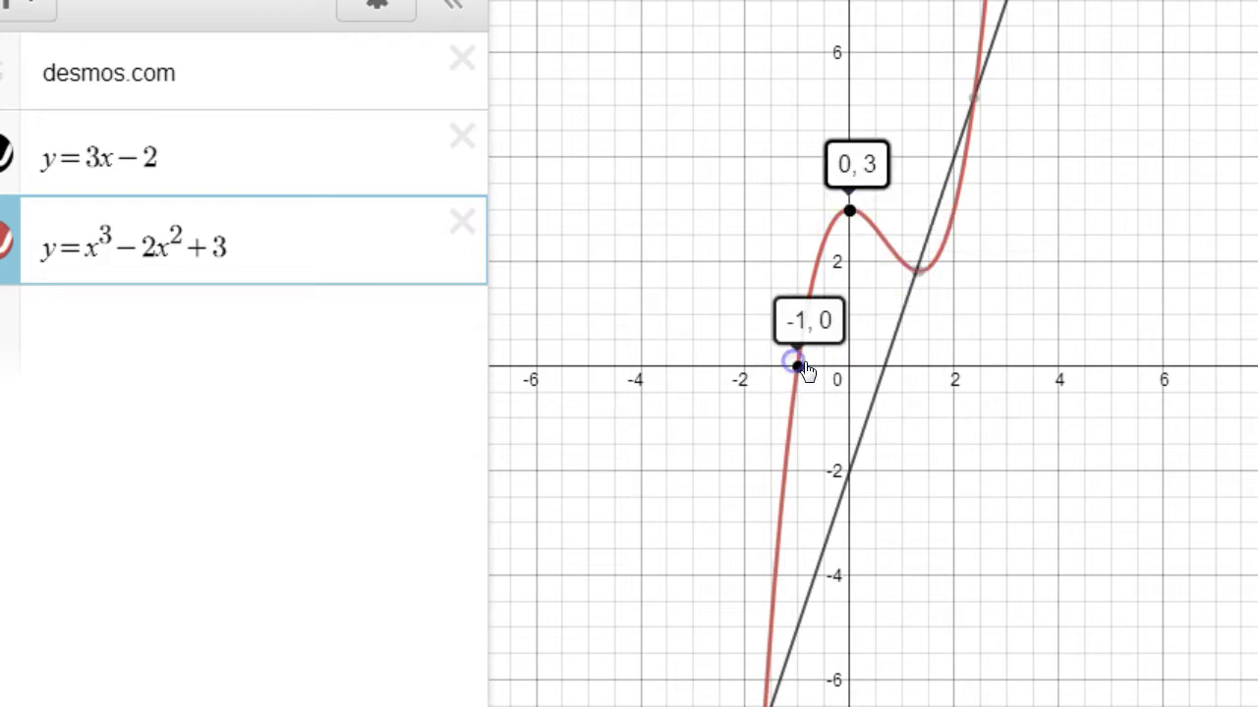
{"action": "left_click", "coordinate": [884, 369]}
{"action": "left_click", "coordinate": [885, 370]}
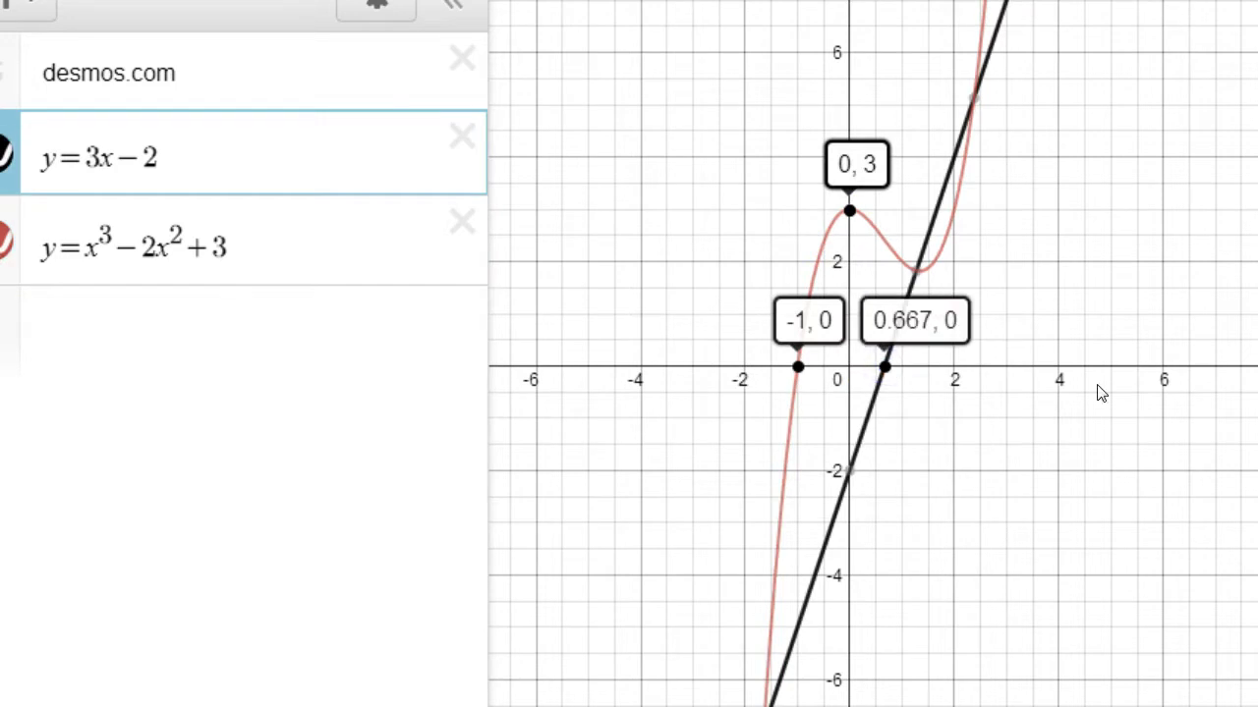
{"action": "left_click", "coordinate": [887, 368]}
{"action": "left_click", "coordinate": [796, 366]}
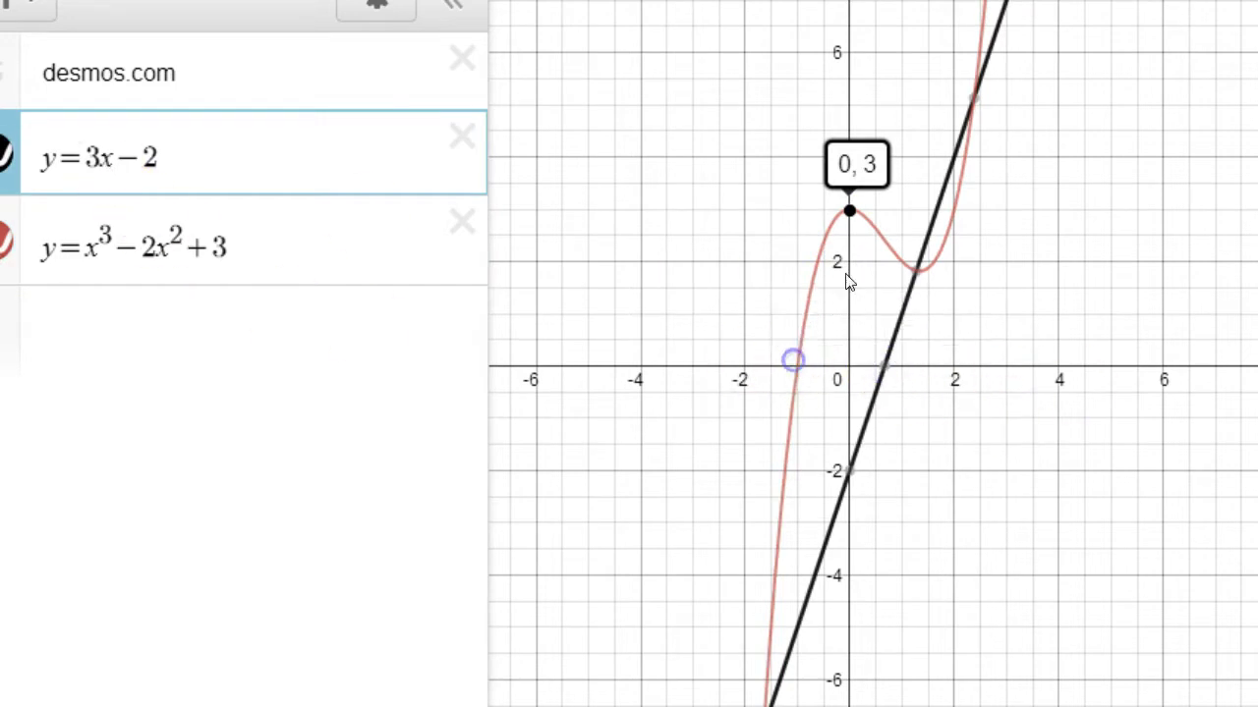
{"action": "left_click", "coordinate": [849, 211]}
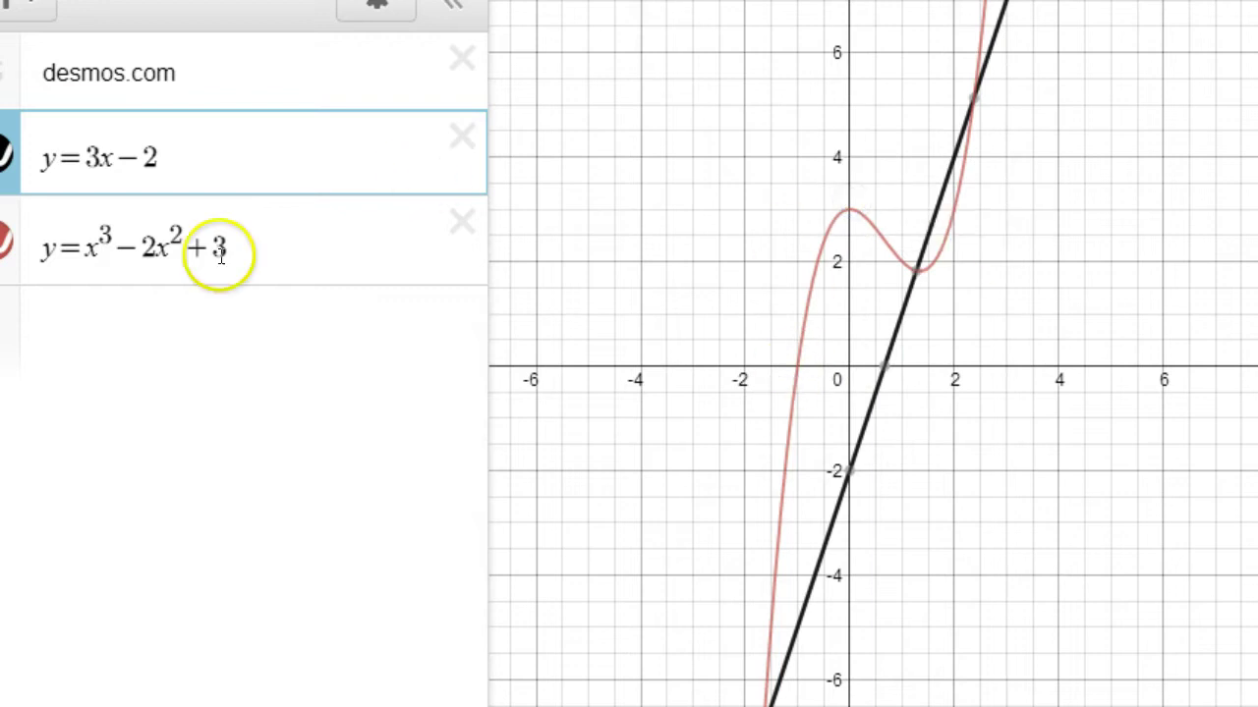
Step: Graph the ellipse y^2/9+x^2/25=1 on a new expression line below the cubic
{"action": "left_click", "coordinate": [79, 322]}
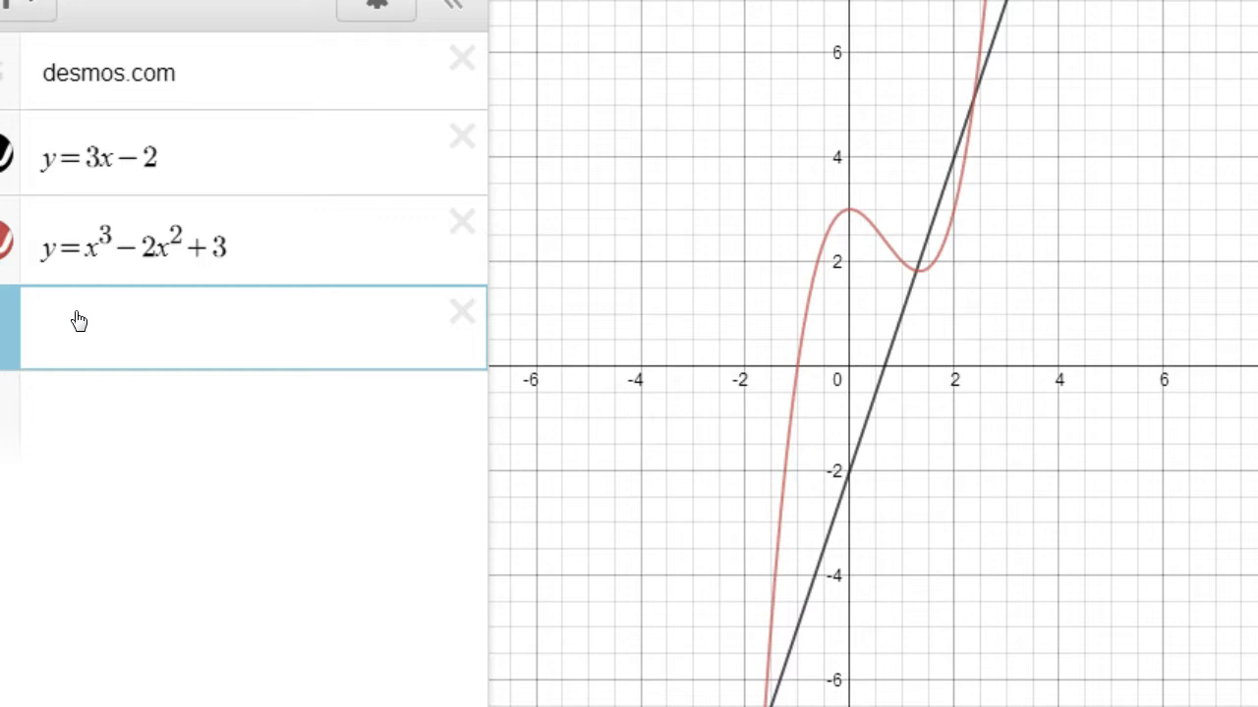
{"action": "type", "text": "y^"}
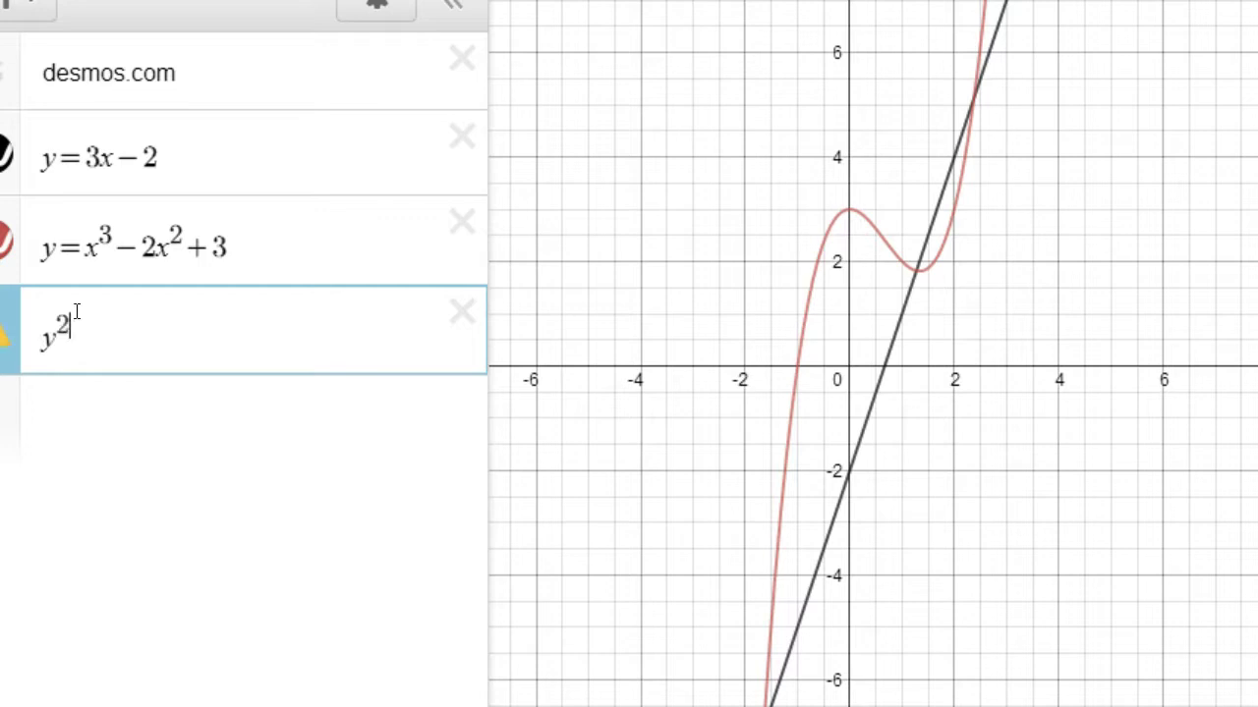
{"action": "type", "text": "2/25=1"}
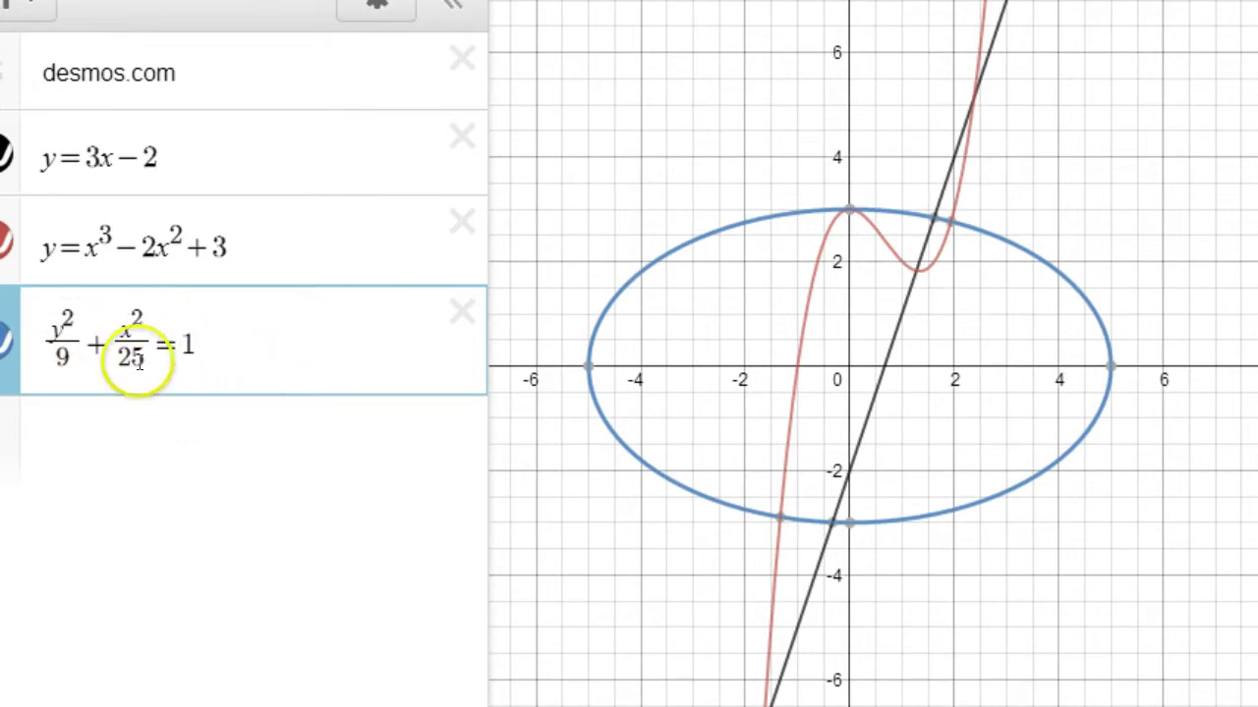
Step: Delete the ellipse, cubic and line equations, keeping the desmos.com note
{"action": "left_click", "coordinate": [108, 430]}
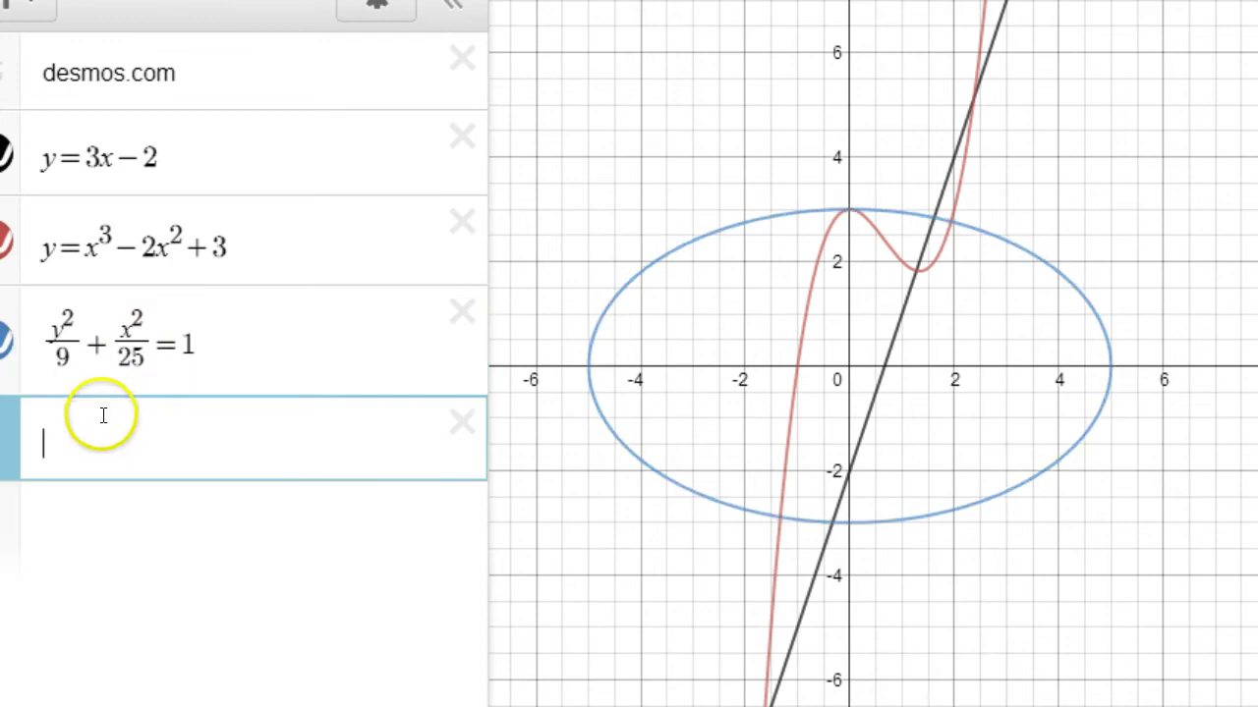
{"action": "left_click", "coordinate": [462, 307]}
{"action": "left_click", "coordinate": [461, 221]}
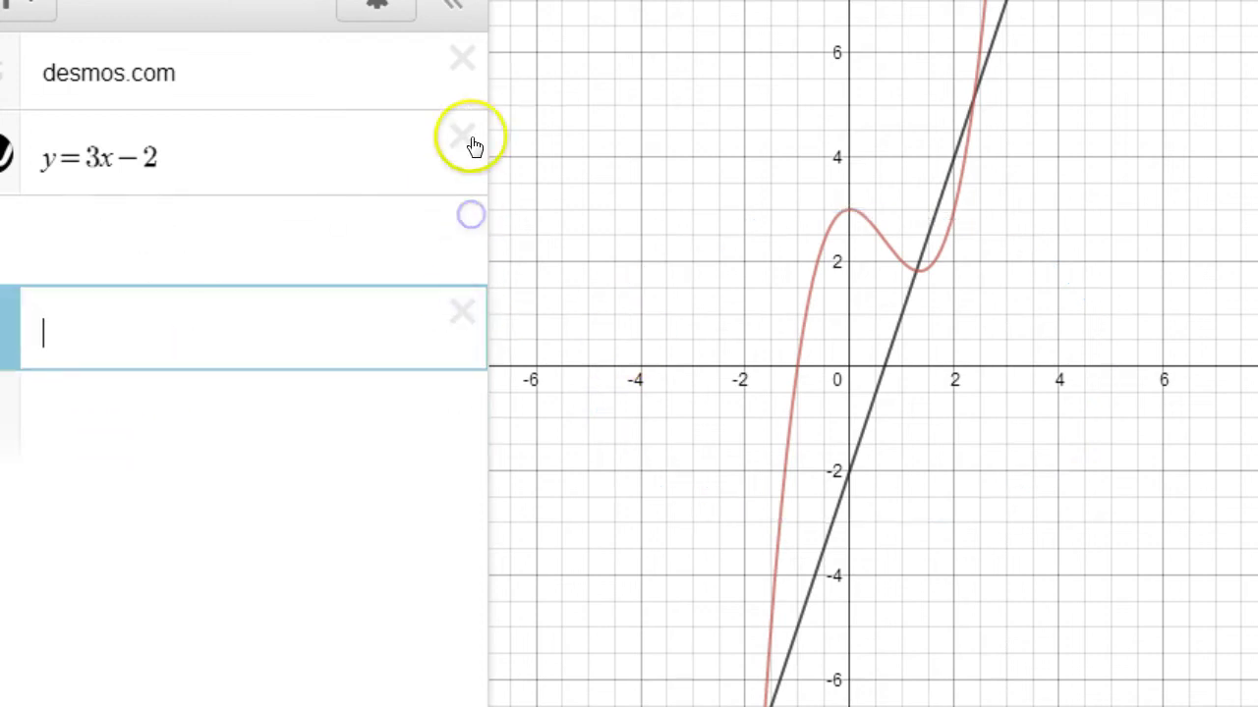
{"action": "left_click", "coordinate": [464, 138]}
Step: Enter the equation y=mx+b below the note and add sliders for both m and b
{"action": "left_click", "coordinate": [234, 174]}
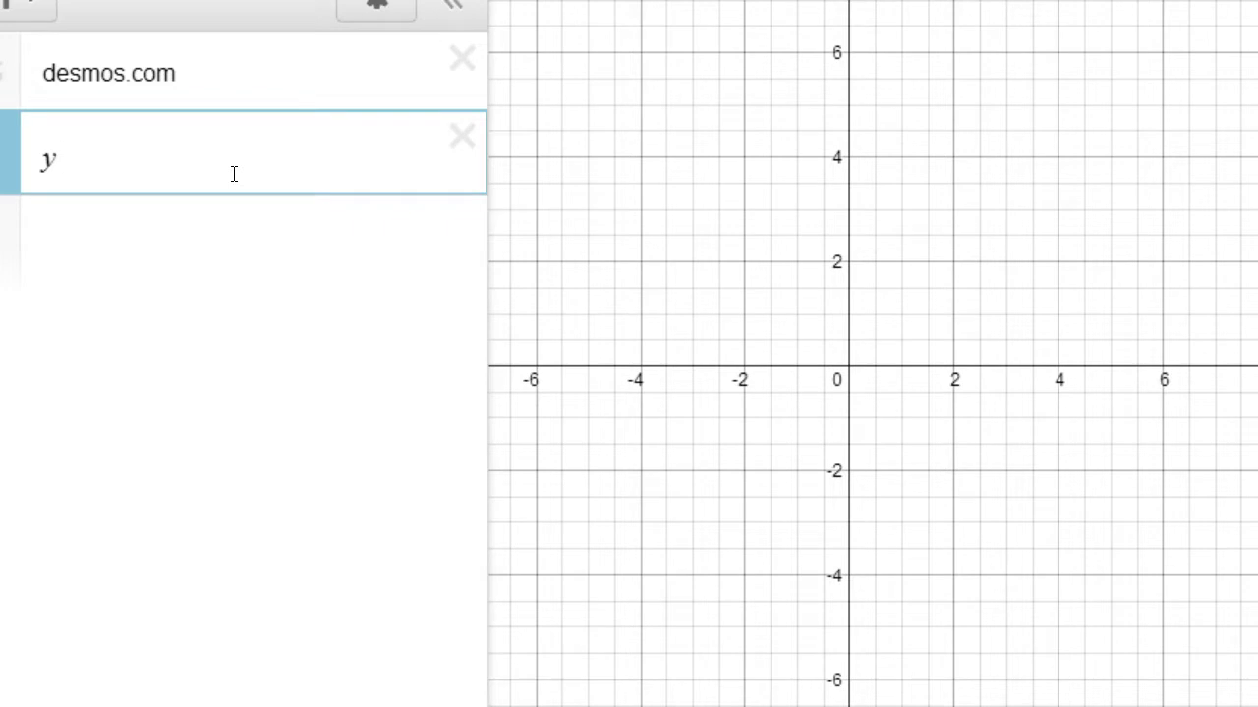
{"action": "type", "text": "mx+b"}
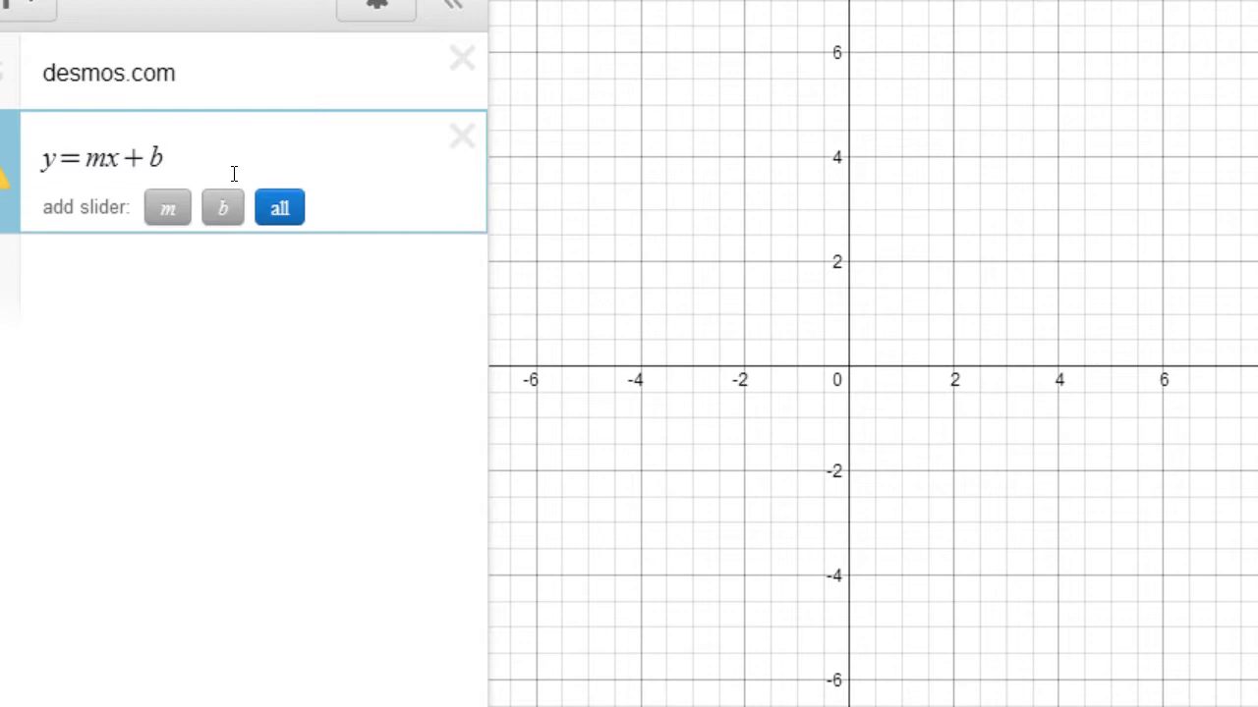
{"action": "left_click", "coordinate": [169, 207]}
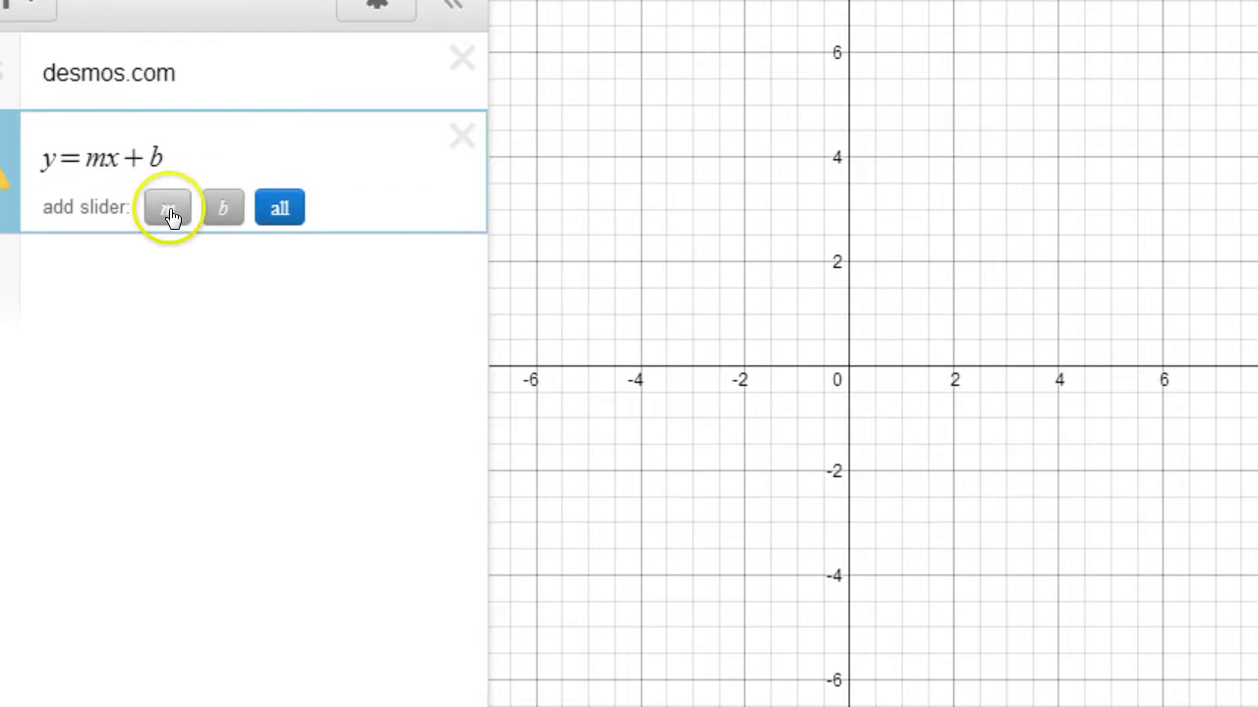
{"action": "left_click", "coordinate": [298, 209]}
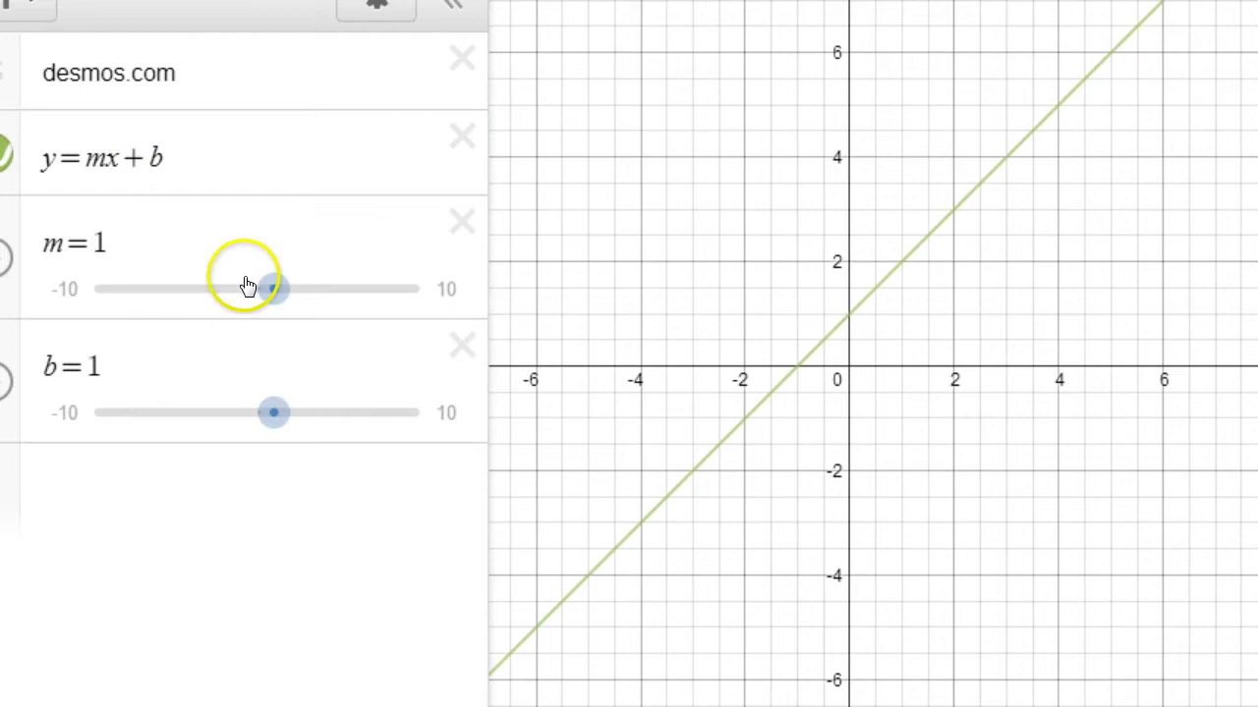
Step: Change the graph color of y=mx+b to red and close its style options
{"action": "left_click", "coordinate": [5, 159]}
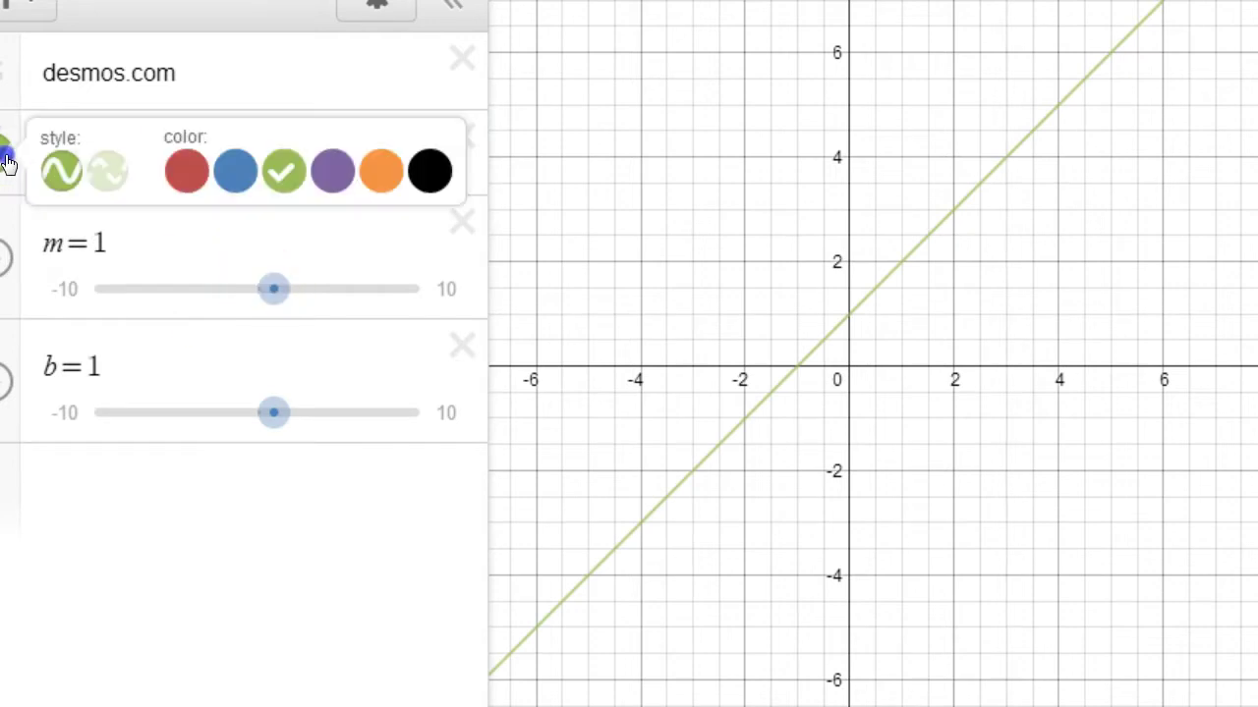
{"action": "left_click", "coordinate": [182, 175]}
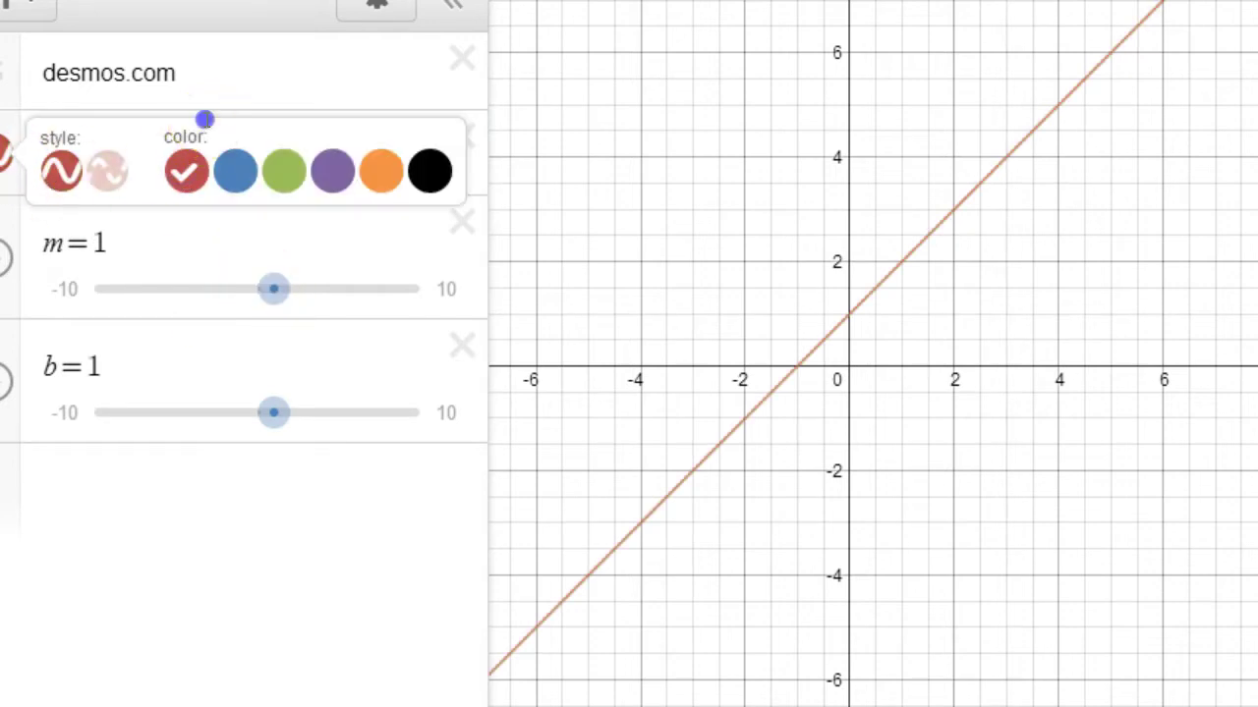
{"action": "left_click", "coordinate": [182, 73]}
{"action": "left_click", "coordinate": [186, 172]}
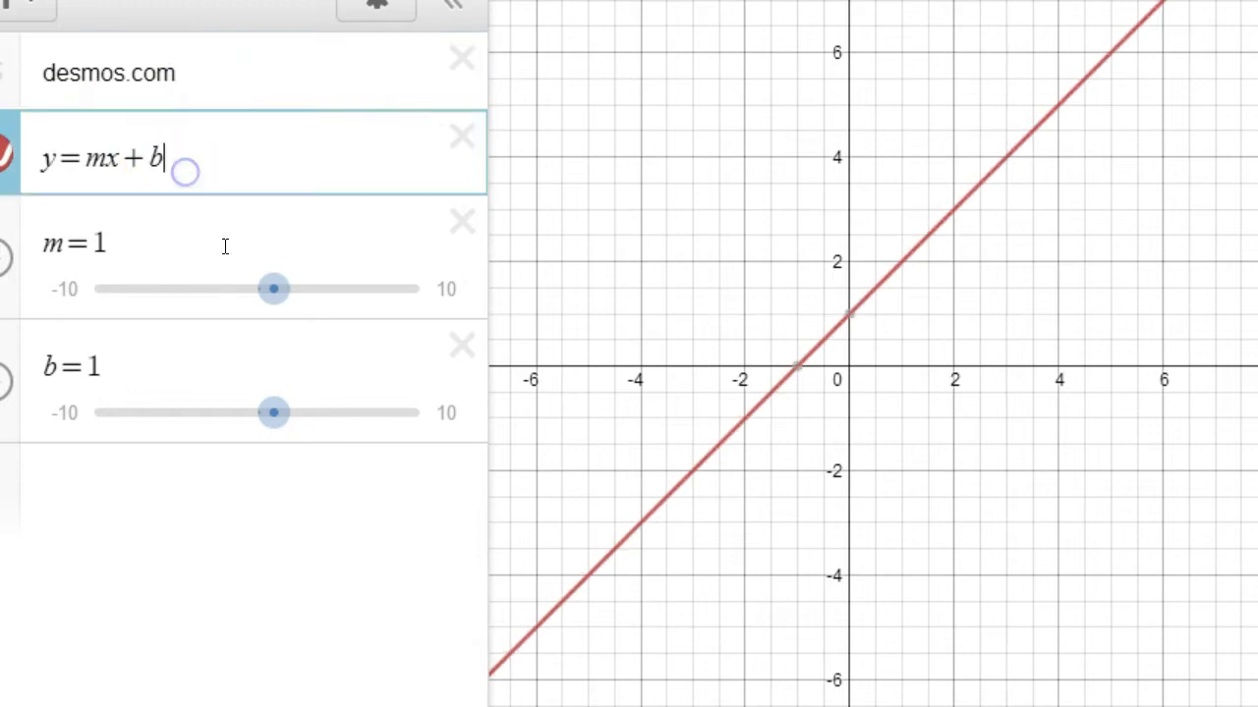
Step: Adjust the sliders to m=0.9 and b=2.8, and check the line's coordinates near the y-axis
{"action": "left_click", "coordinate": [274, 300]}
{"action": "left_click_drag", "start_coordinate": [272, 302], "coordinate": [271, 332]}
{"action": "left_click_drag", "start_coordinate": [275, 411], "coordinate": [301, 415]}
{"action": "left_click", "coordinate": [851, 218]}
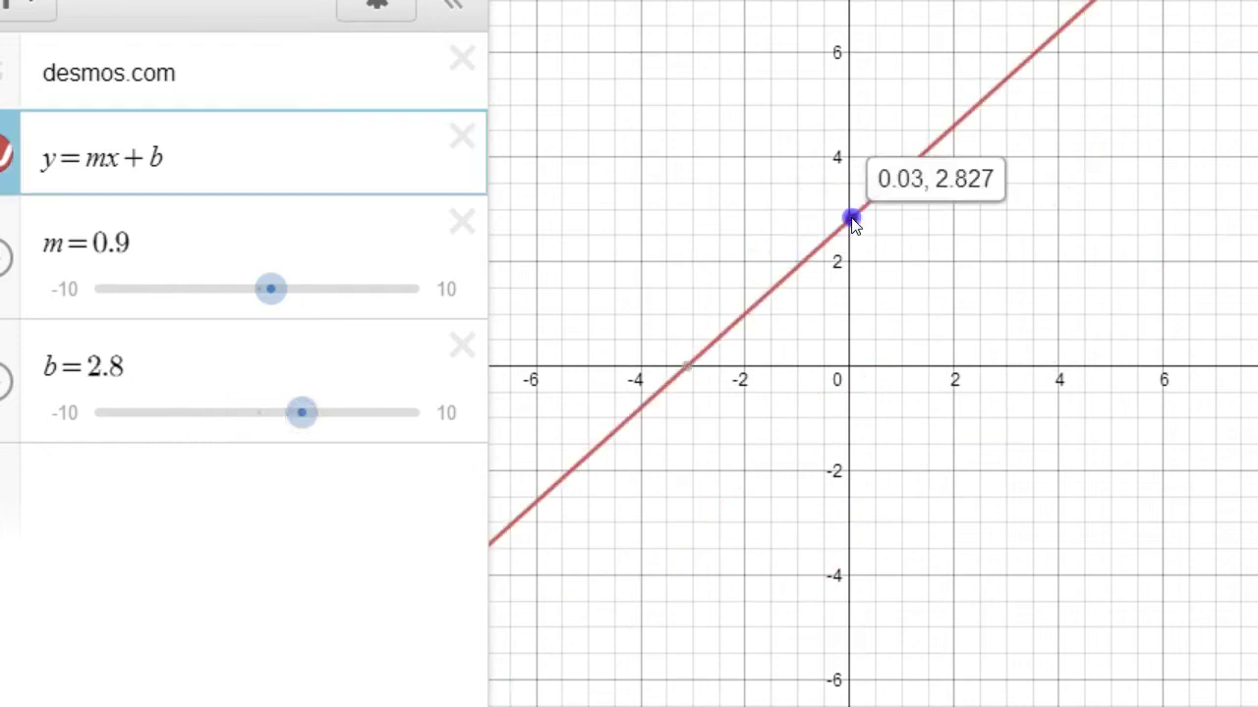
Step: Set the b slider to 0.9 and enter the equation y=asin bx below the sliders
{"action": "left_click_drag", "start_coordinate": [303, 421], "coordinate": [270, 440]}
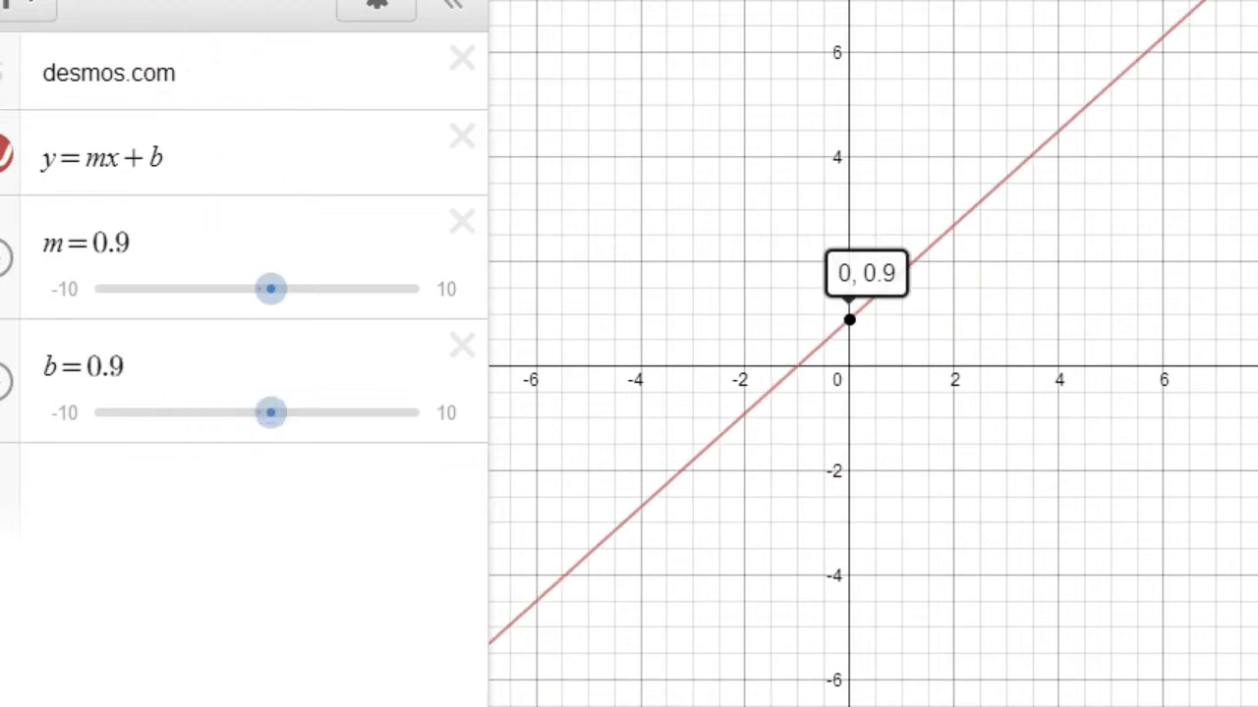
{"action": "left_click", "coordinate": [91, 480]}
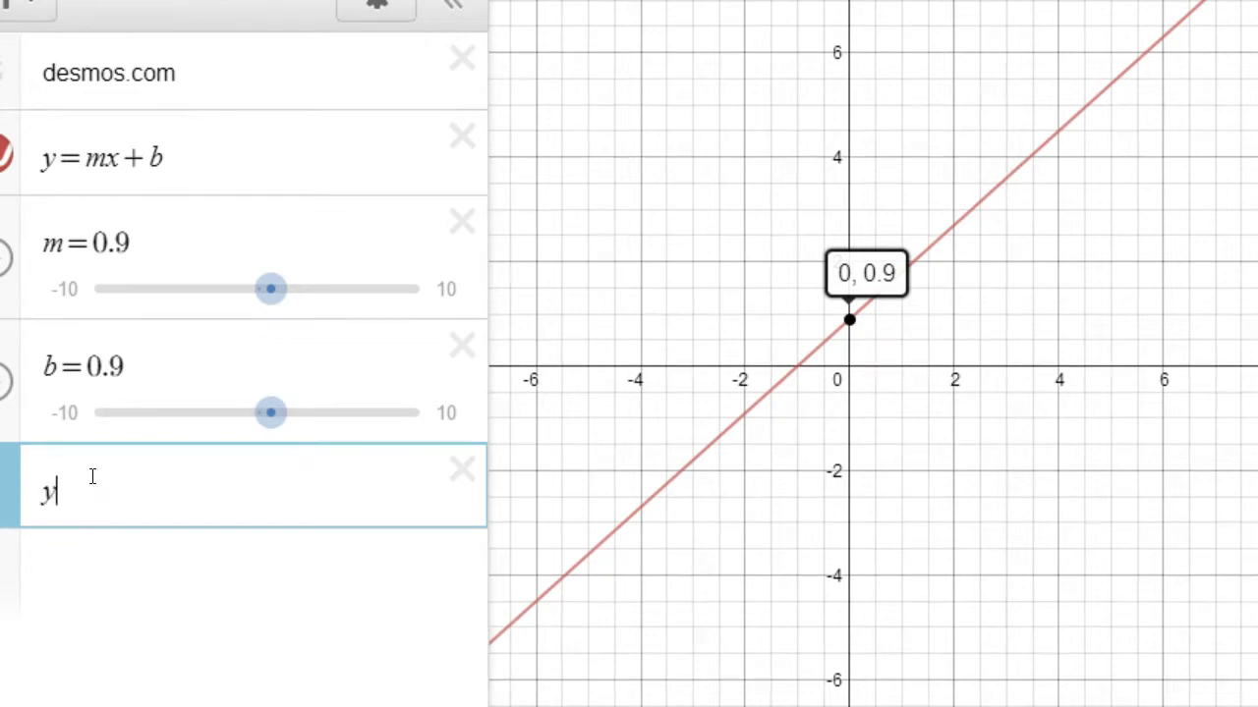
{"action": "type", "text": "asinh x"}
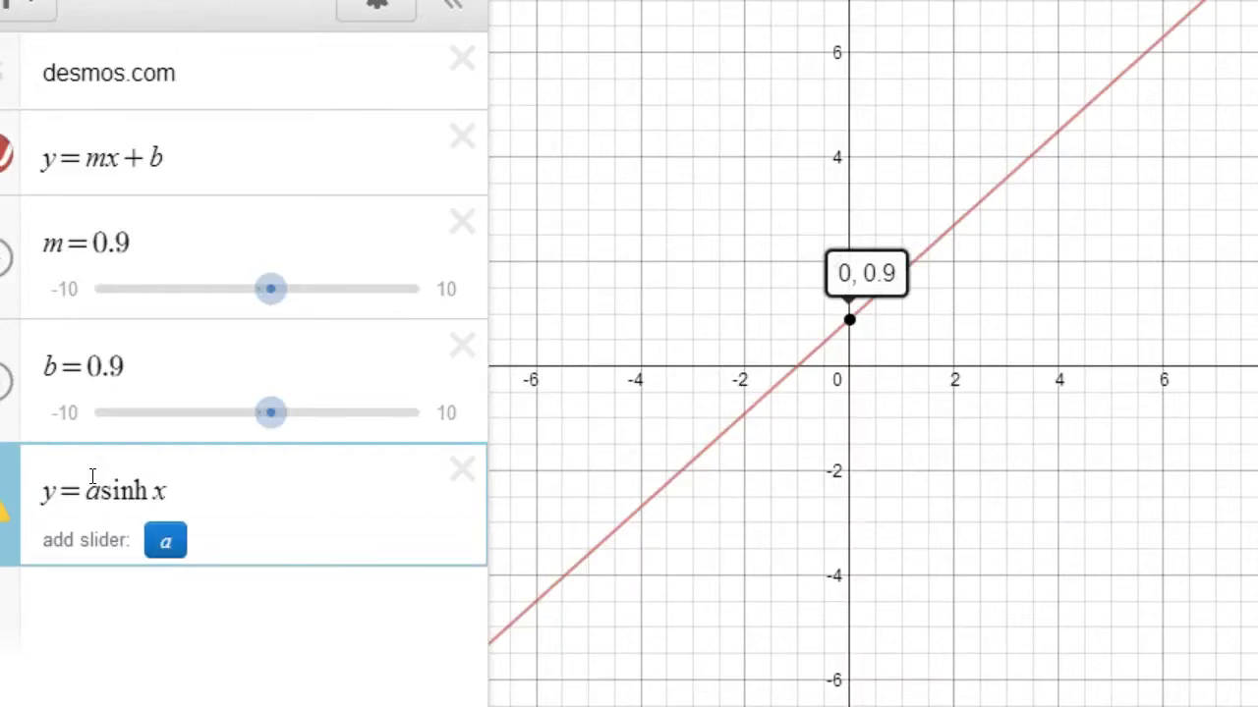
{"action": "left_click", "coordinate": [152, 488]}
{"action": "left_click", "coordinate": [244, 525]}
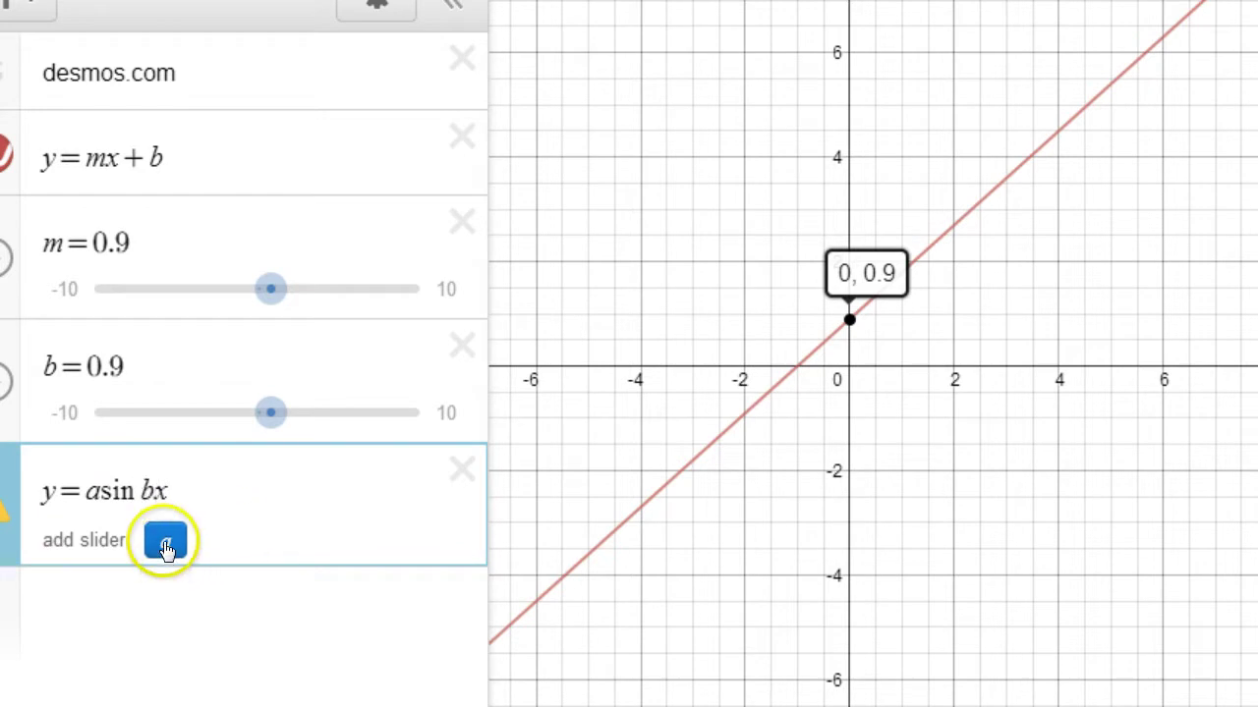
{"action": "left_click", "coordinate": [168, 480]}
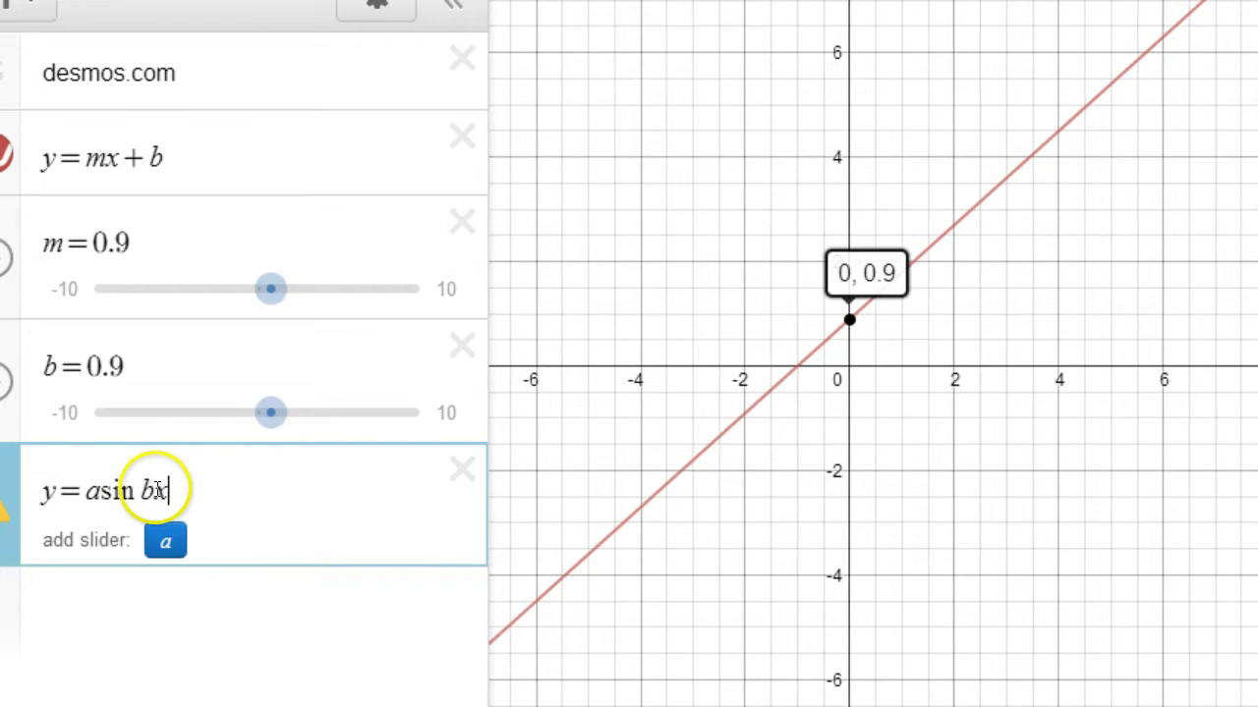
Step: Rewrite the sine equation with parentheses as y=asin(bx) and add a slider for a
{"action": "left_click", "coordinate": [154, 488]}
{"action": "key", "text": "BackSpace"}
{"action": "key", "text": "BackSpace"}
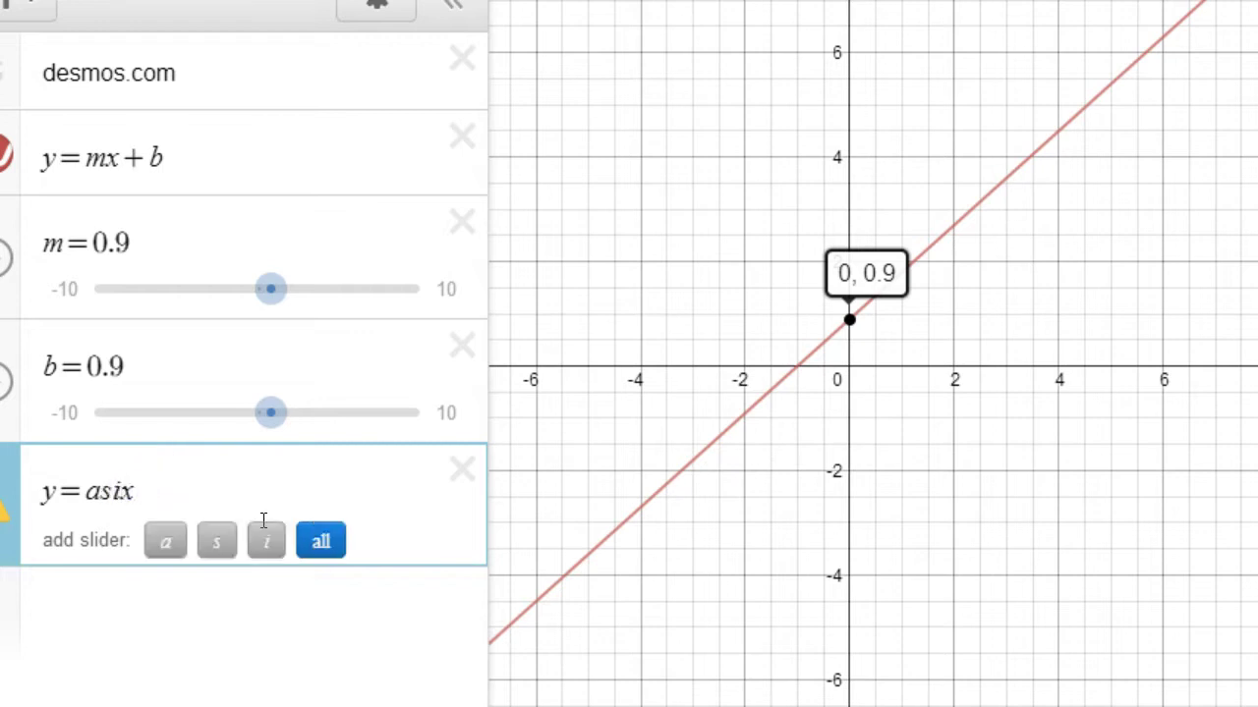
{"action": "key", "text": "BackSpace"}
{"action": "key", "text": "BackSpace"}
{"action": "key", "text": "BackSpace"}
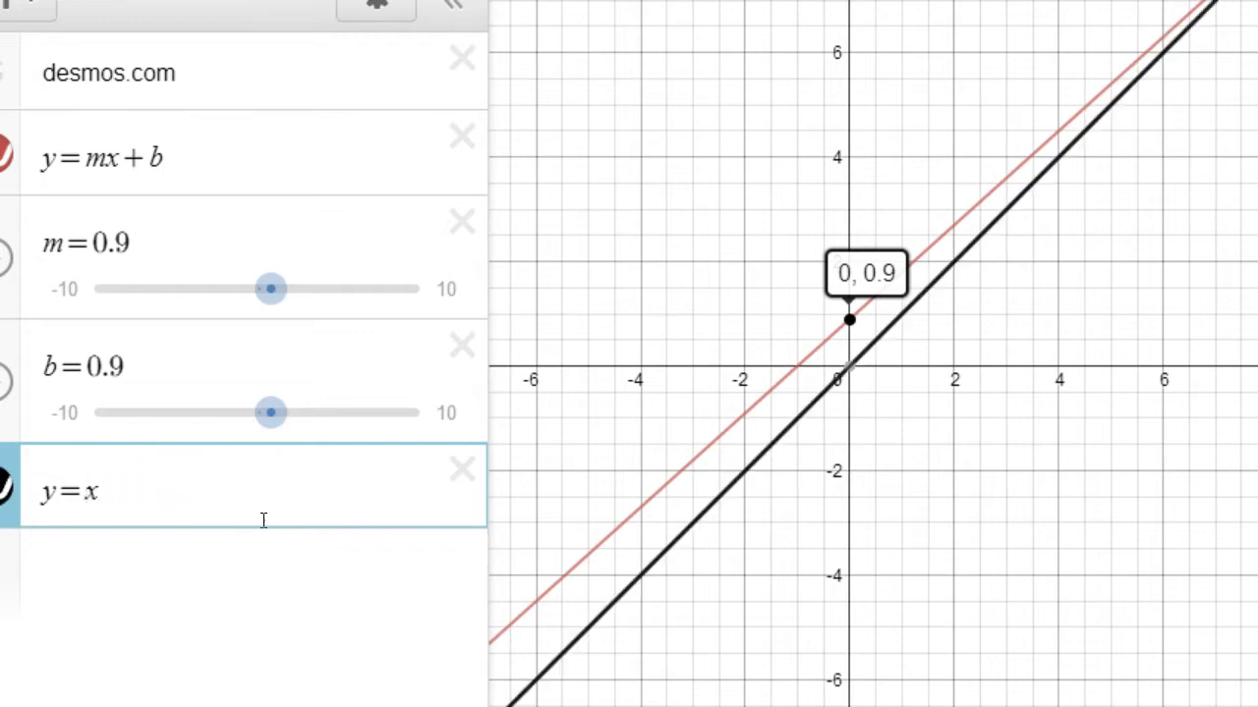
{"action": "type", "text": "asin(bx"}
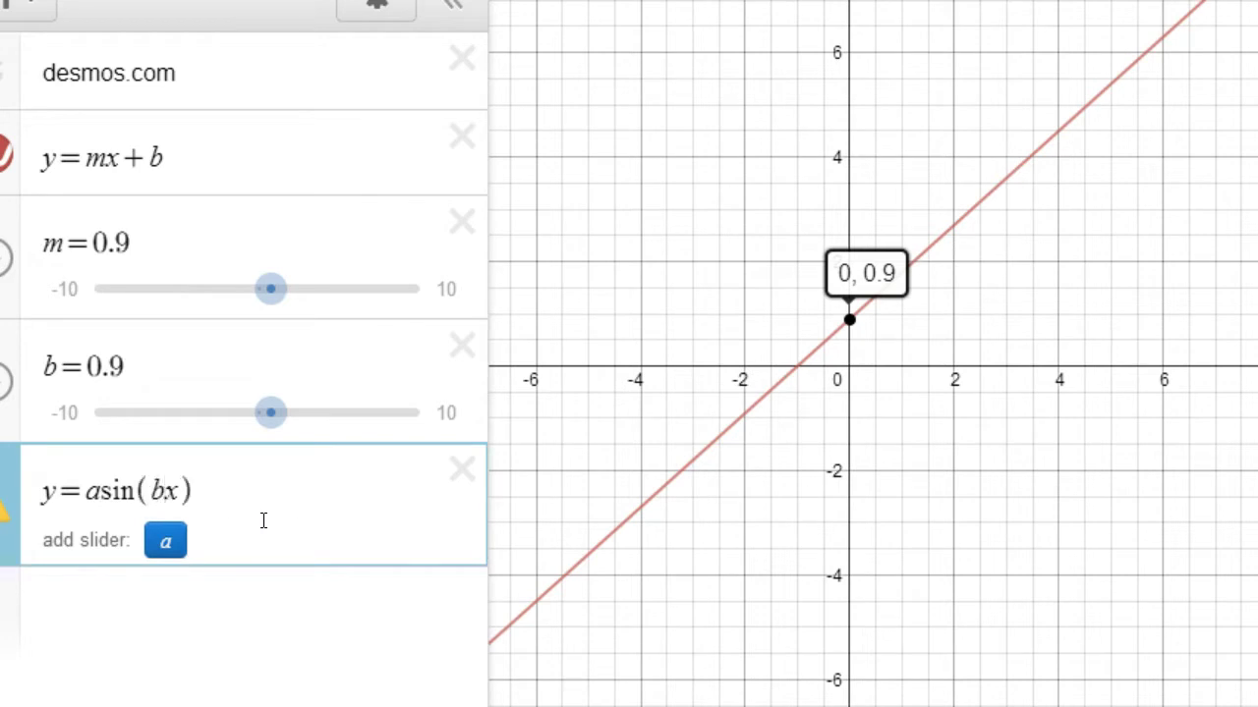
{"action": "left_click", "coordinate": [218, 486]}
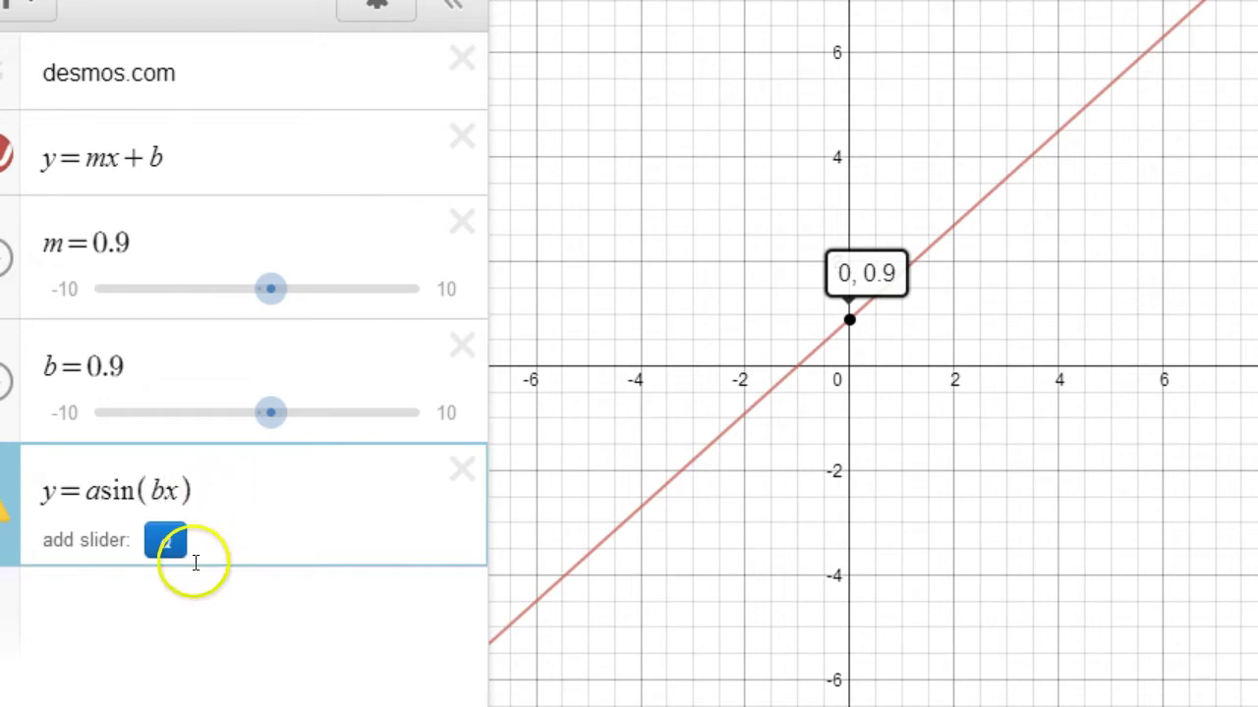
{"action": "left_click", "coordinate": [173, 542]}
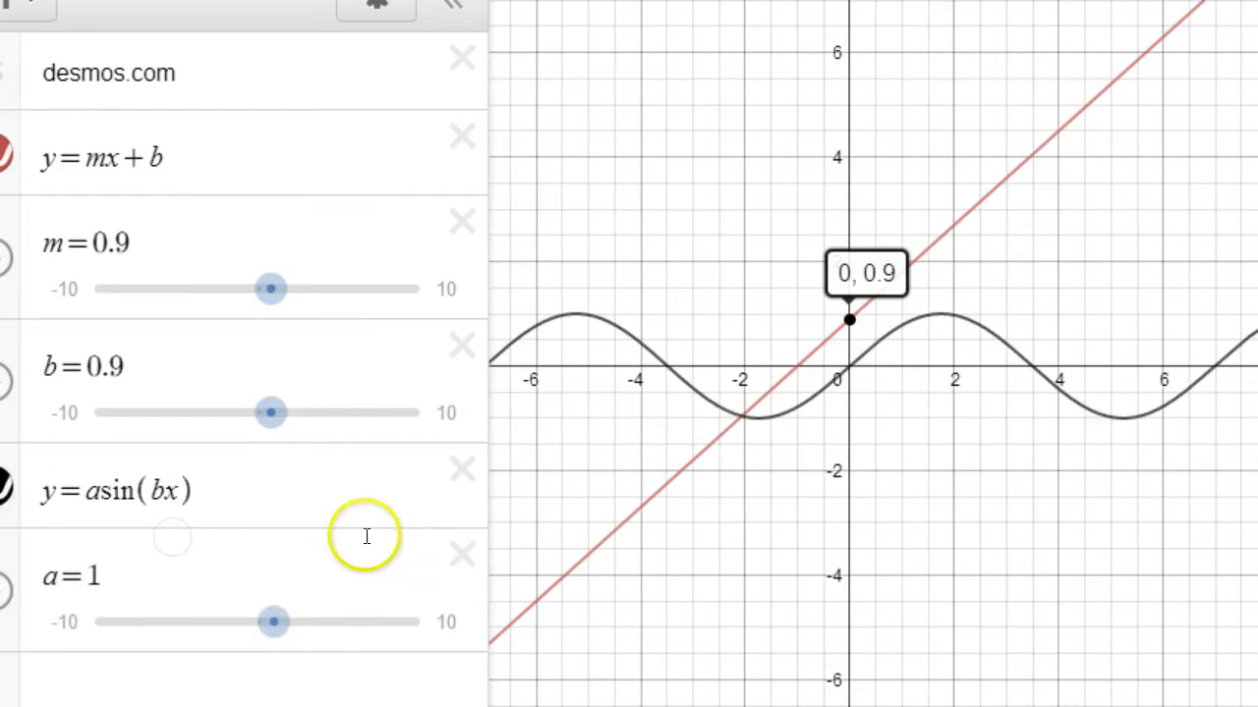
Step: Vary the sine curve by moving the a slider to −0.1 and the b slider to 3
{"action": "mouse_move", "coordinate": [274, 622]}
{"action": "left_mouse_down"}
{"action": "mouse_move", "coordinate": [306, 623]}
{"action": "mouse_move", "coordinate": [257, 626]}
{"action": "left_mouse_up"}
{"action": "left_click", "coordinate": [272, 485]}
{"action": "left_click", "coordinate": [269, 413]}
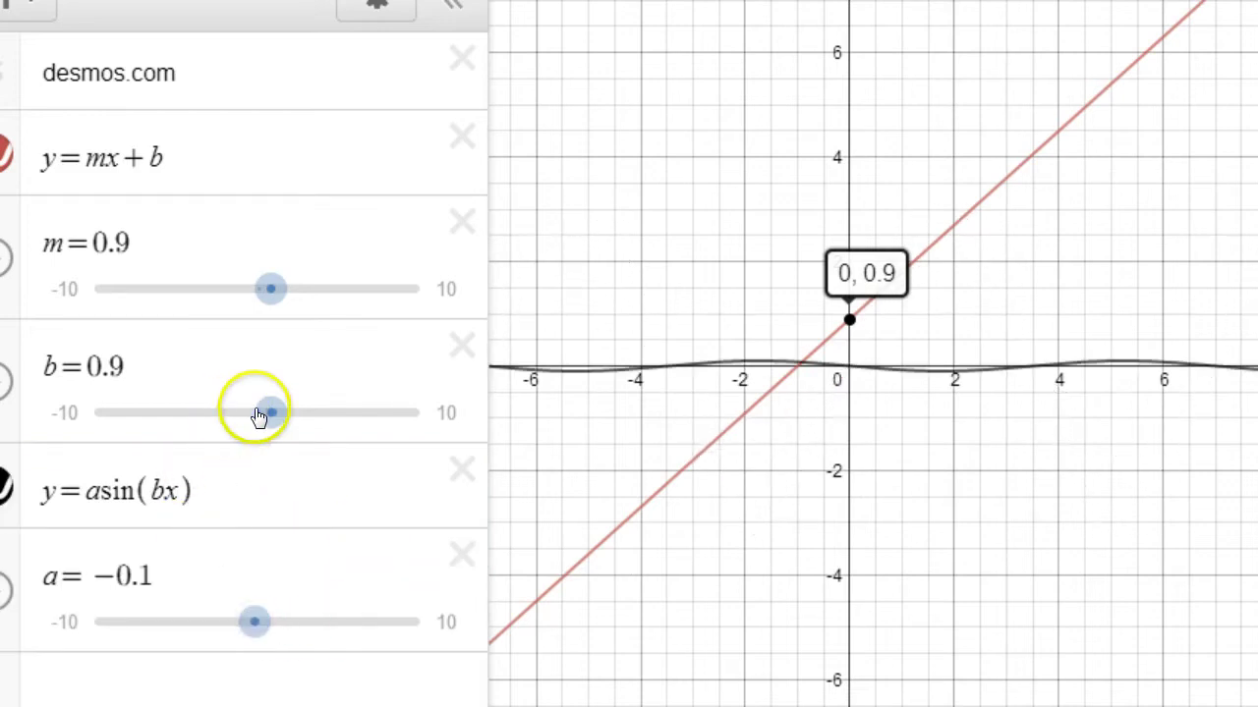
{"action": "left_click_drag", "start_coordinate": [272, 418], "coordinate": [304, 460]}
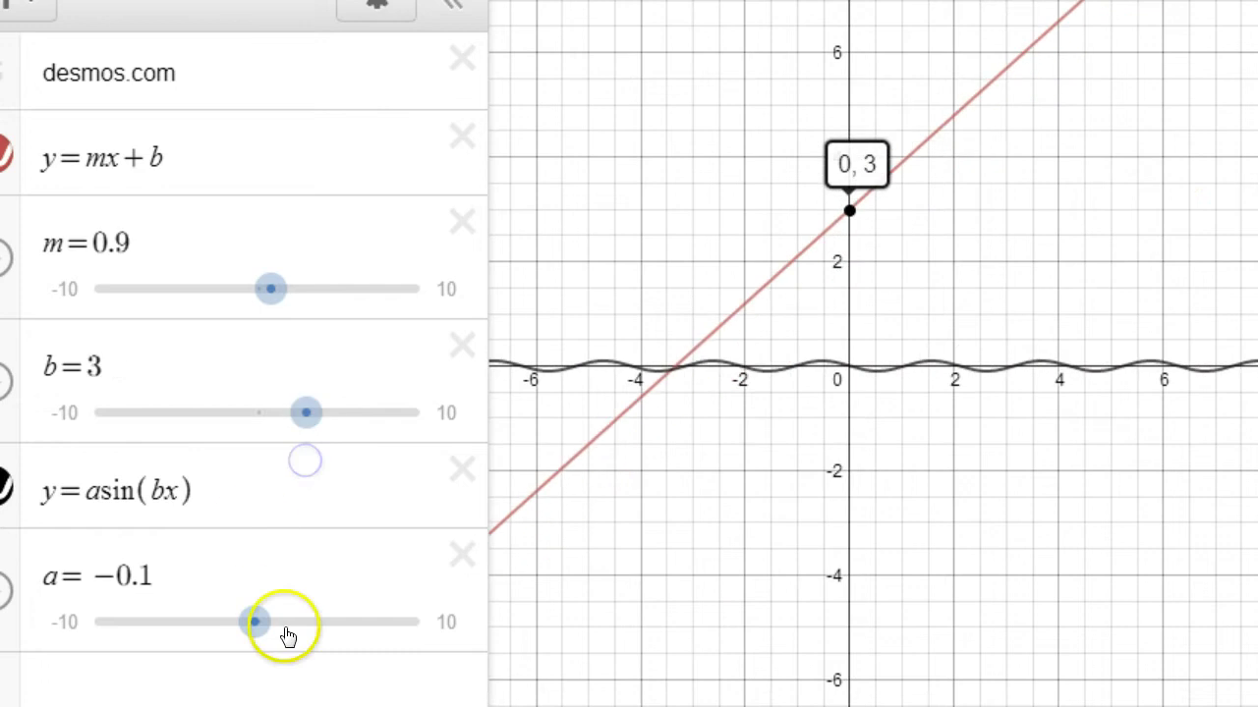
Step: Set the sine curve's sliders to a=3 and b=0.7, and hide the y=mx+b line
{"action": "left_click", "coordinate": [252, 624]}
{"action": "left_click_drag", "start_coordinate": [253, 624], "coordinate": [303, 531]}
{"action": "mouse_move", "coordinate": [303, 413]}
{"action": "left_mouse_down"}
{"action": "mouse_move", "coordinate": [376, 422]}
{"action": "mouse_move", "coordinate": [191, 420]}
{"action": "mouse_move", "coordinate": [303, 455]}
{"action": "mouse_move", "coordinate": [266, 458]}
{"action": "mouse_move", "coordinate": [147, 430]}
{"action": "mouse_move", "coordinate": [273, 436]}
{"action": "mouse_move", "coordinate": [262, 410]}
{"action": "mouse_move", "coordinate": [214, 414]}
{"action": "mouse_move", "coordinate": [309, 428]}
{"action": "left_mouse_up"}
{"action": "left_click", "coordinate": [7, 157]}
{"action": "left_click_drag", "start_coordinate": [352, 435], "coordinate": [272, 435]}
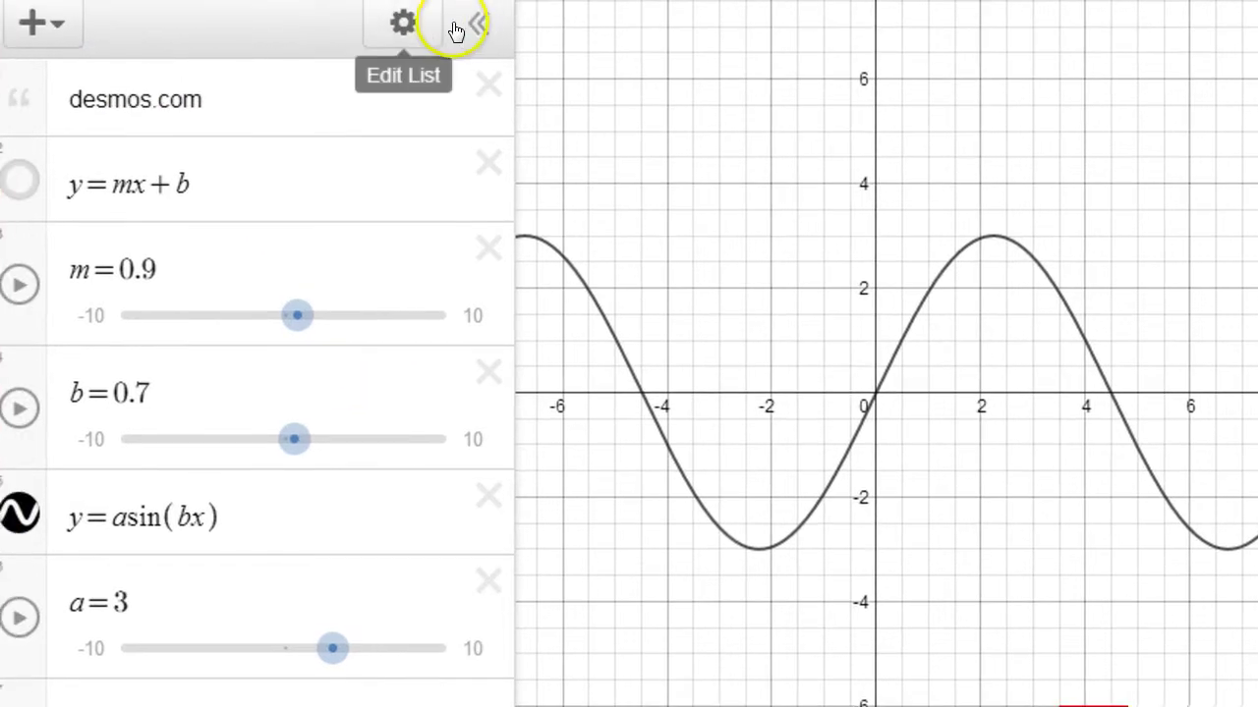
Step: Switch the expression list to editing and change the y=mx+b line to the dashed style
{"action": "left_click", "coordinate": [405, 23]}
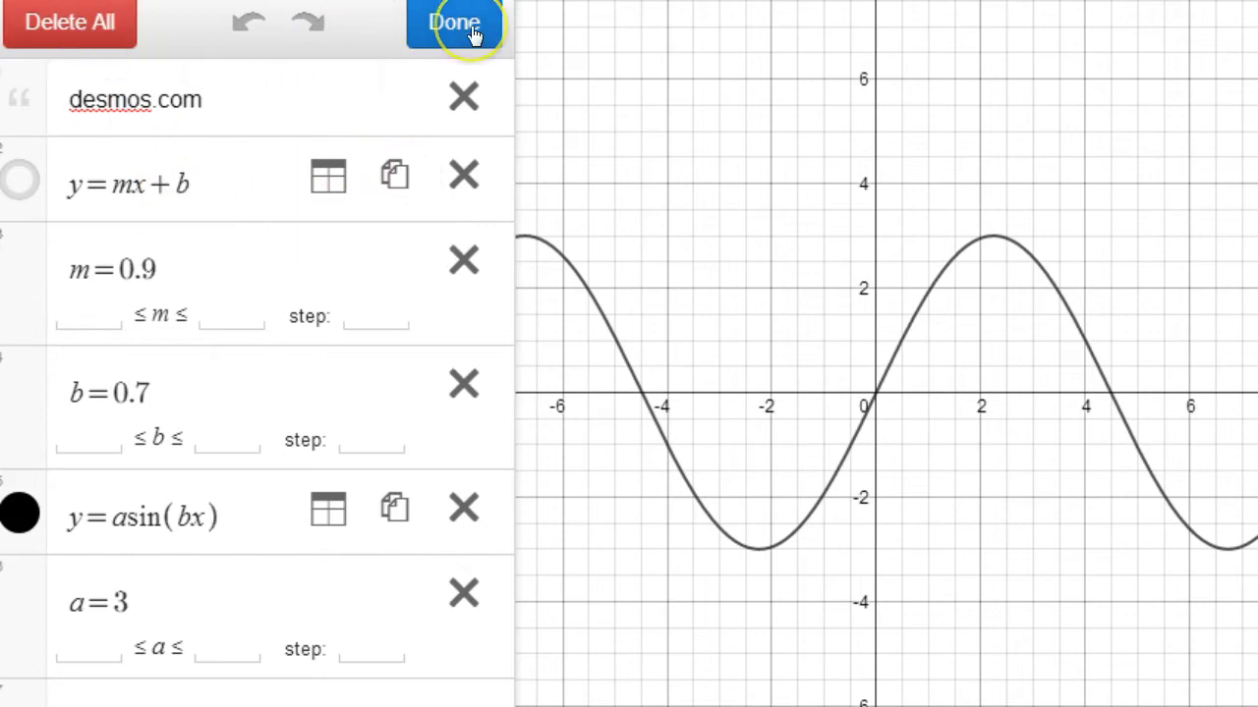
{"action": "left_click", "coordinate": [24, 187]}
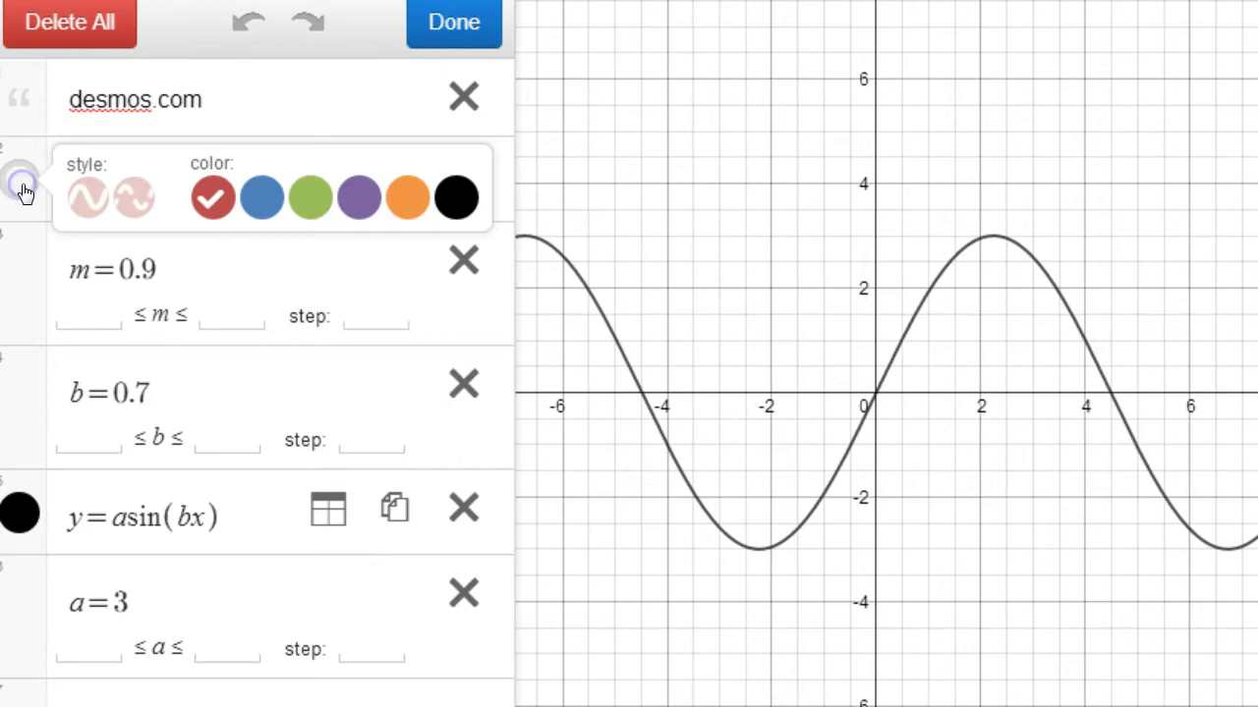
{"action": "left_click", "coordinate": [143, 202]}
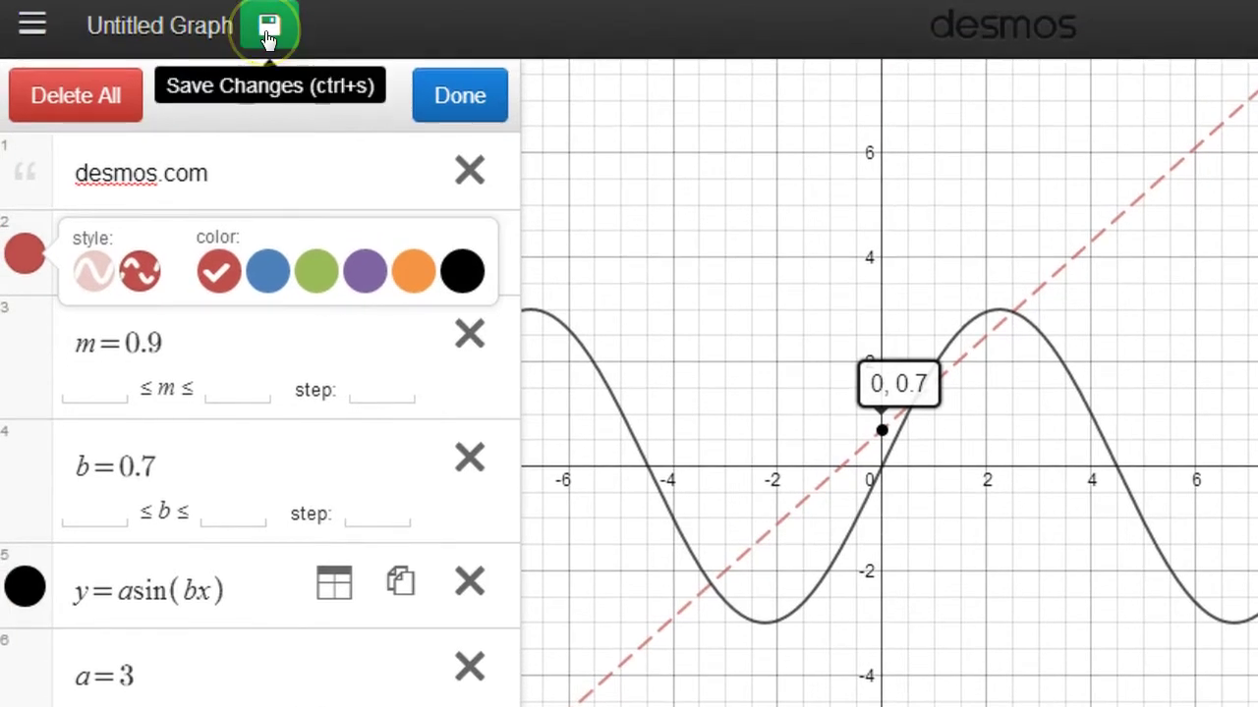
Step: Find the Parabolic Tangents graph among the saved graphs, open it and examine the parabola with its tangents
{"action": "left_click", "coordinate": [32, 29]}
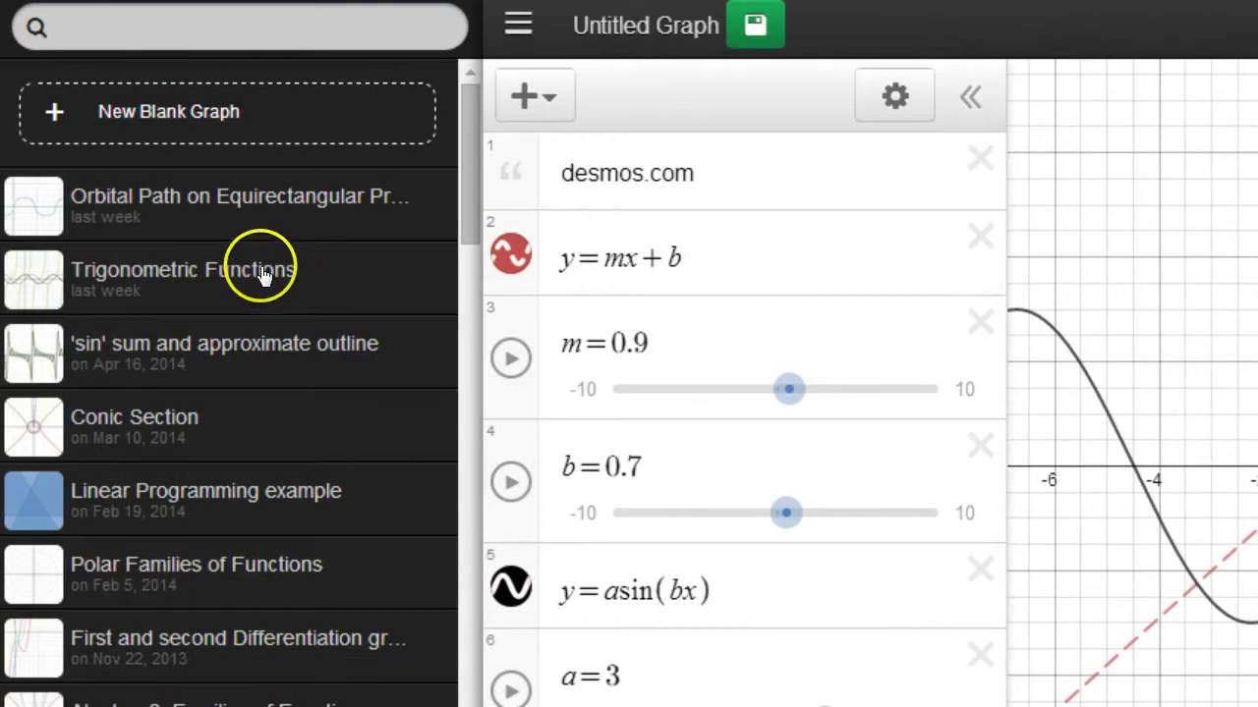
{"action": "scroll", "coordinate": [173, 419], "scroll_direction": "down", "scroll_amount": 5}
{"action": "scroll", "coordinate": [175, 421], "scroll_direction": "down", "scroll_amount": 4}
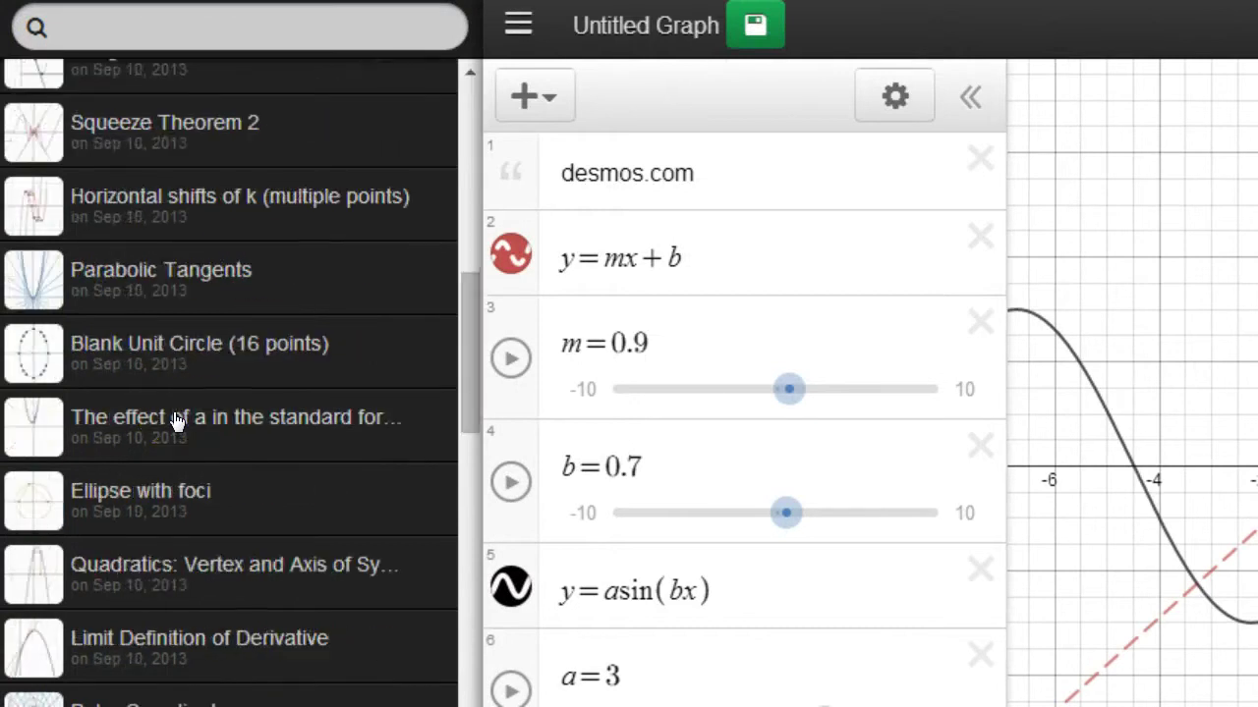
{"action": "scroll", "coordinate": [179, 419], "scroll_direction": "up", "scroll_amount": 1}
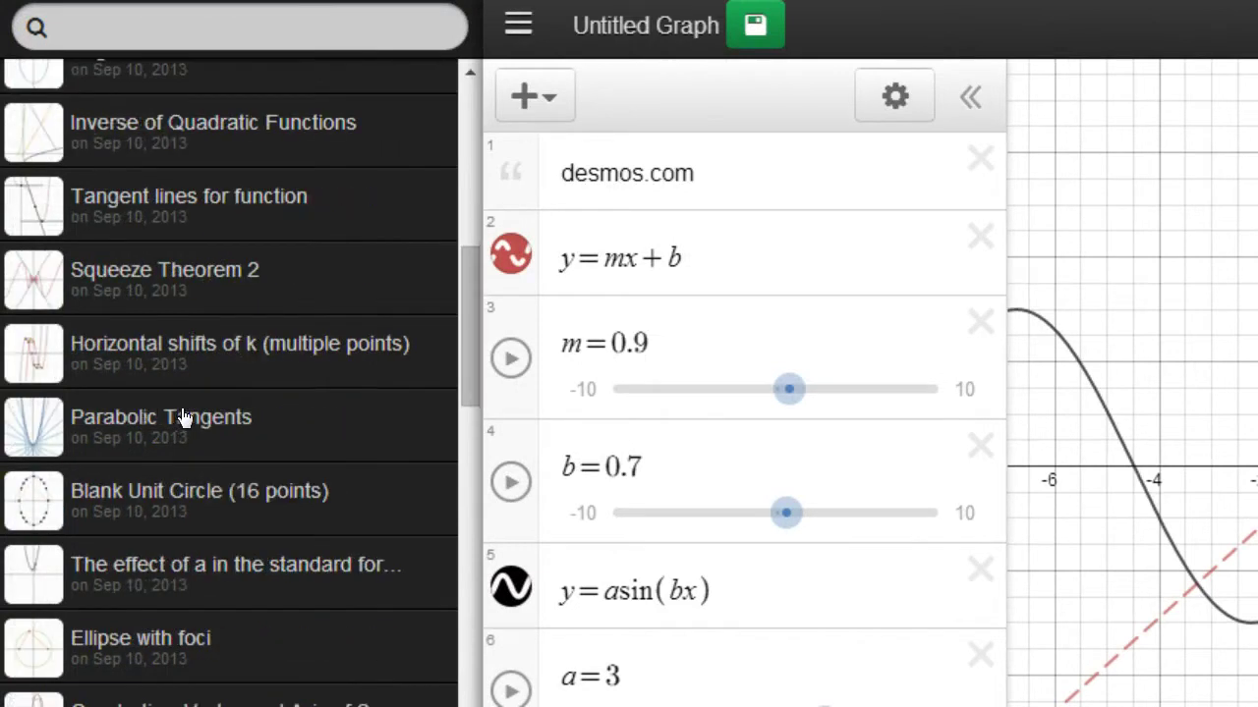
{"action": "left_click", "coordinate": [259, 432]}
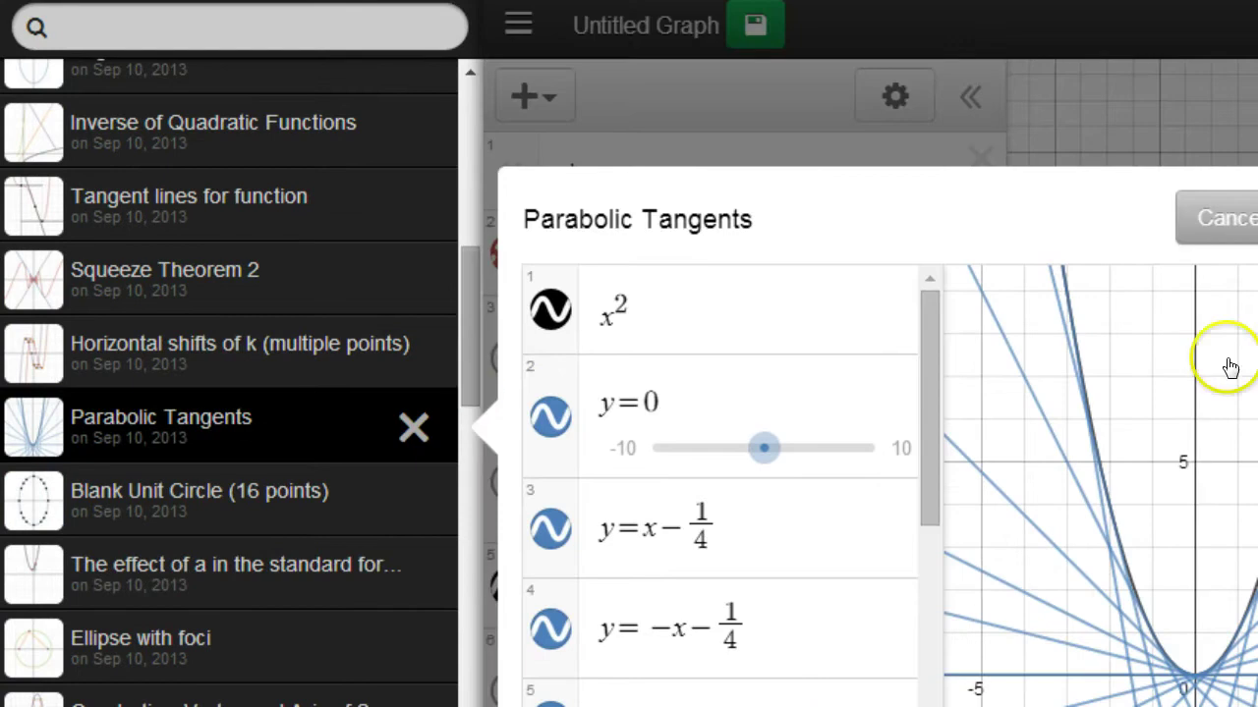
{"action": "left_click", "coordinate": [1257, 218]}
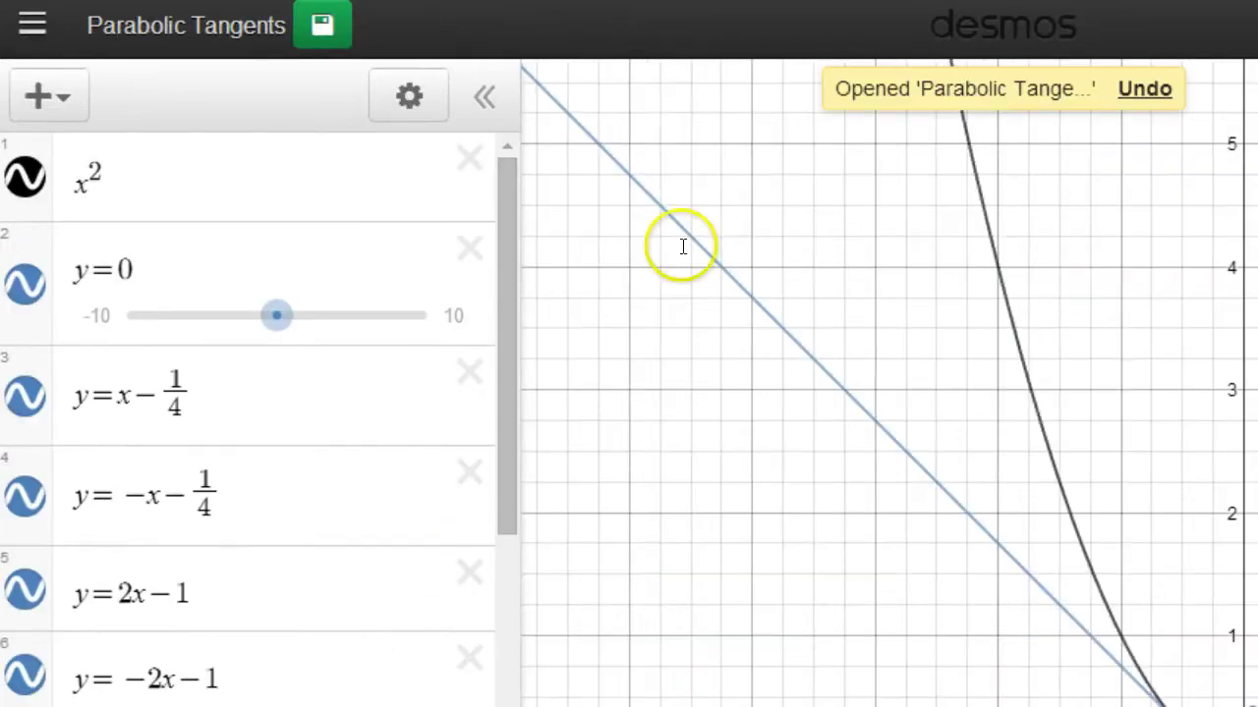
{"action": "scroll", "coordinate": [884, 609], "scroll_direction": "down", "scroll_amount": 3}
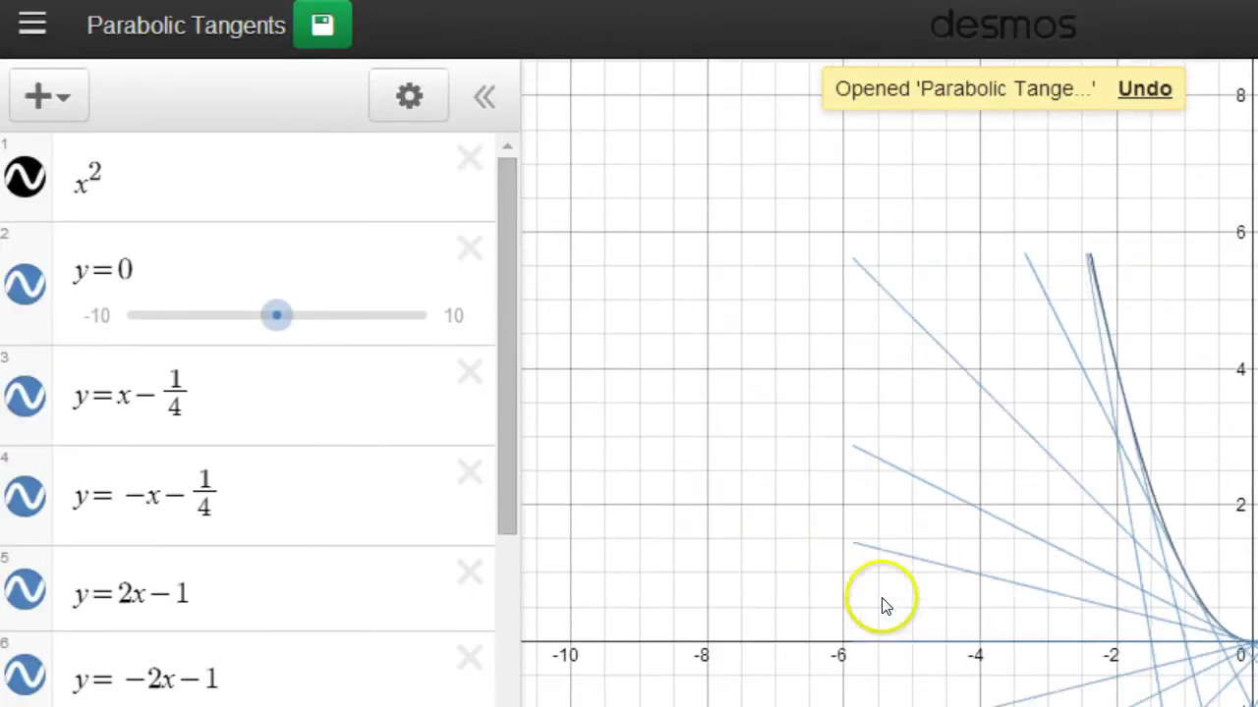
{"action": "left_click_drag", "start_coordinate": [945, 551], "coordinate": [713, 531]}
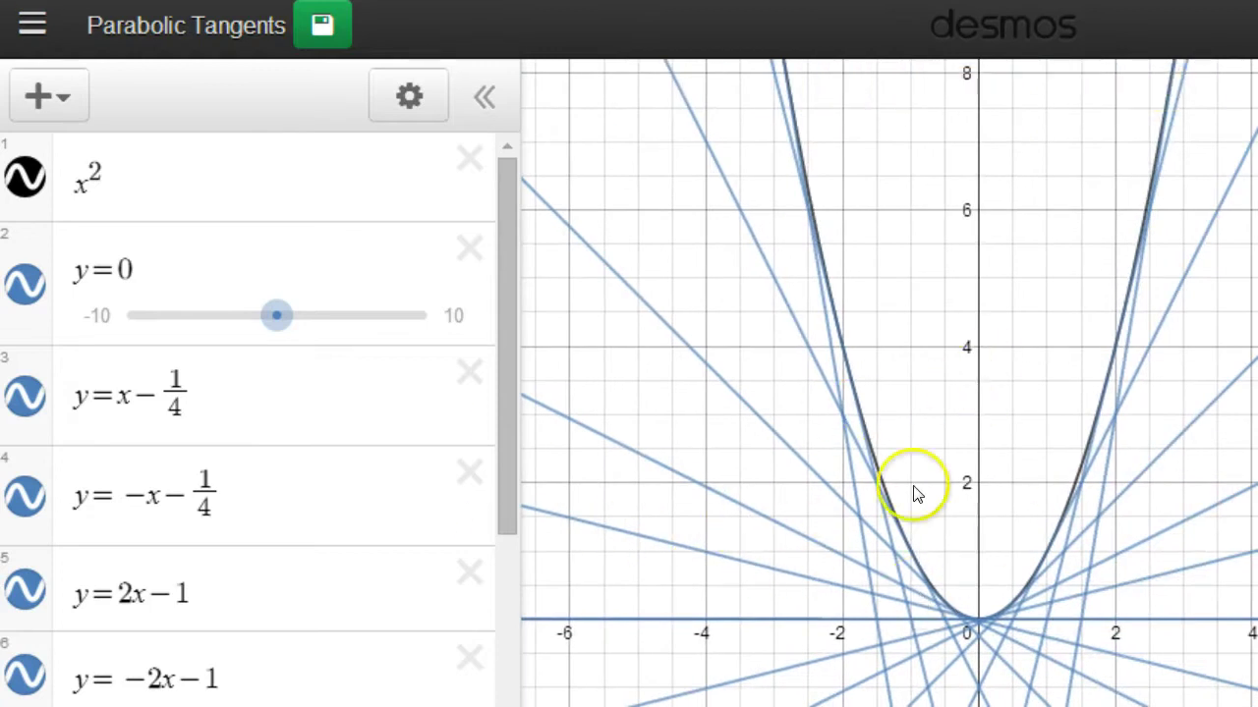
Step: Open the saved Conic Section graph and examine its curves
{"action": "left_click", "coordinate": [41, 35]}
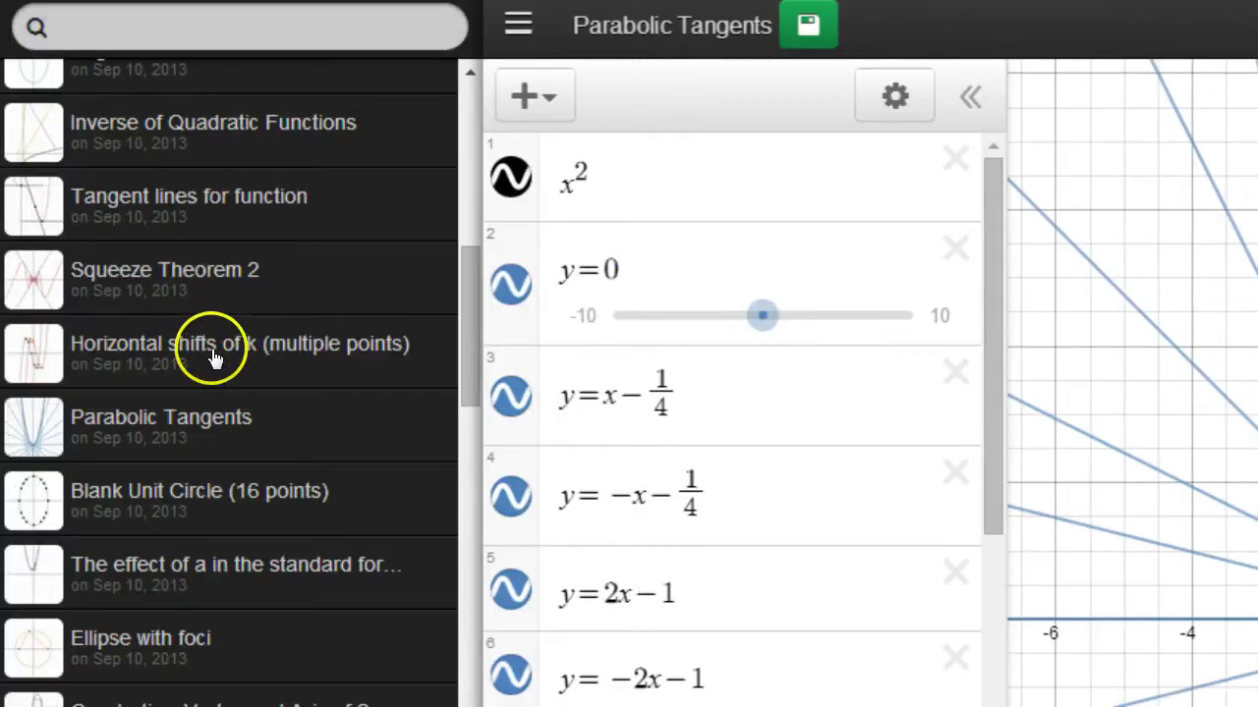
{"action": "scroll", "coordinate": [212, 351], "scroll_direction": "up", "scroll_amount": 7}
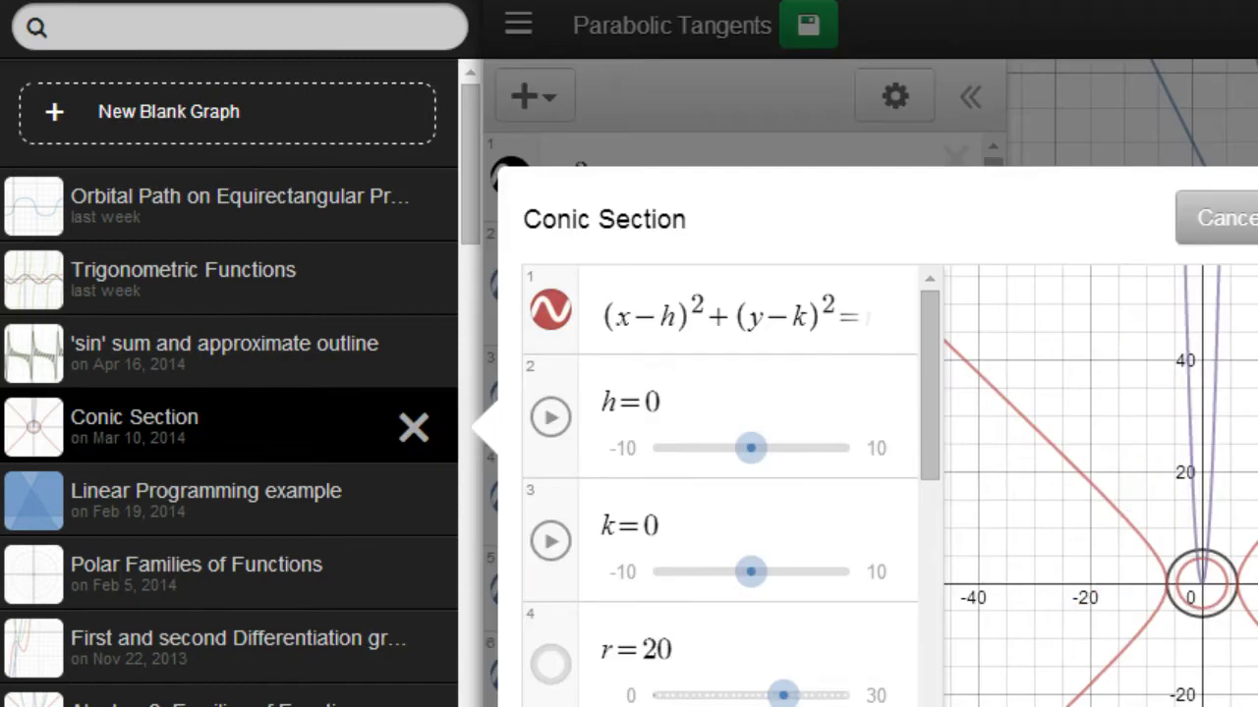
{"action": "left_click", "coordinate": [884, 454]}
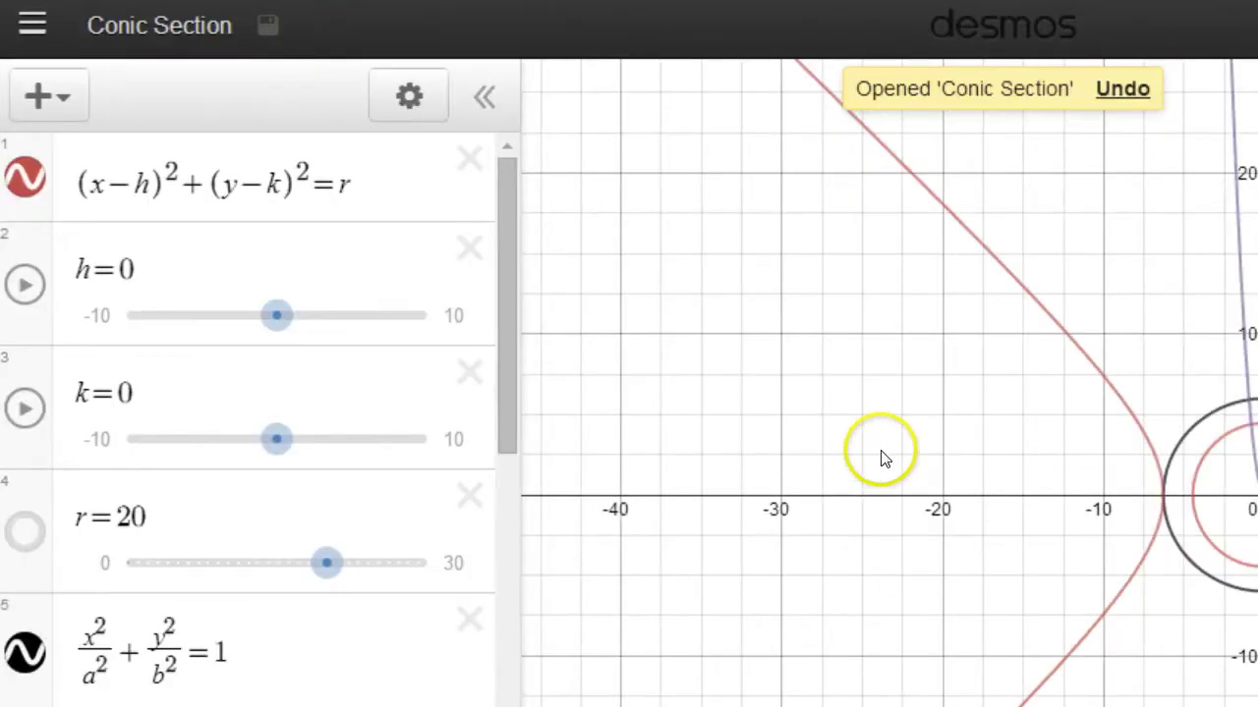
{"action": "left_click_drag", "start_coordinate": [882, 457], "coordinate": [552, 394]}
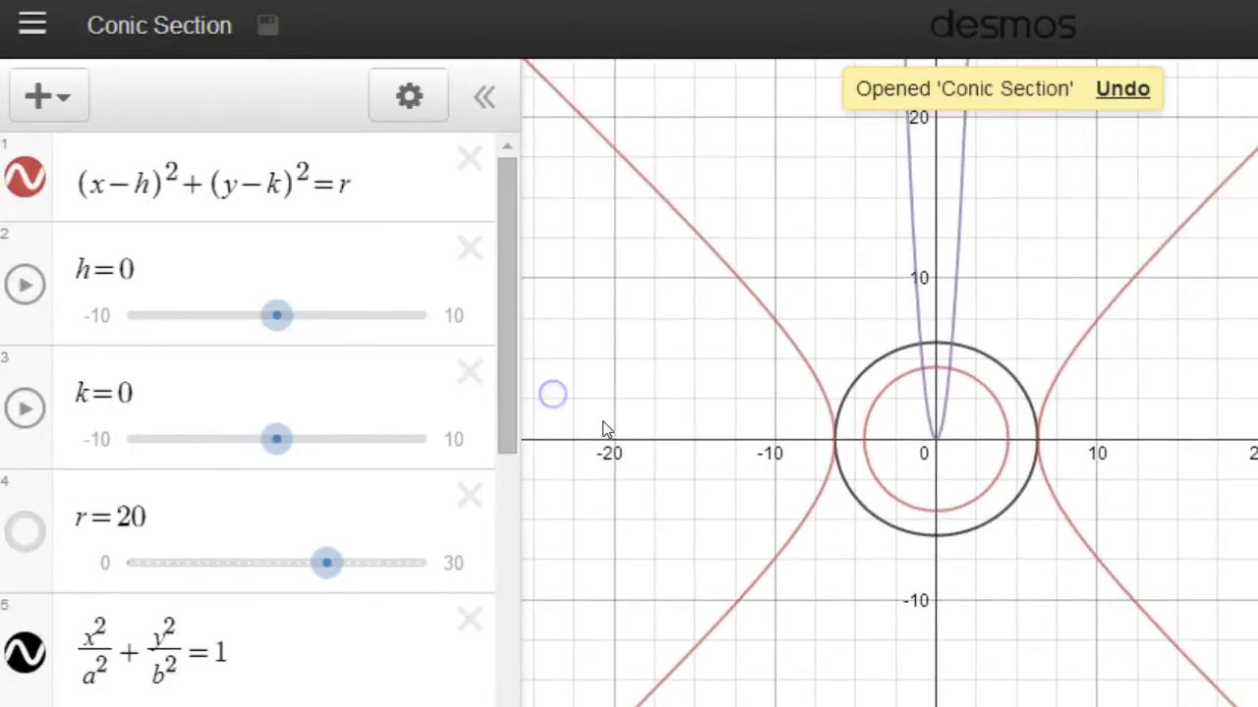
{"action": "left_click", "coordinate": [674, 421]}
{"action": "scroll", "coordinate": [674, 426], "scroll_direction": "down", "scroll_amount": 3}
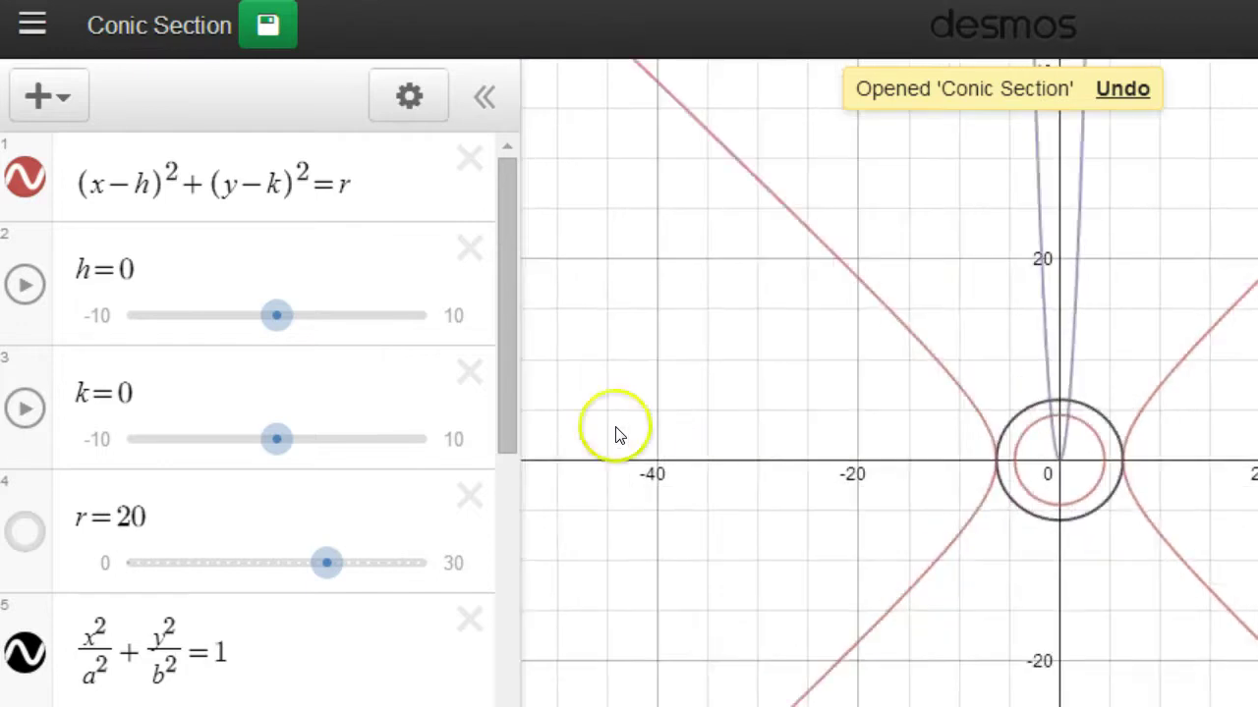
Step: Try the h slider and leave it at 0, set a to 6, and save the Conic Section graph
{"action": "left_click", "coordinate": [276, 439]}
{"action": "left_click_drag", "start_coordinate": [293, 299], "coordinate": [280, 326]}
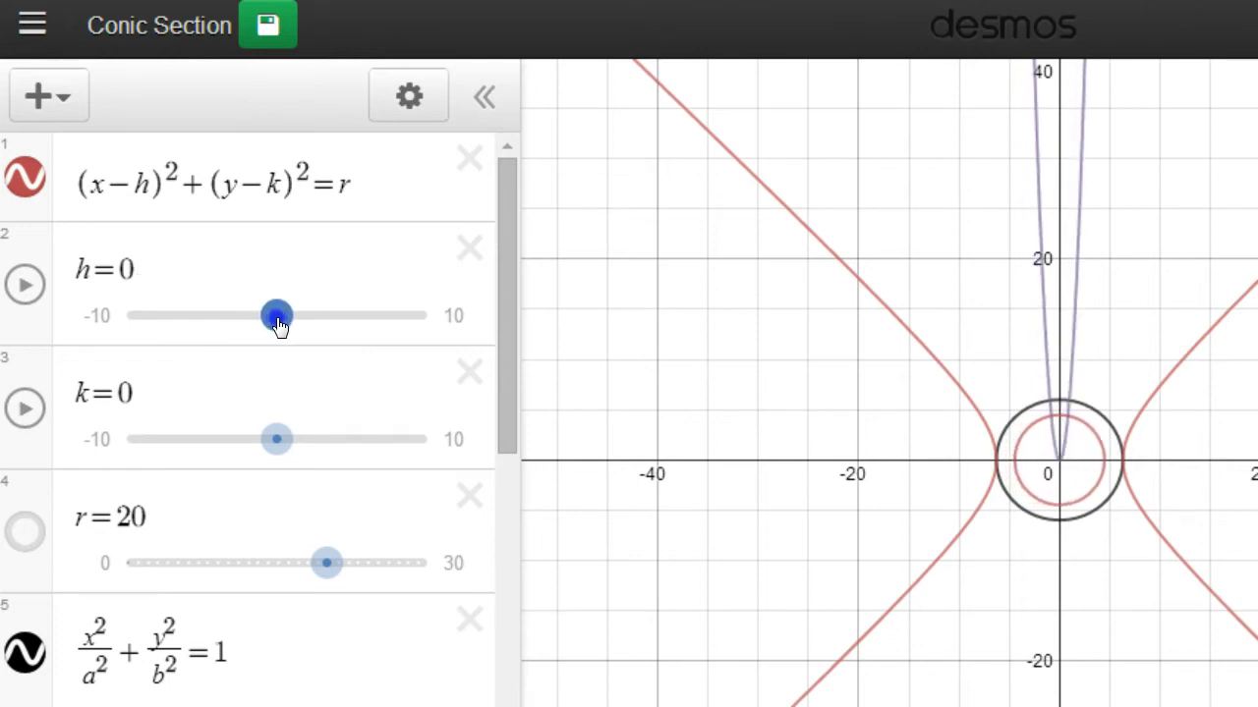
{"action": "scroll", "coordinate": [264, 452], "scroll_direction": "down", "scroll_amount": 5}
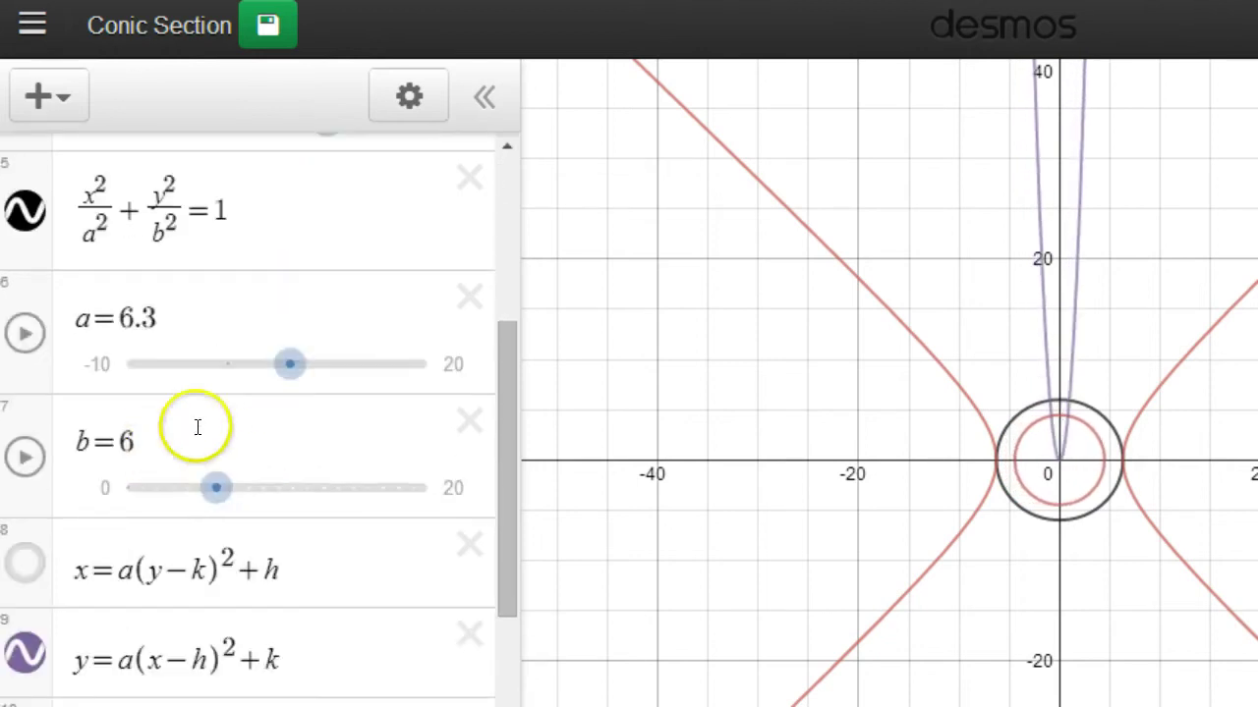
{"action": "mouse_move", "coordinate": [291, 367]}
{"action": "left_mouse_down"}
{"action": "mouse_move", "coordinate": [312, 378]}
{"action": "mouse_move", "coordinate": [229, 384]}
{"action": "mouse_move", "coordinate": [302, 381]}
{"action": "mouse_move", "coordinate": [287, 381]}
{"action": "left_mouse_up"}
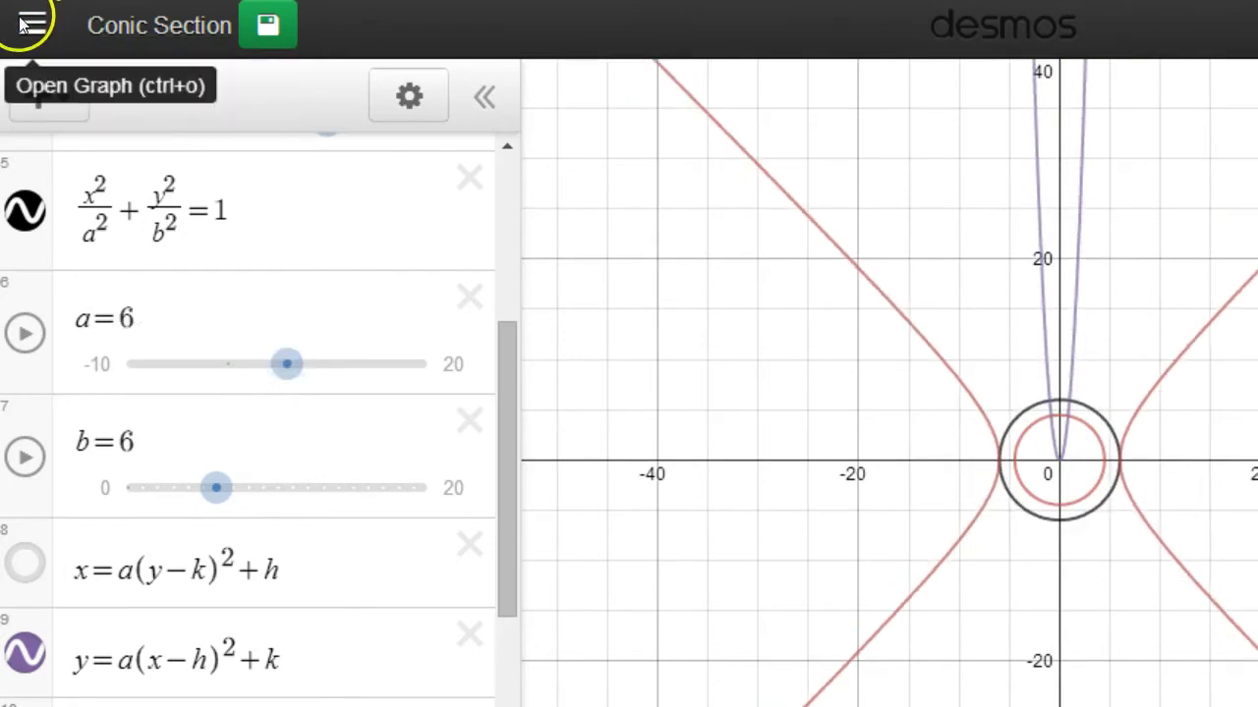
{"action": "left_click", "coordinate": [269, 29]}
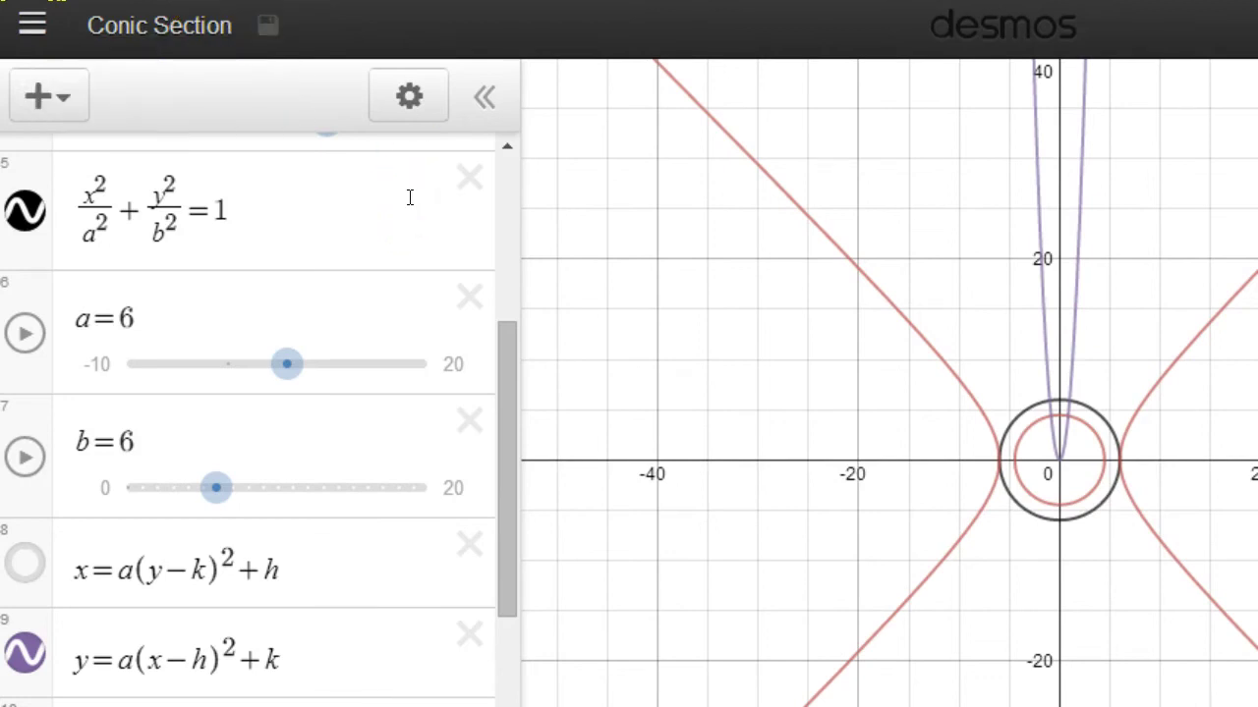
Step: Bring up the on-screen math keypad and switch to a blank graph
{"action": "scroll", "coordinate": [324, 293], "scroll_direction": "down", "scroll_amount": 5}
{"action": "scroll", "coordinate": [324, 293], "scroll_direction": "down", "scroll_amount": 2}
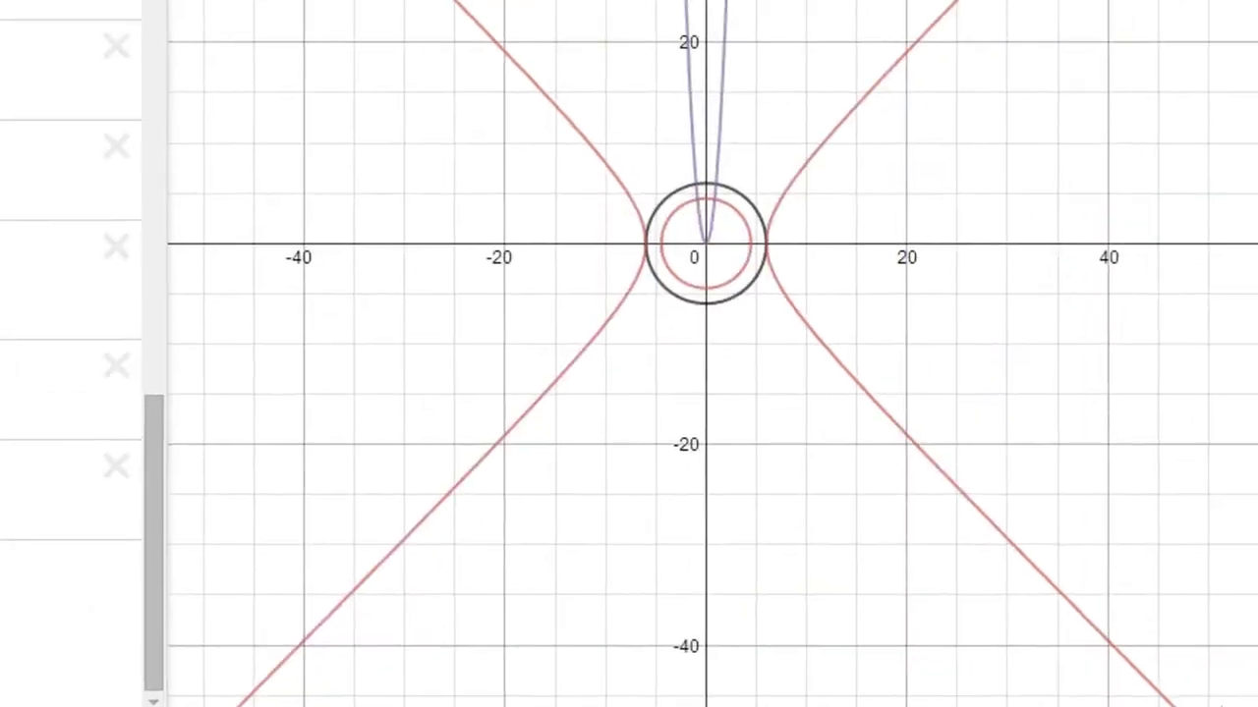
{"action": "left_click", "coordinate": [59, 70]}
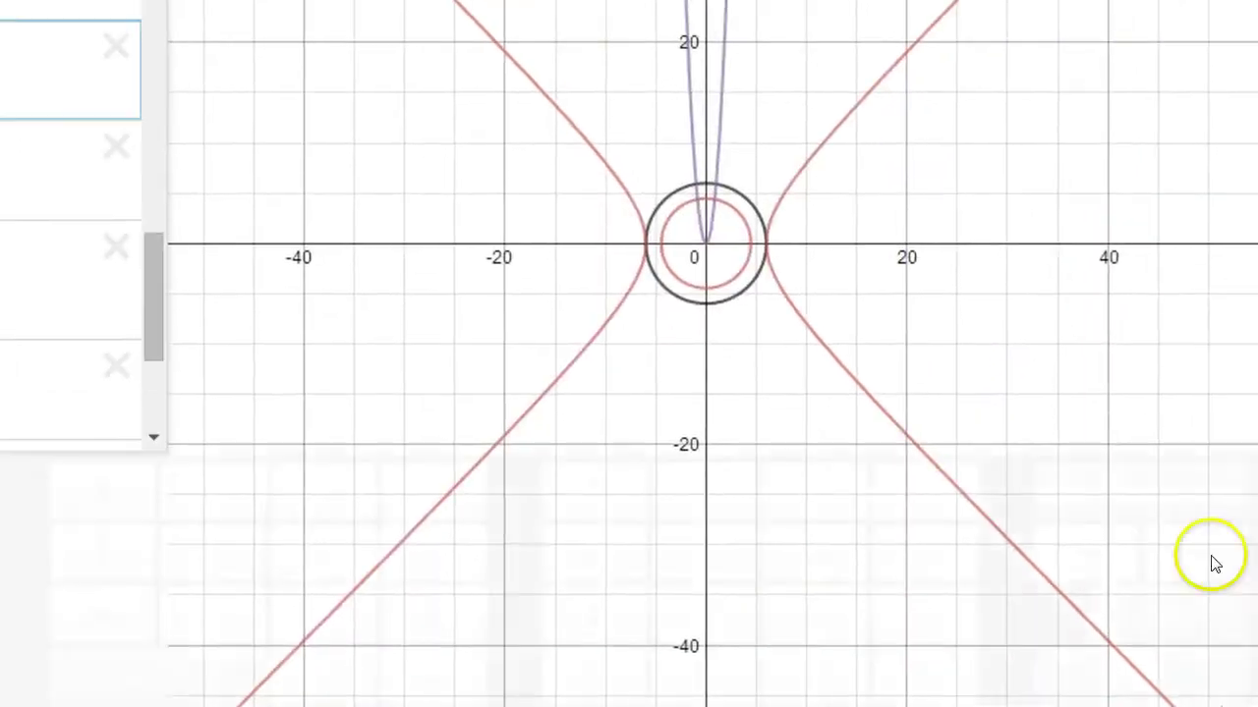
{"action": "left_click", "coordinate": [0, 0]}
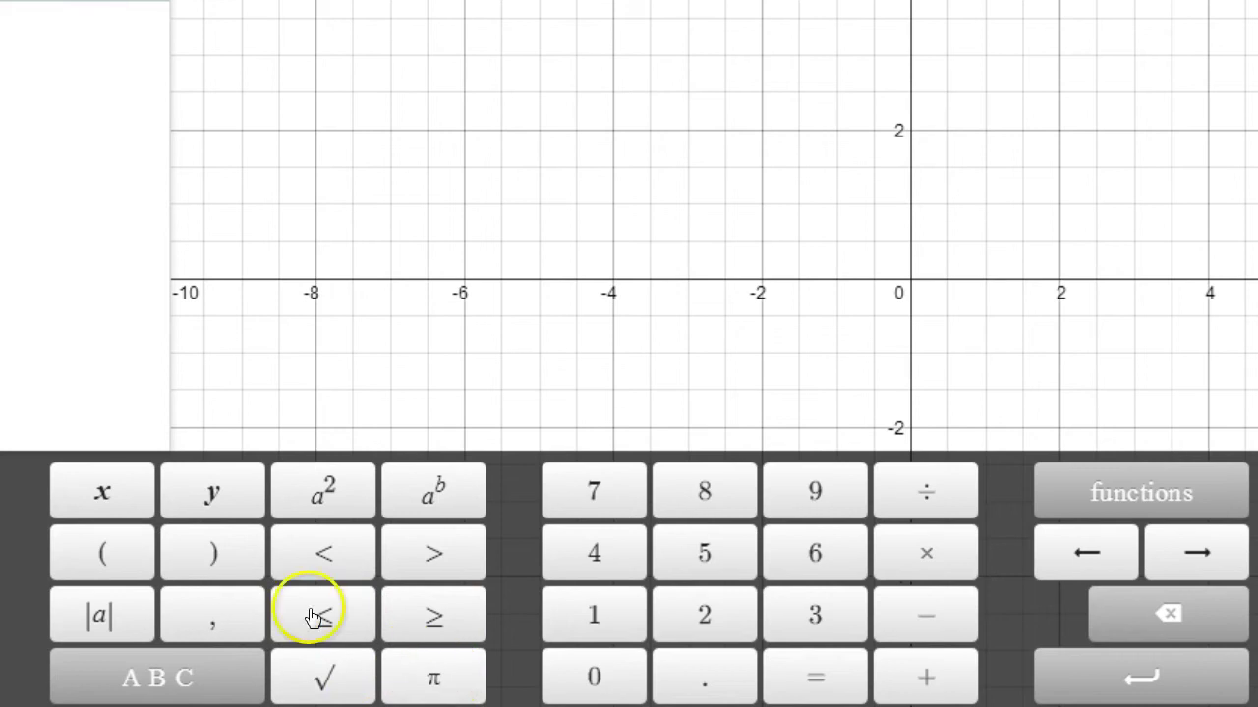
Step: Examine the on-screen keypad's letter layout, including theta, pi and the subscript key, and return to the number layout
{"action": "left_click", "coordinate": [197, 678]}
{"action": "left_click", "coordinate": [197, 677]}
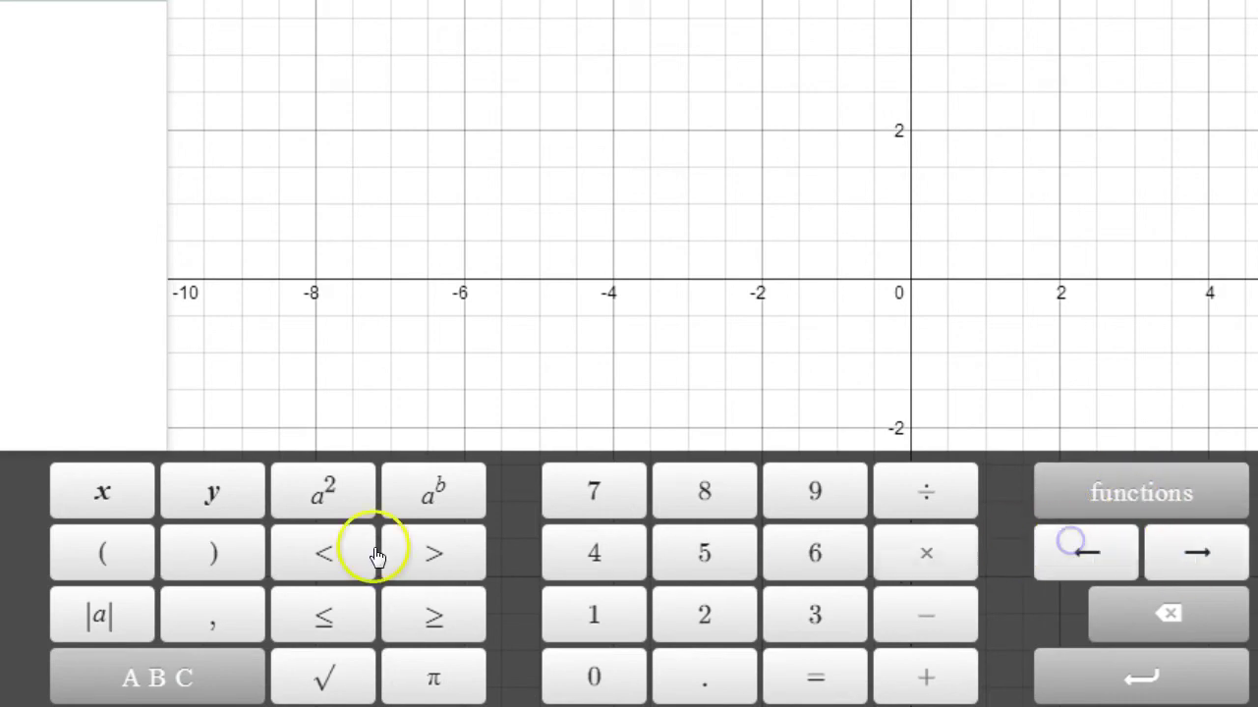
{"action": "left_click", "coordinate": [201, 680]}
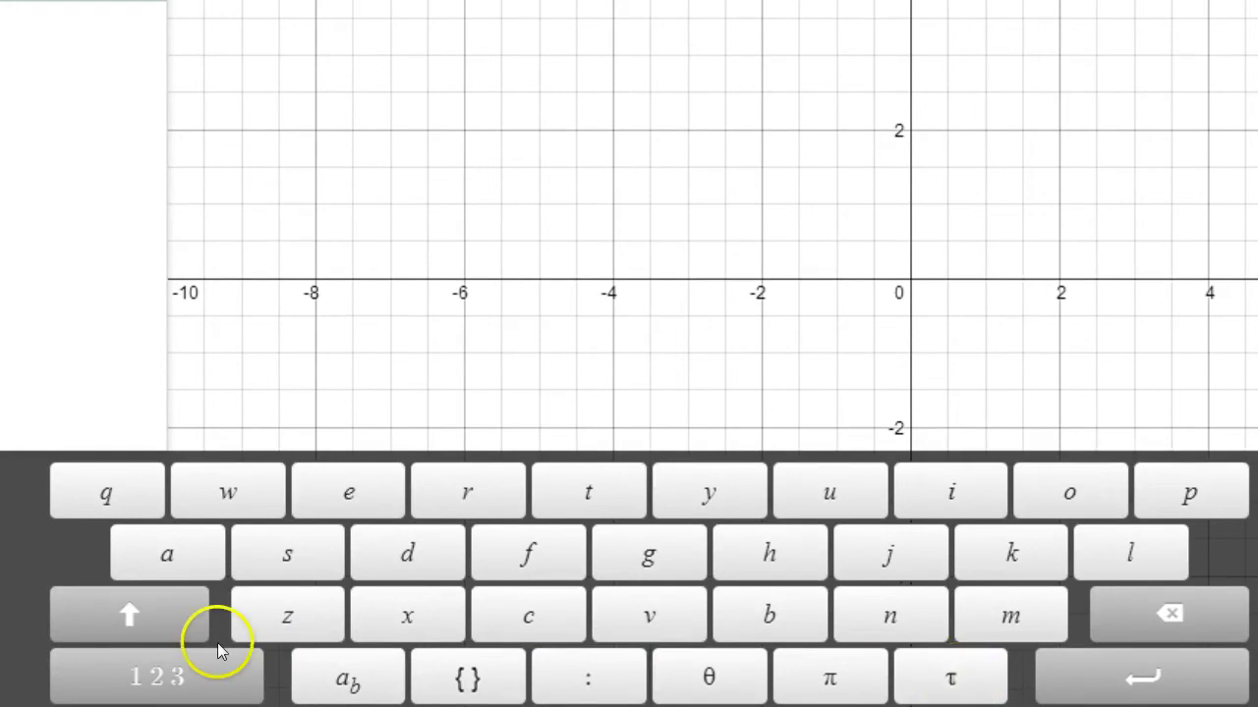
{"action": "left_click", "coordinate": [179, 665]}
Step: Examine the keypad's trig, calc and misc function groups, and close the keypad
{"action": "left_click", "coordinate": [1128, 487]}
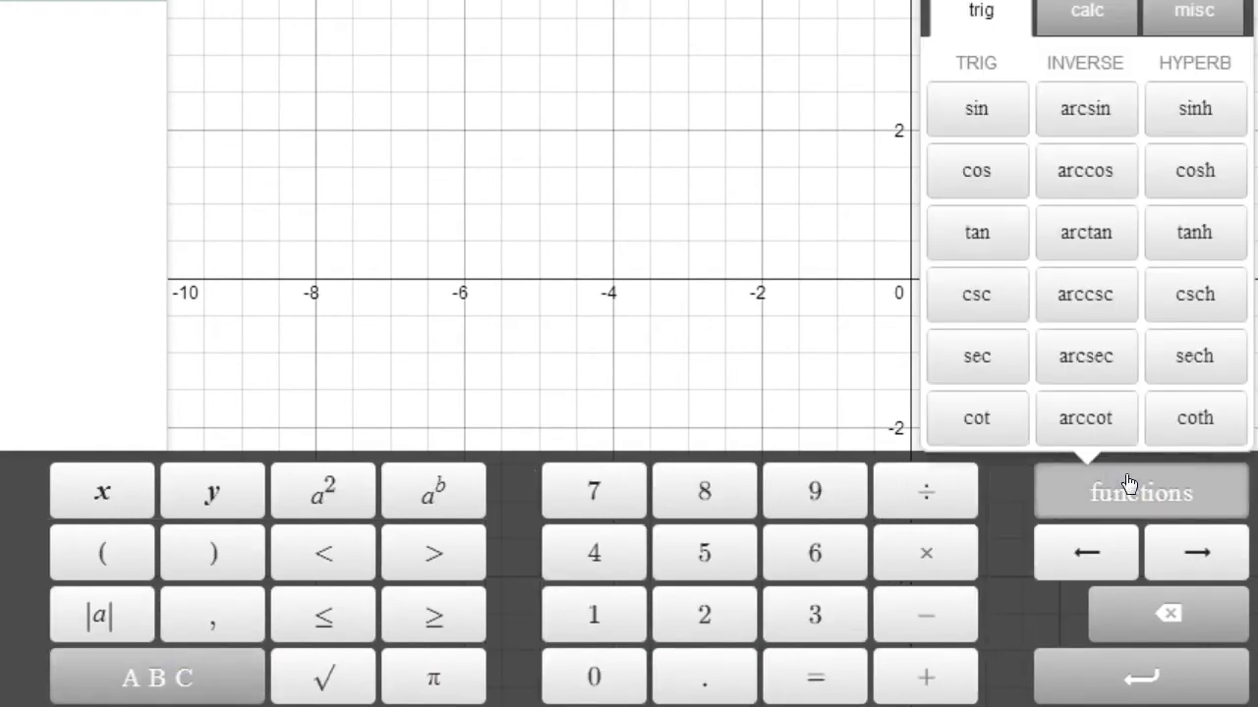
{"action": "left_click", "coordinate": [1094, 18]}
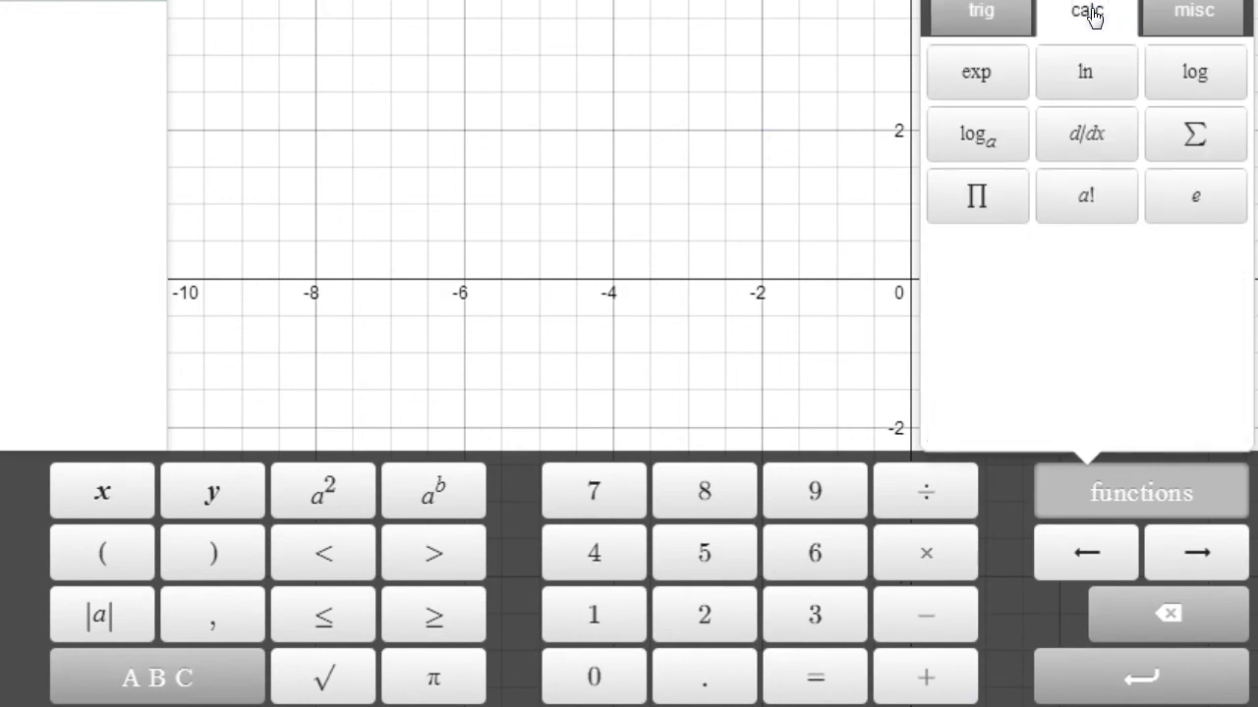
{"action": "left_click", "coordinate": [1176, 20]}
{"action": "left_click", "coordinate": [1082, 22]}
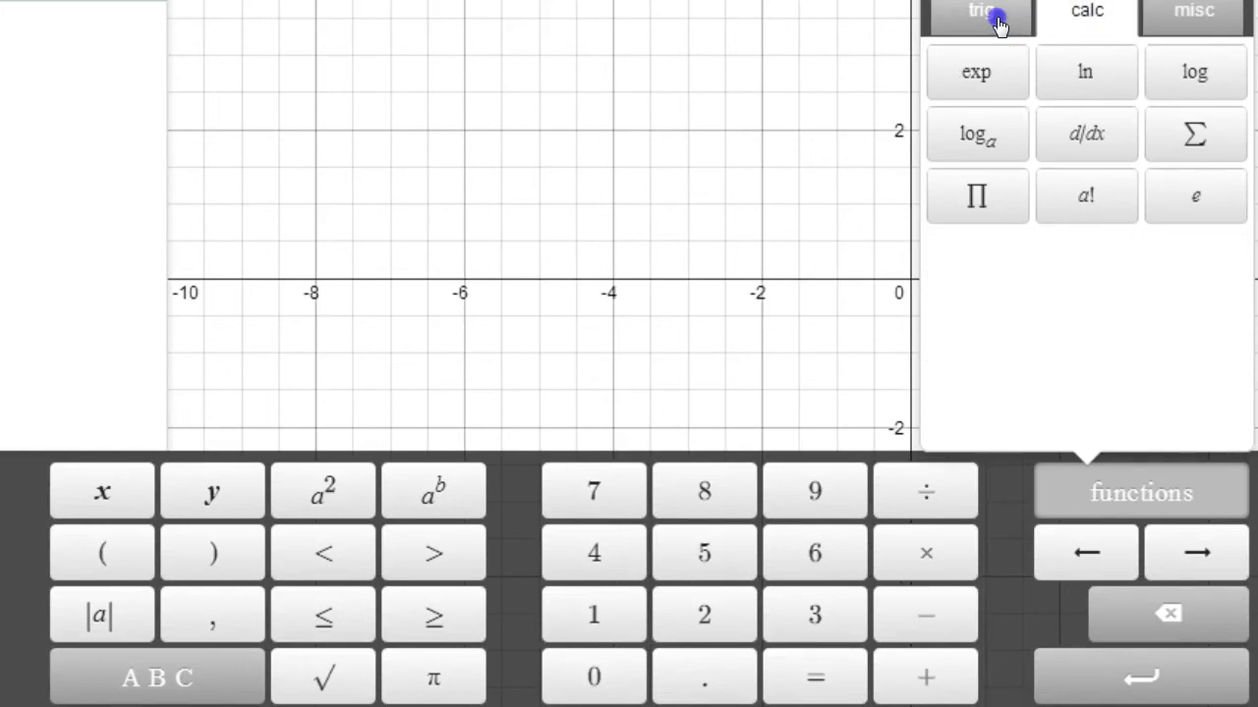
{"action": "left_click", "coordinate": [998, 21]}
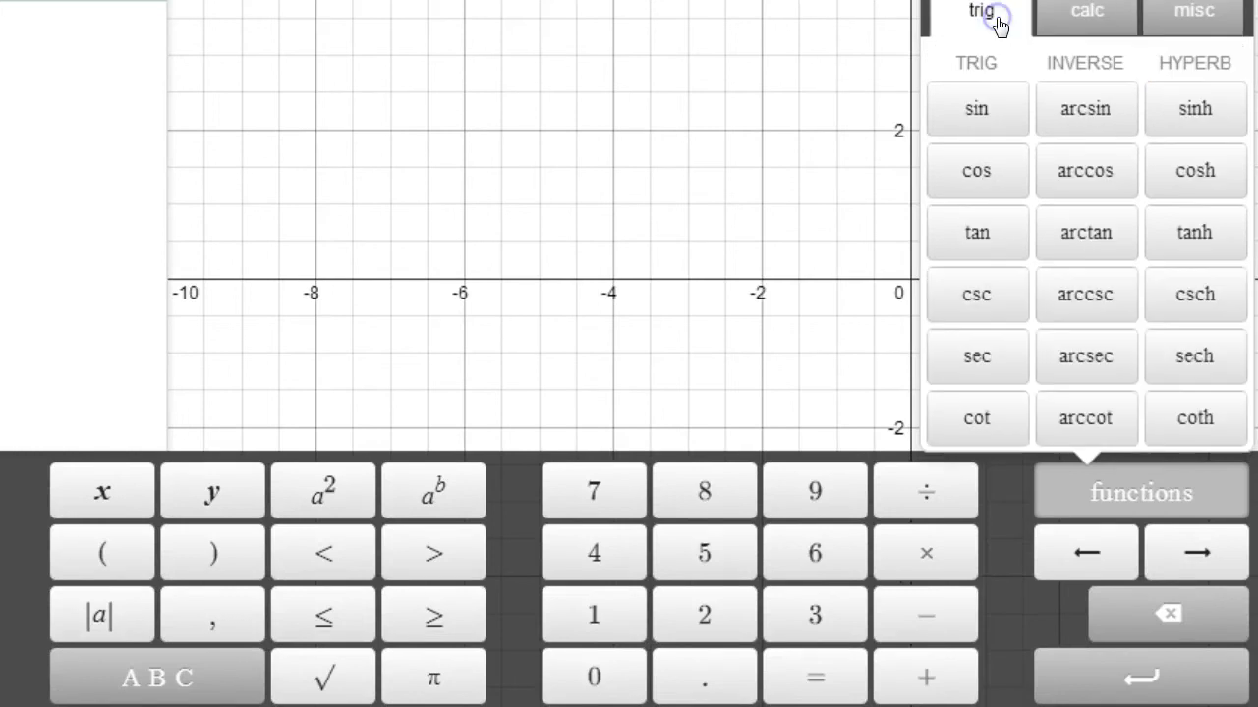
{"action": "left_click", "coordinate": [1085, 22]}
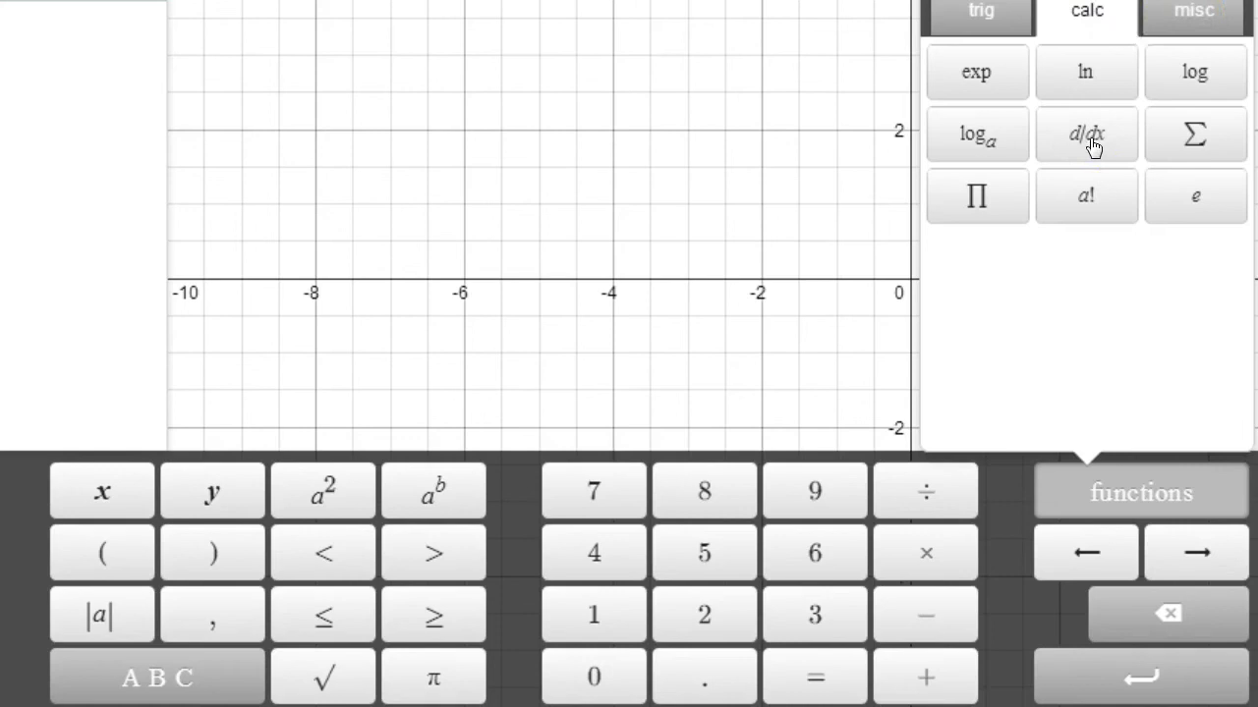
{"action": "left_click", "coordinate": [1168, 14]}
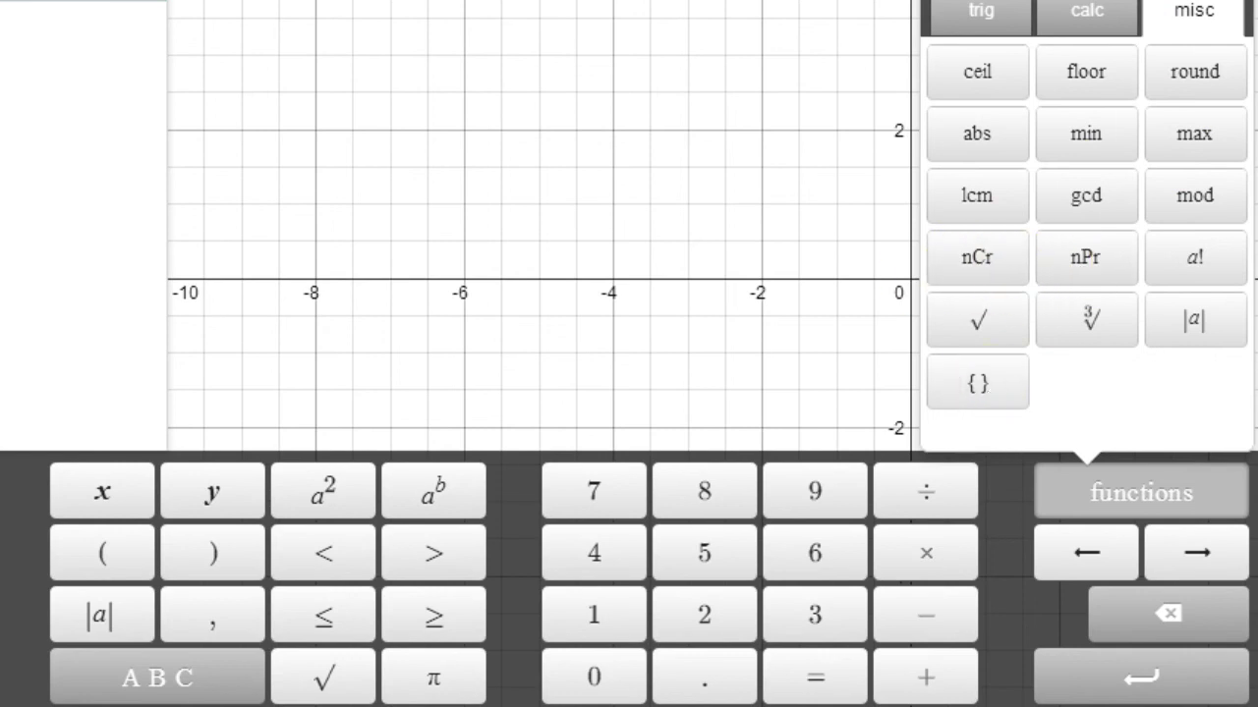
{"action": "key", "text": "Escape"}
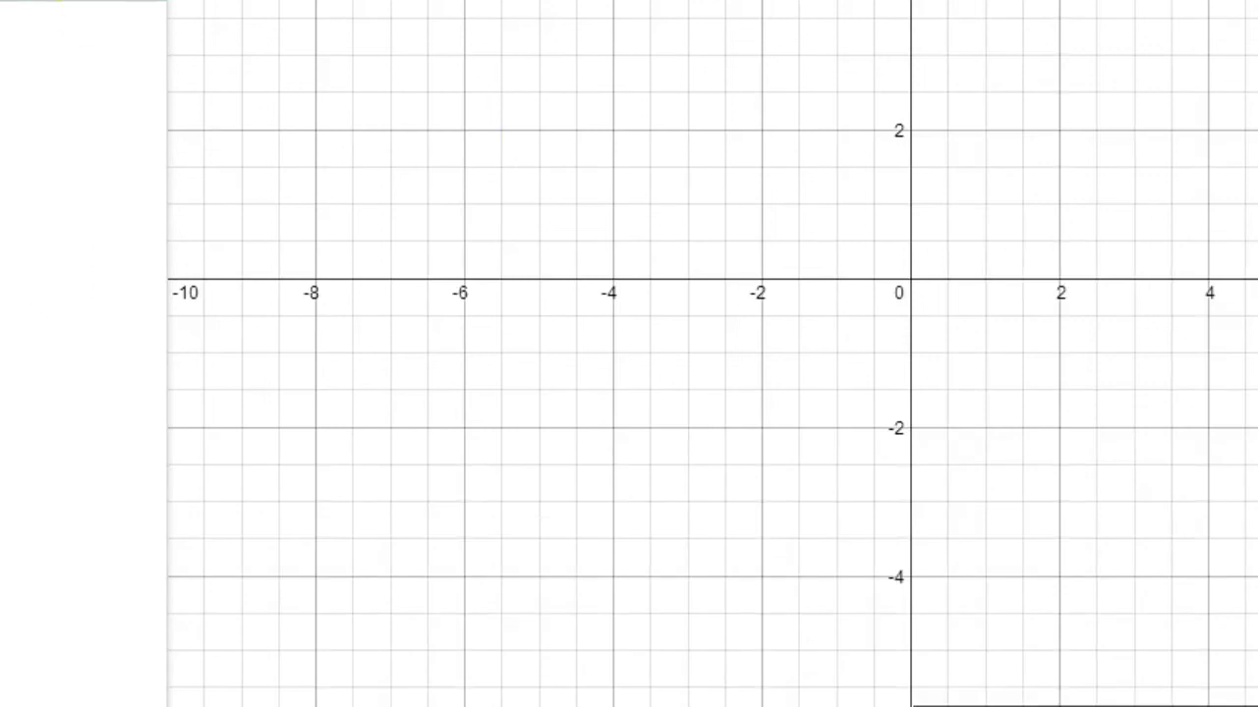
Step: Graph the polar equation r = 3cos θ in the first expression line
{"action": "left_click", "coordinate": [65, 49]}
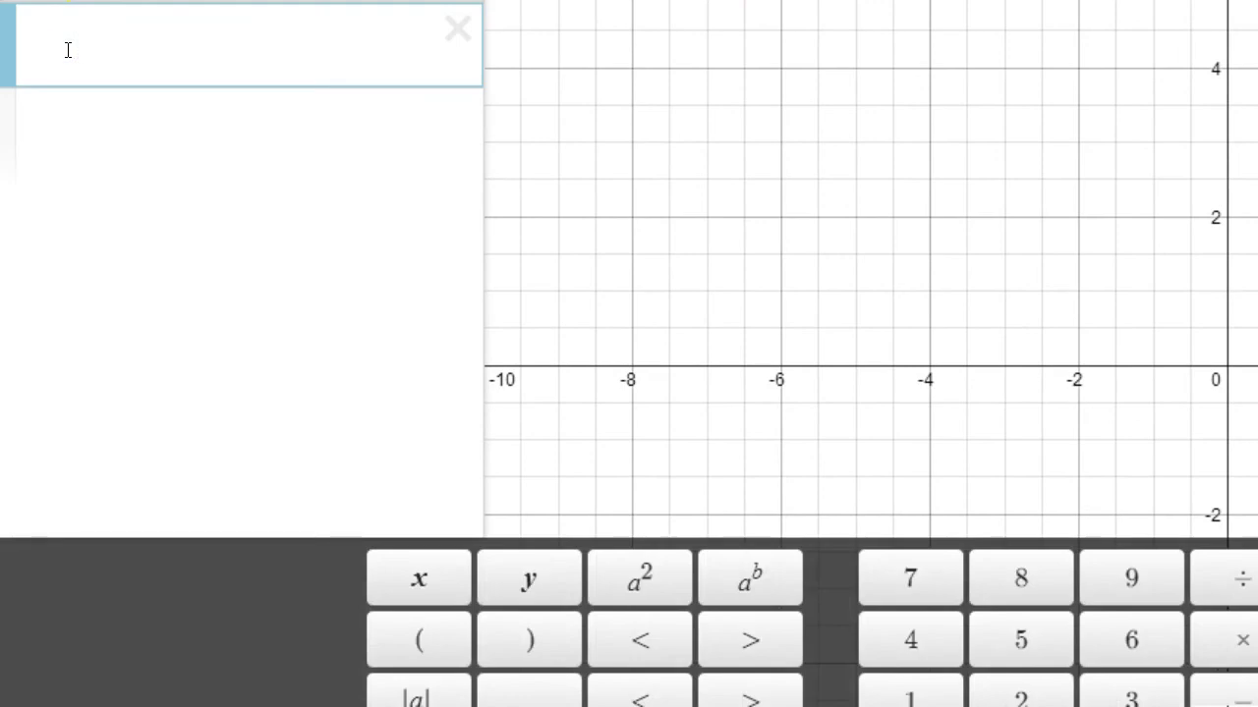
{"action": "type", "text": "r=3cos"}
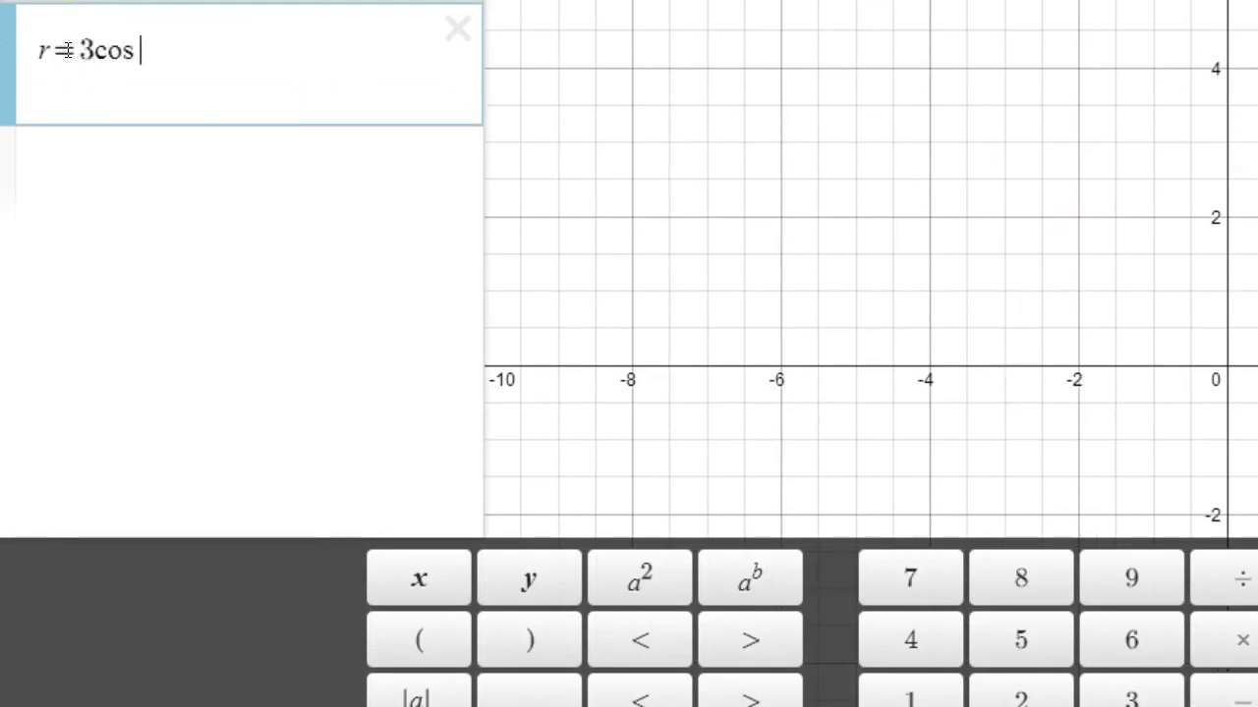
{"action": "type", "text": "theta"}
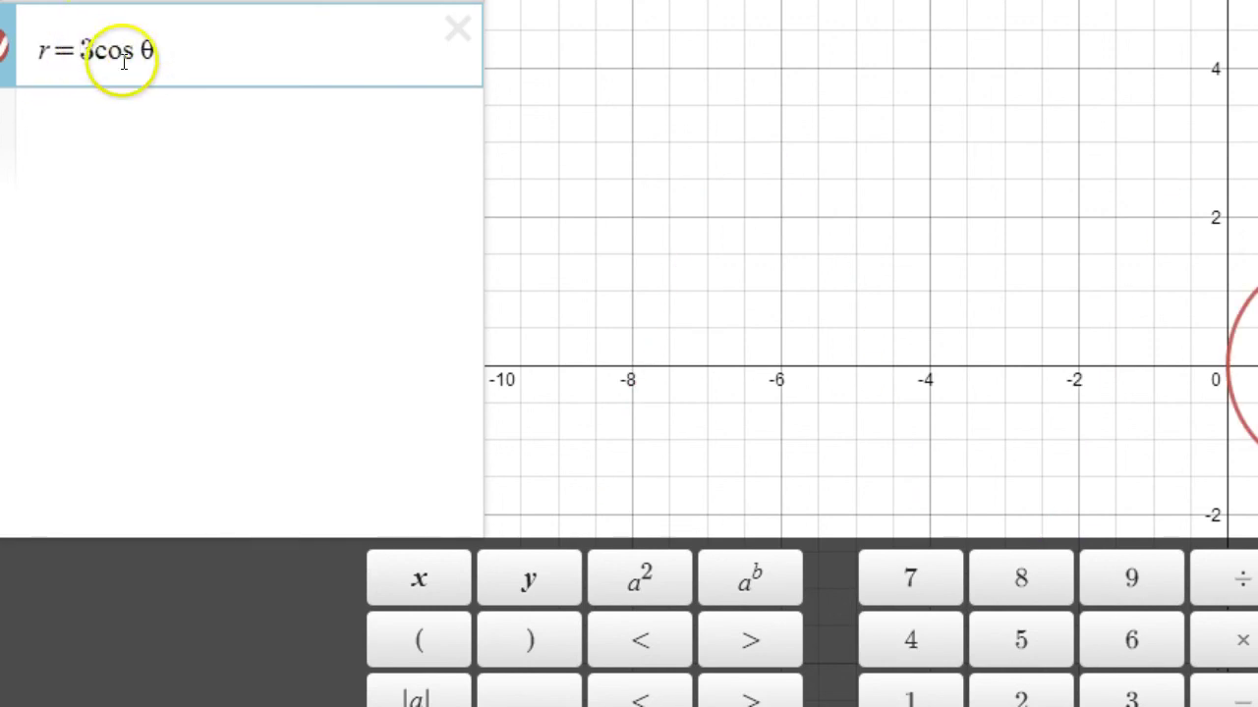
Step: Change the polar equation to r = 5 − 3cos θ, bring the whole curve into view and hide the keypad
{"action": "type", "text": "5-"}
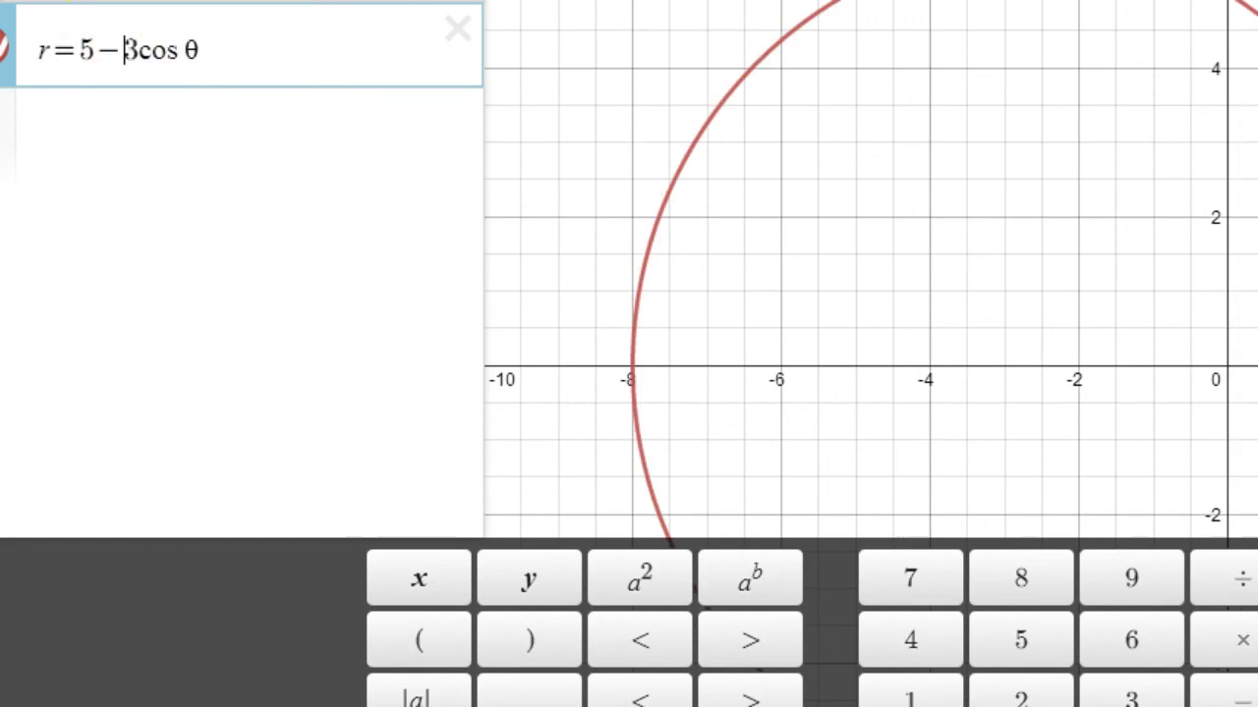
{"action": "scroll", "coordinate": [924, 172], "scroll_direction": "down", "scroll_amount": 3}
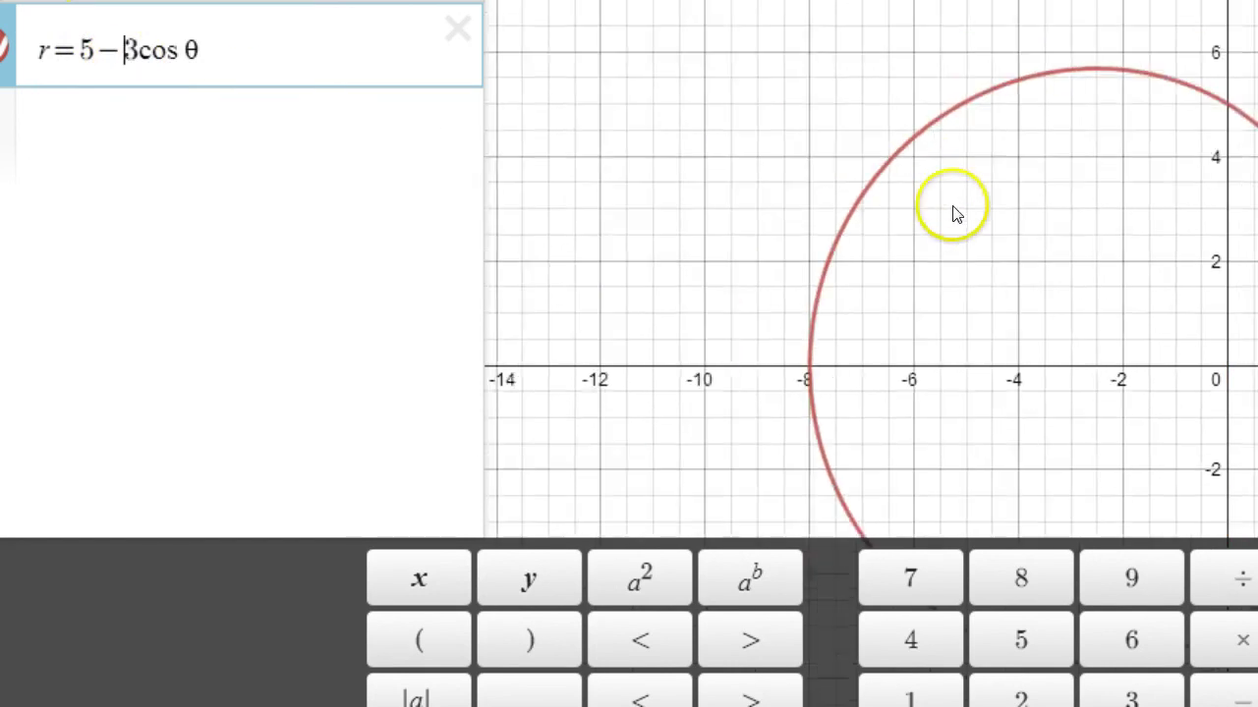
{"action": "left_click", "coordinate": [823, 142]}
{"action": "left_click_drag", "start_coordinate": [823, 143], "coordinate": [701, 157]}
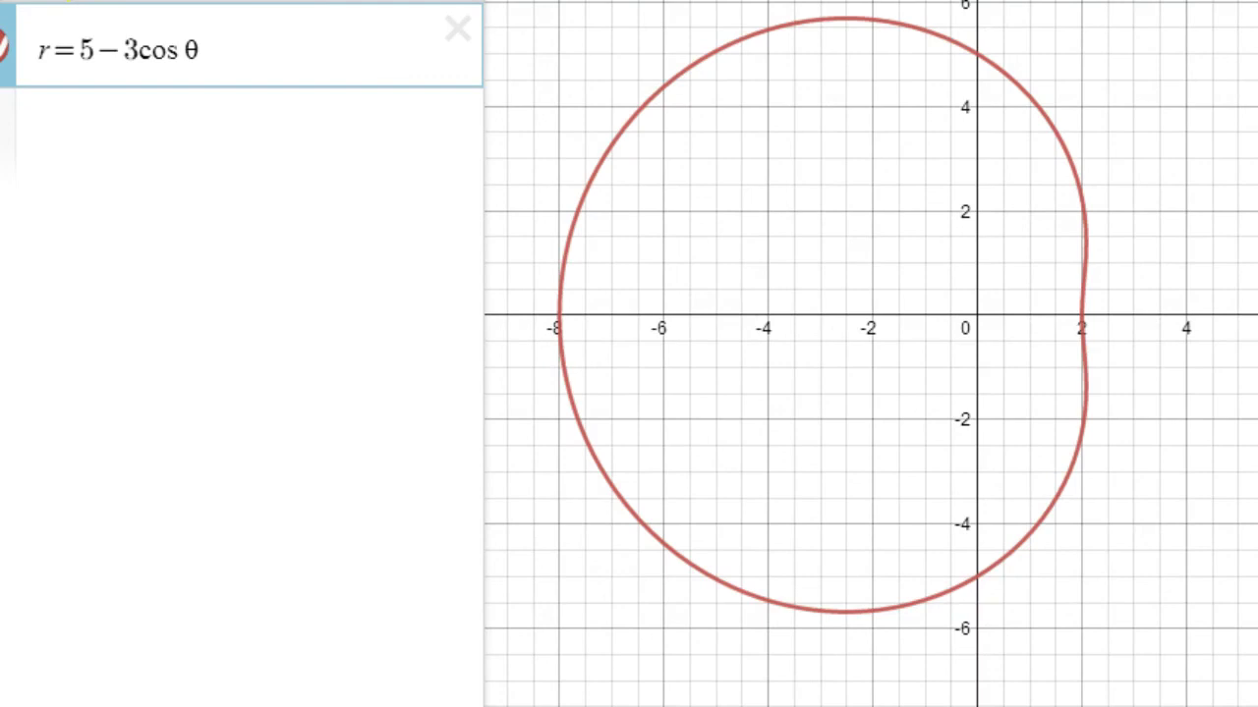
{"action": "left_click", "coordinate": [124, 50]}
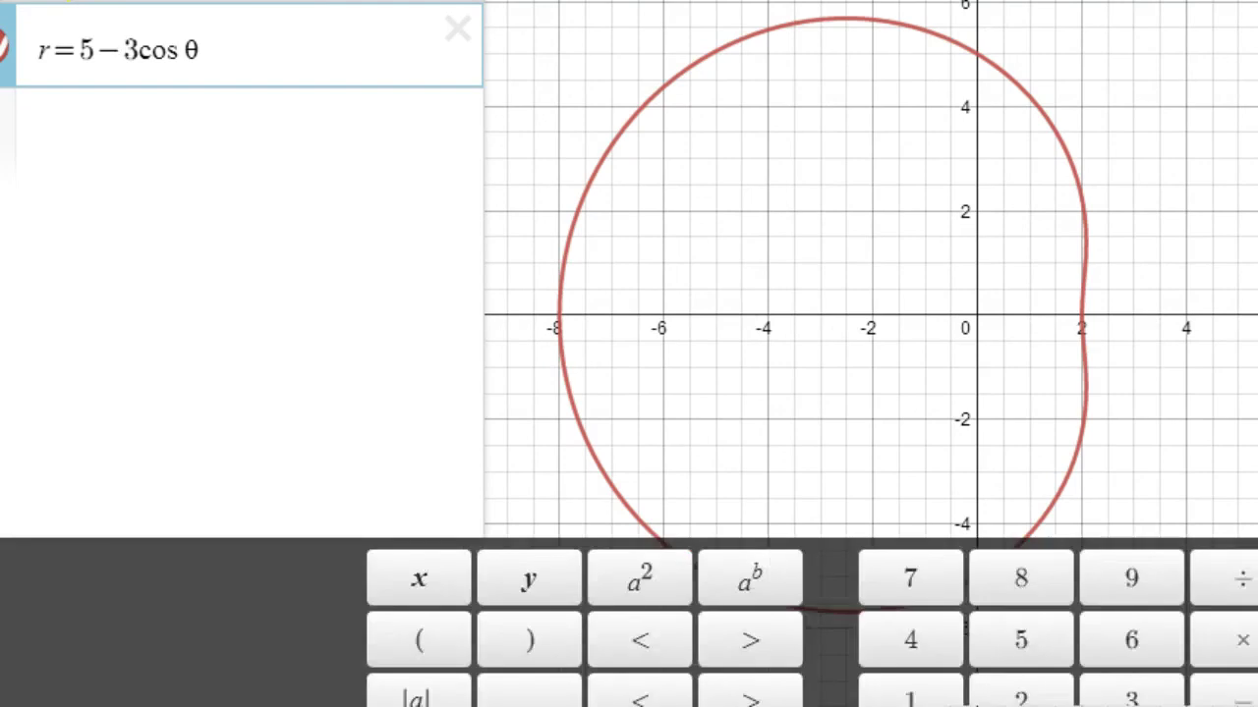
{"action": "left_click", "coordinate": [14, 704]}
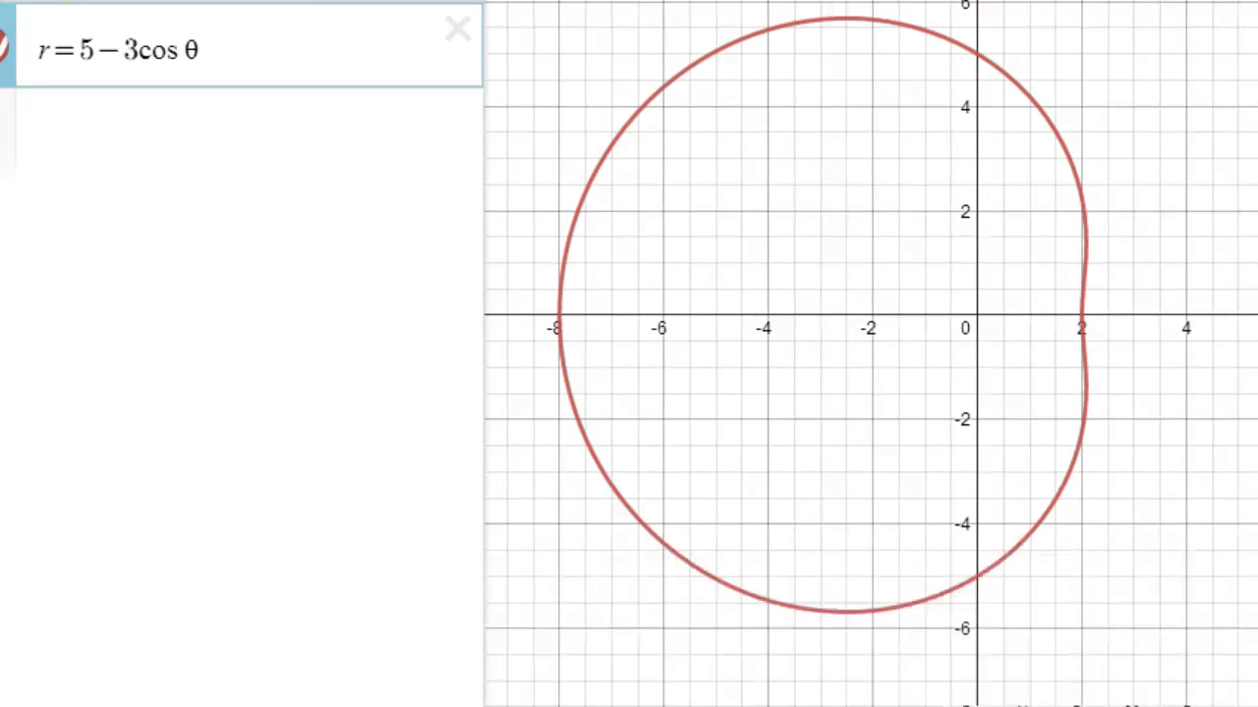
{"action": "left_click", "coordinate": [739, 381]}
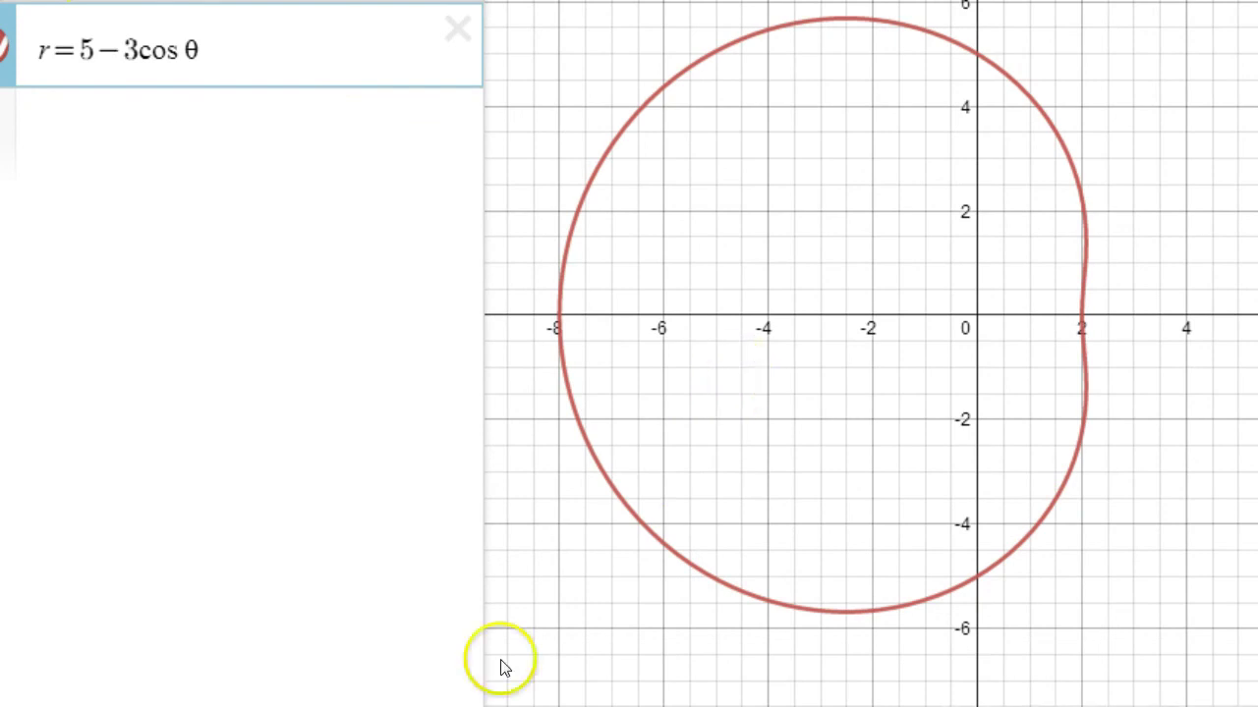